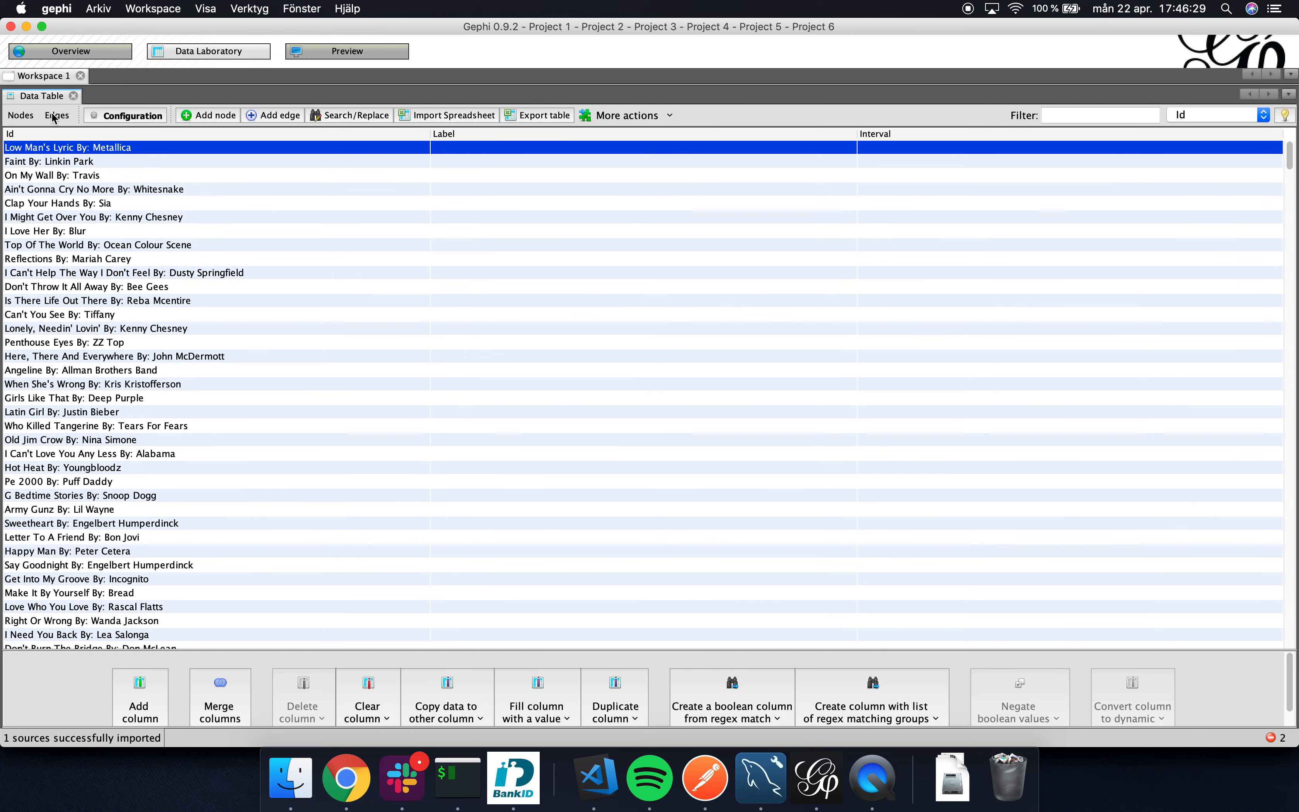
Look over the imported song edges and nodes in the data table.
left_click(53, 115)
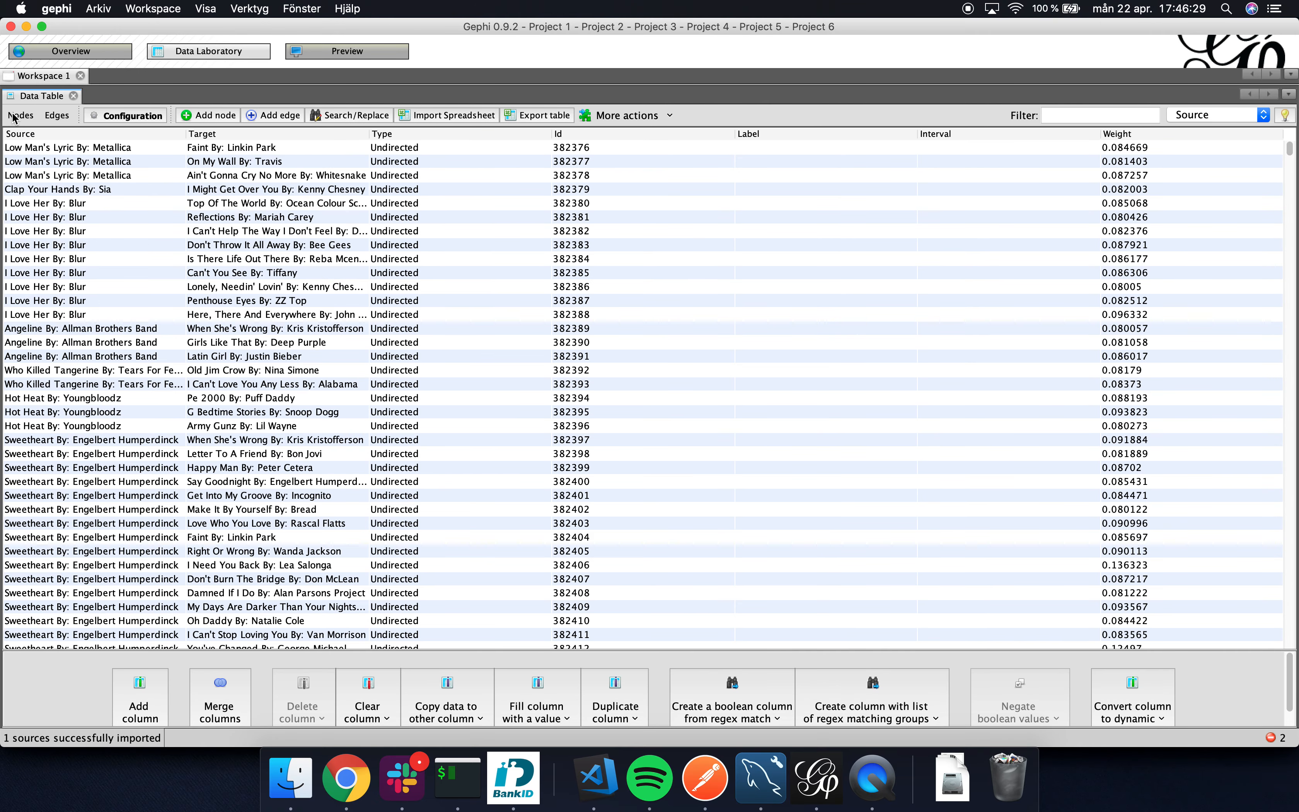
left_click(19, 115)
left_click(53, 116)
left_click(27, 116)
Switch to the graph overview and run the Yifan Hu layout on the full song network.
left_click(68, 51)
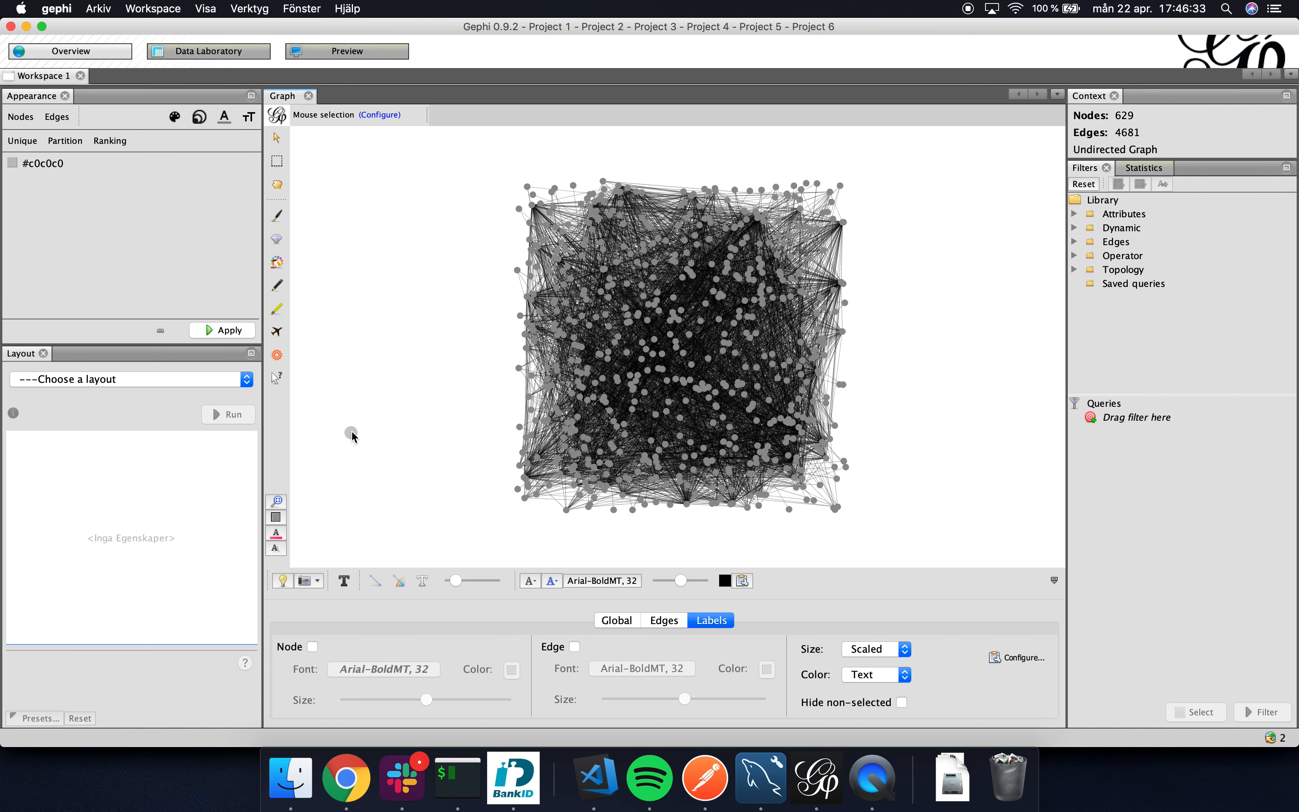
left_click(219, 378)
left_click(174, 513)
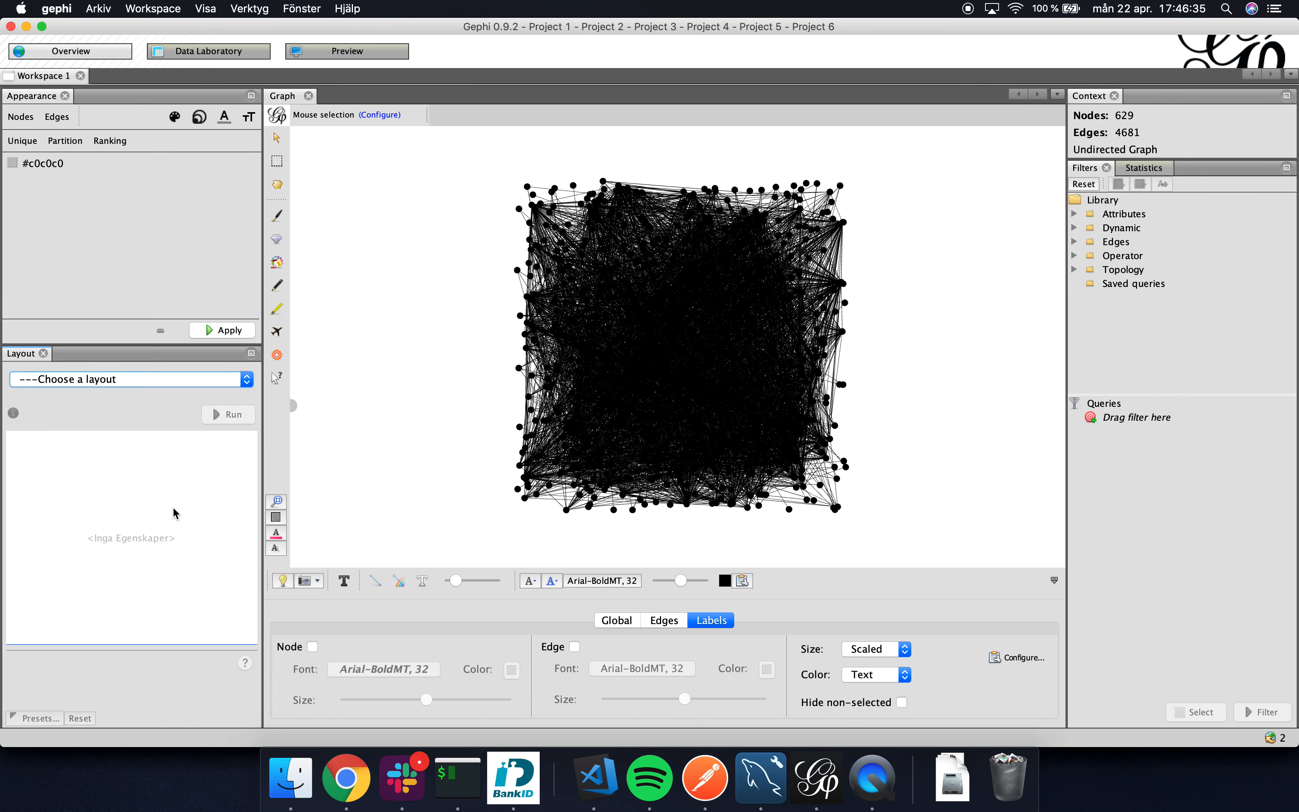
left_click(152, 382)
scroll(116, 465, "down", 5)
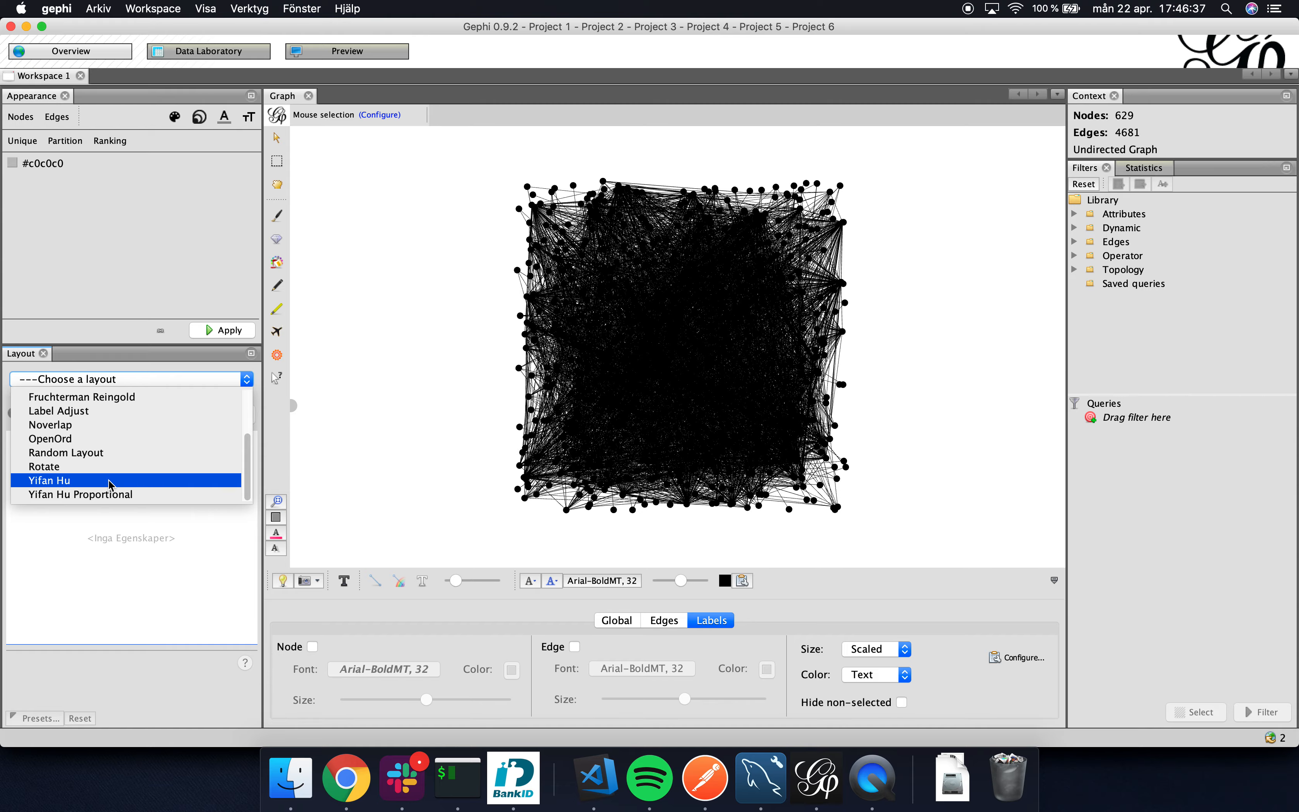
left_click(109, 482)
left_click(234, 414)
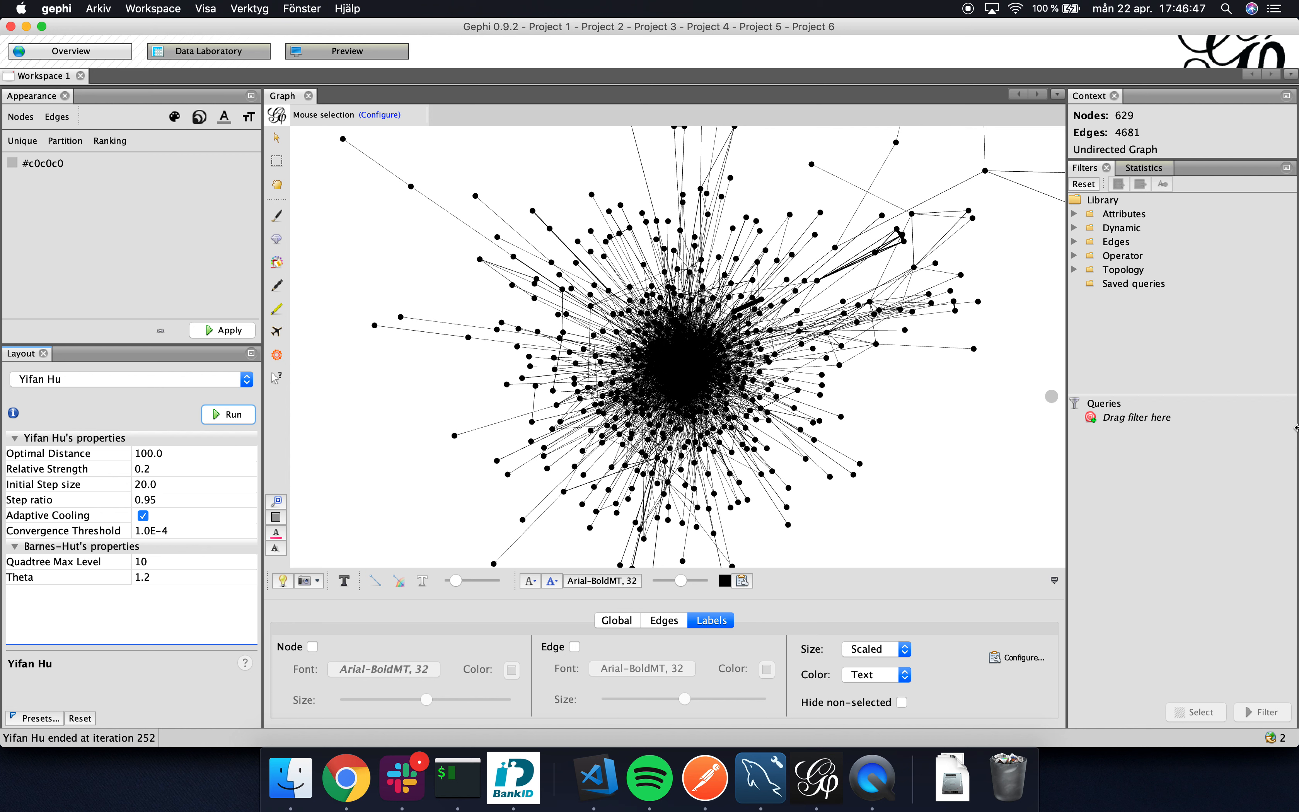
Filter the graph by Edge Weight with a lower limit of about 0.11, and rerun the Yifan Hu layout on the filtered graph.
left_click(1076, 241)
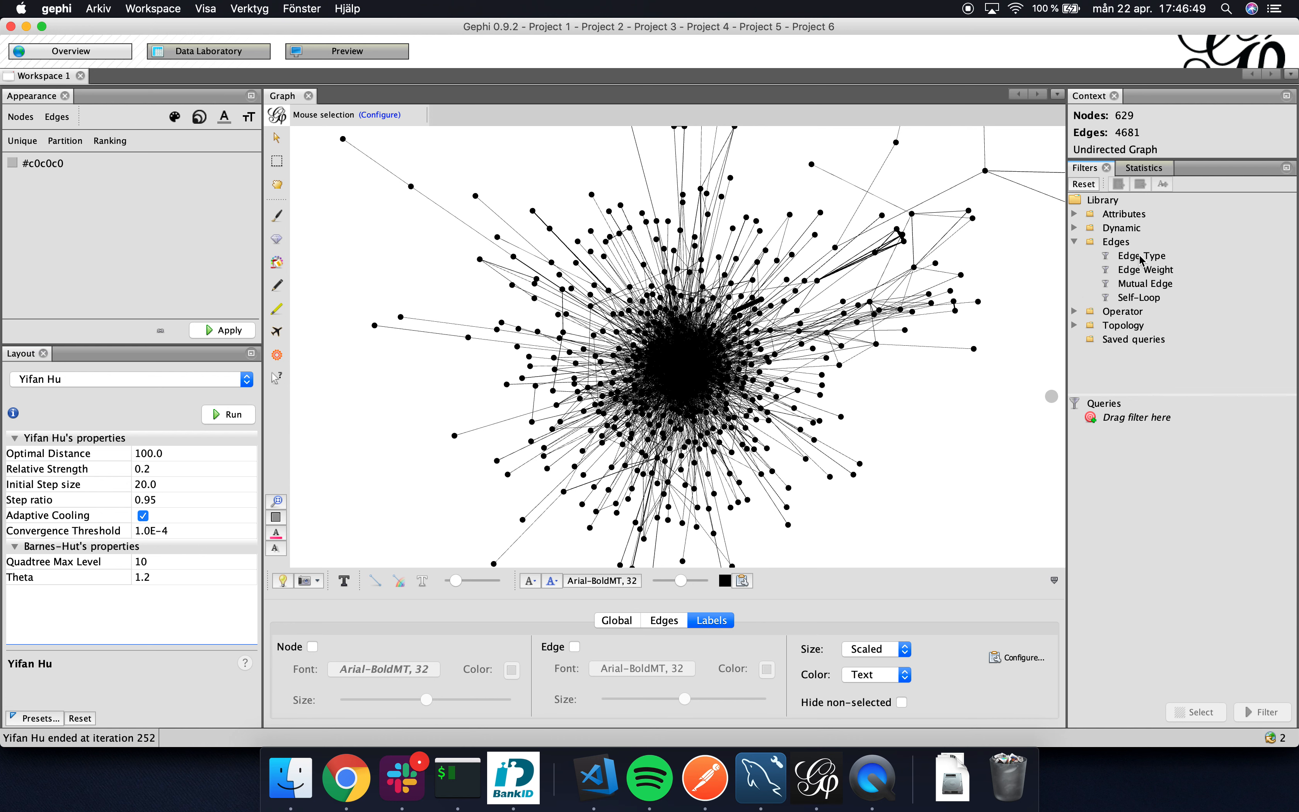
left_click(1129, 273)
left_click_drag(1126, 273, 1104, 435)
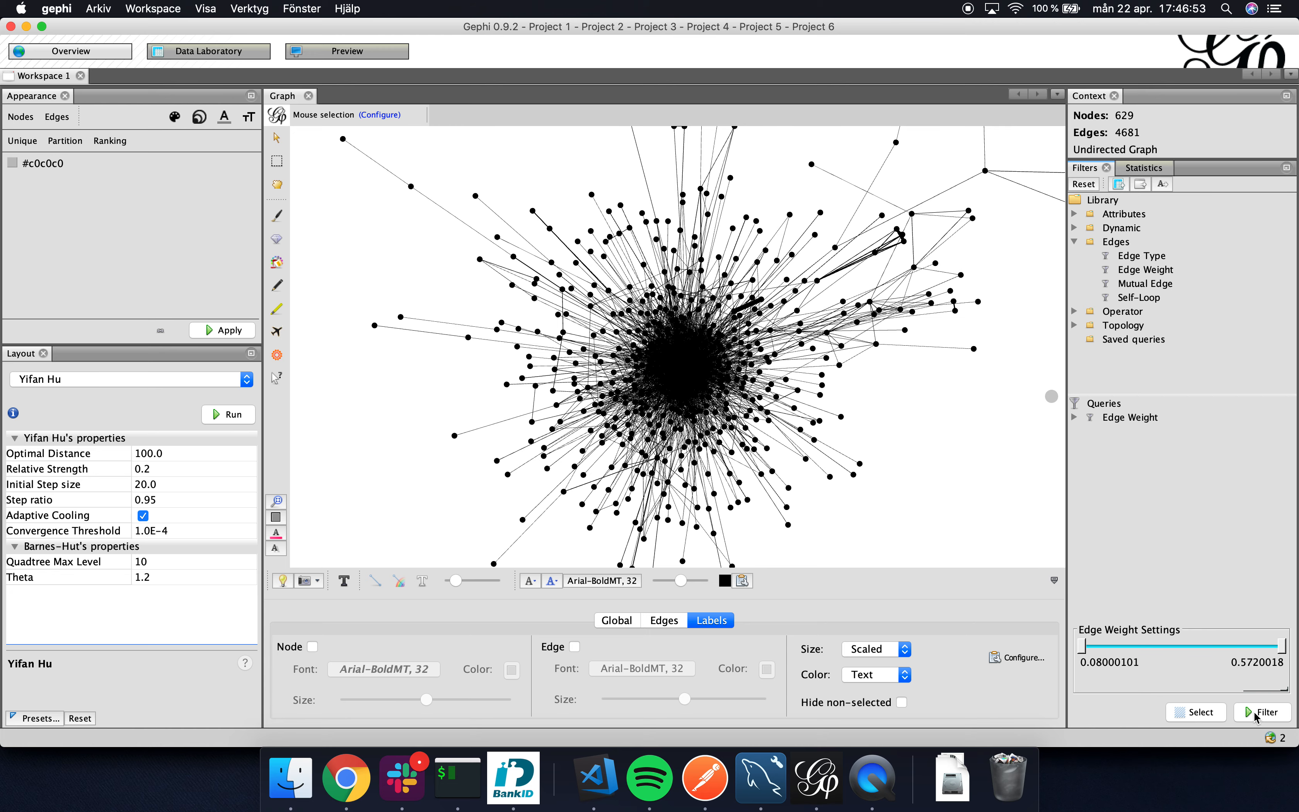
left_click_drag(1085, 647, 1115, 650)
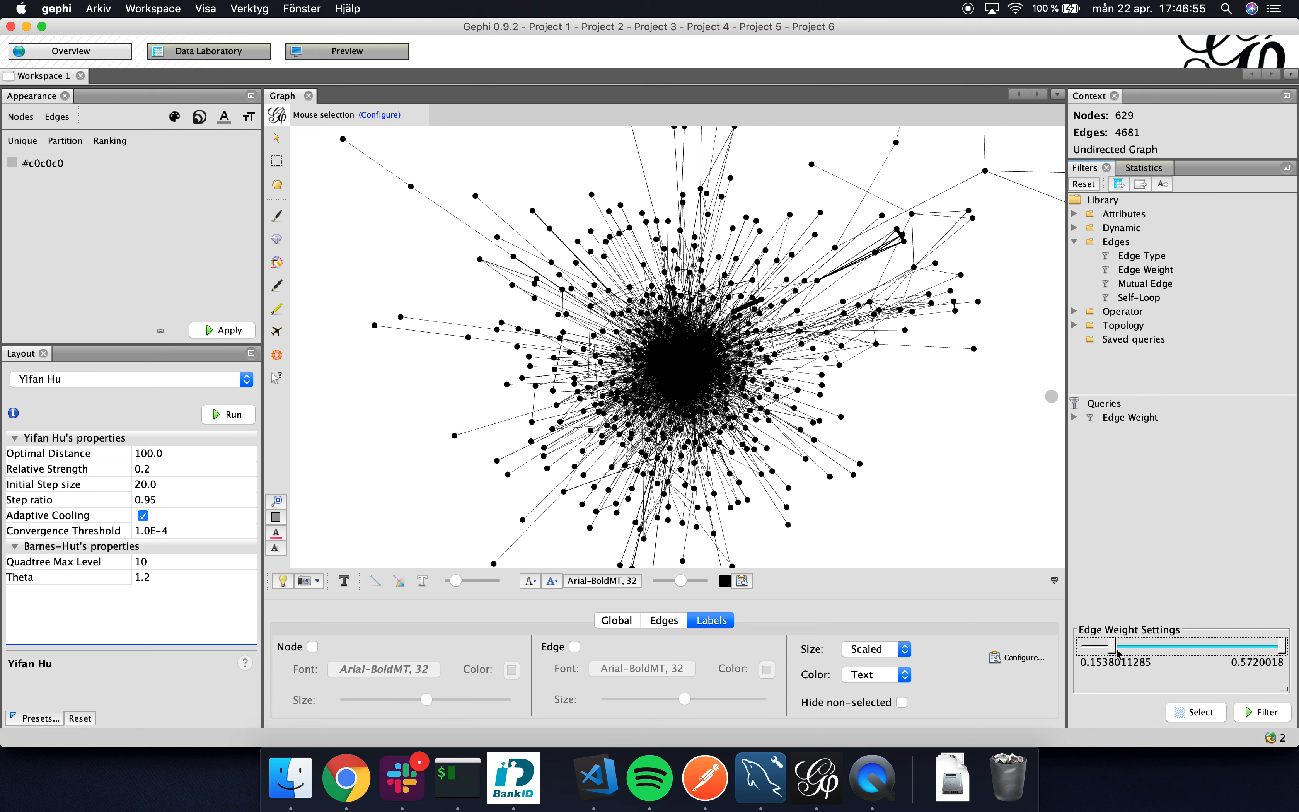
left_click(1268, 713)
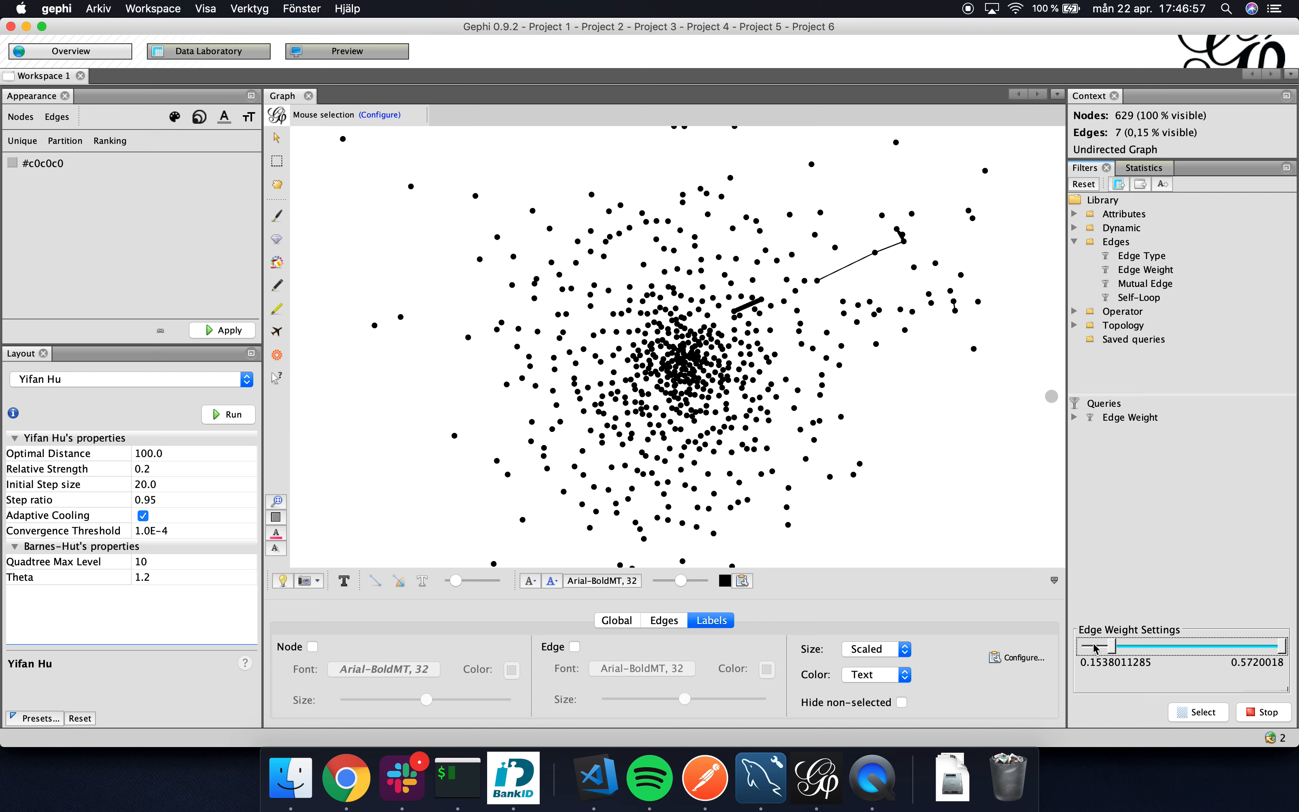
left_click_drag(1114, 652, 1092, 648)
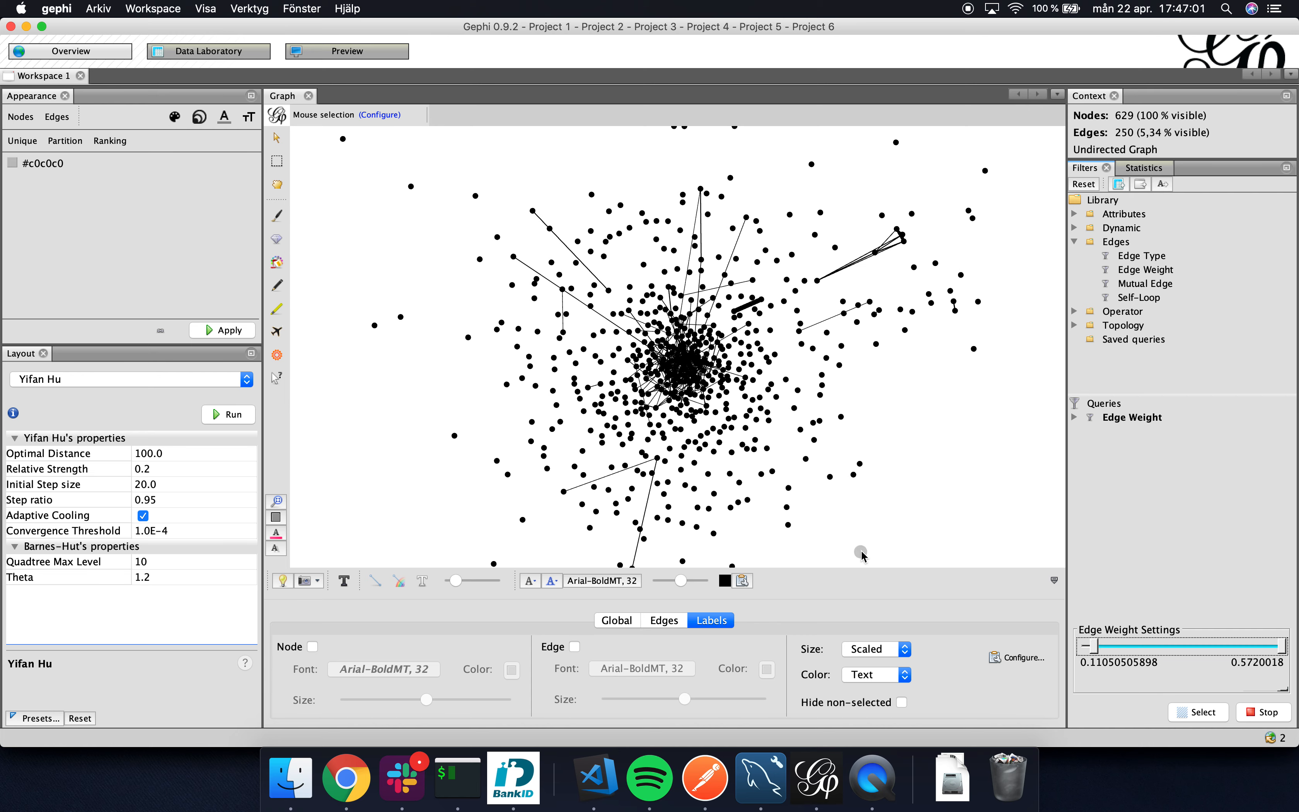
left_click(225, 416)
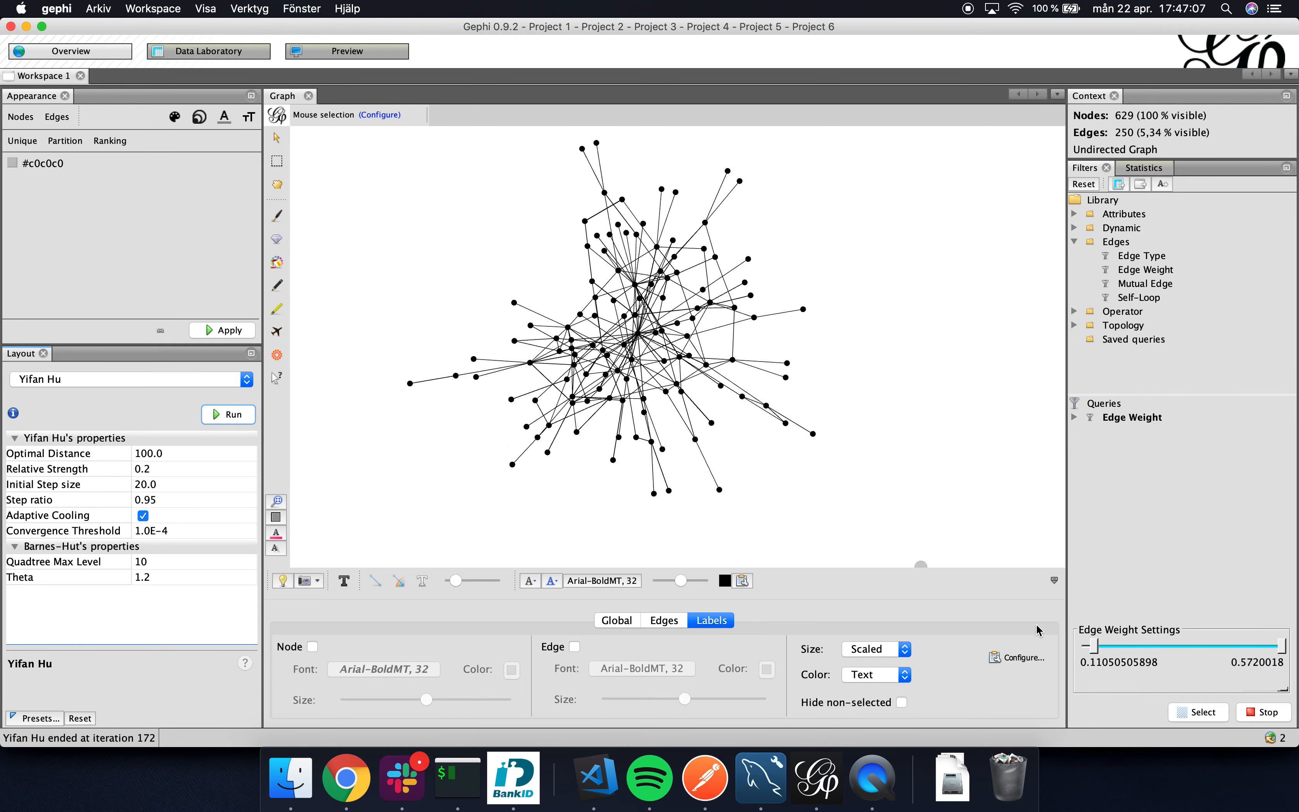
Turn on node and edge labels, and add Weight to the attributes displayed on the edge labels.
left_click(1054, 580)
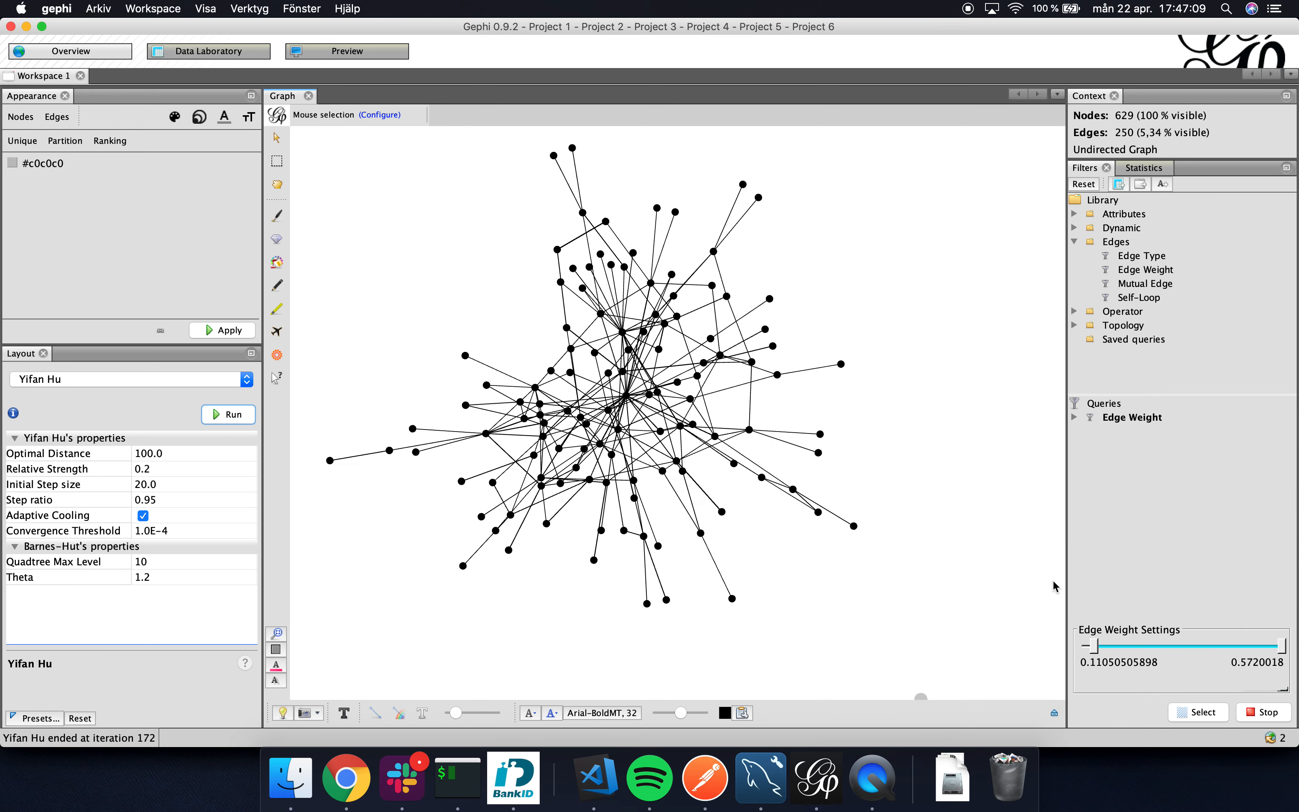
left_click(1055, 713)
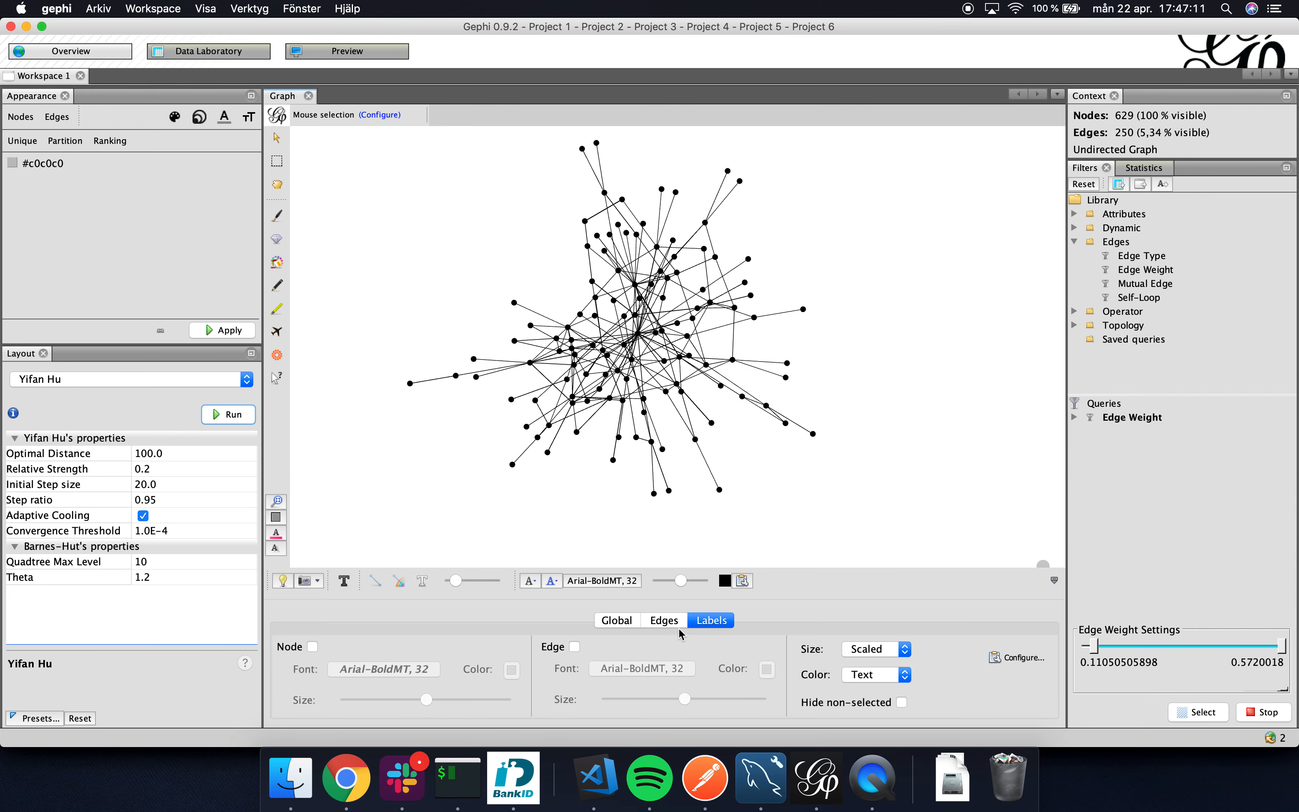
left_click(344, 582)
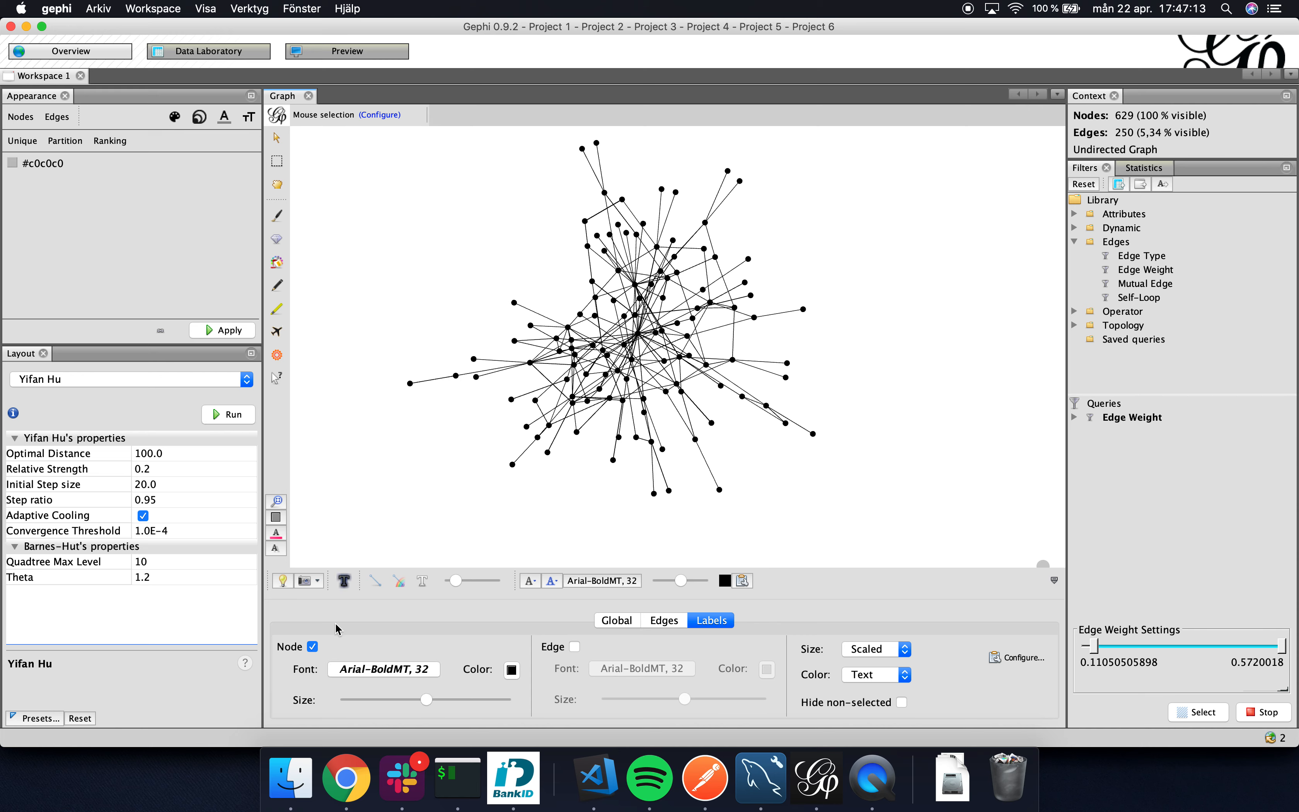
left_click(575, 648)
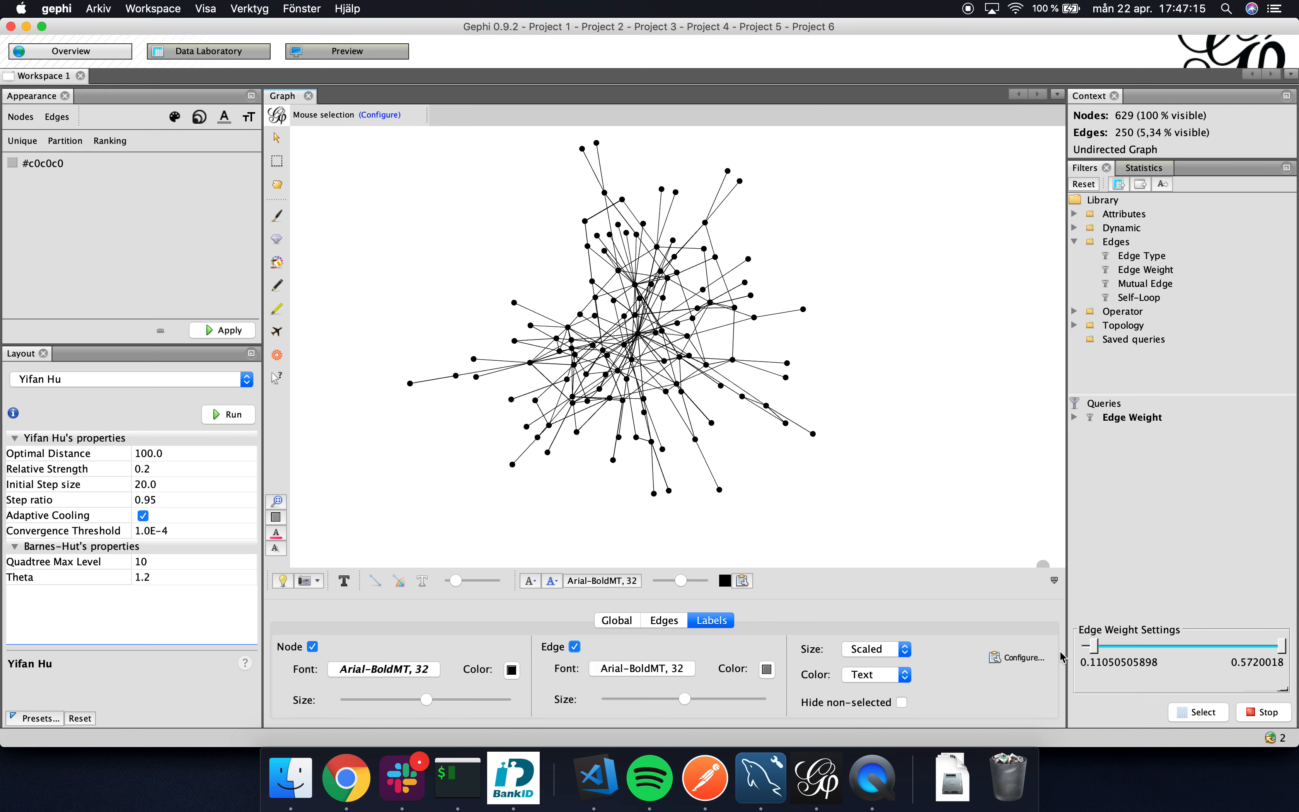
left_click(1016, 657)
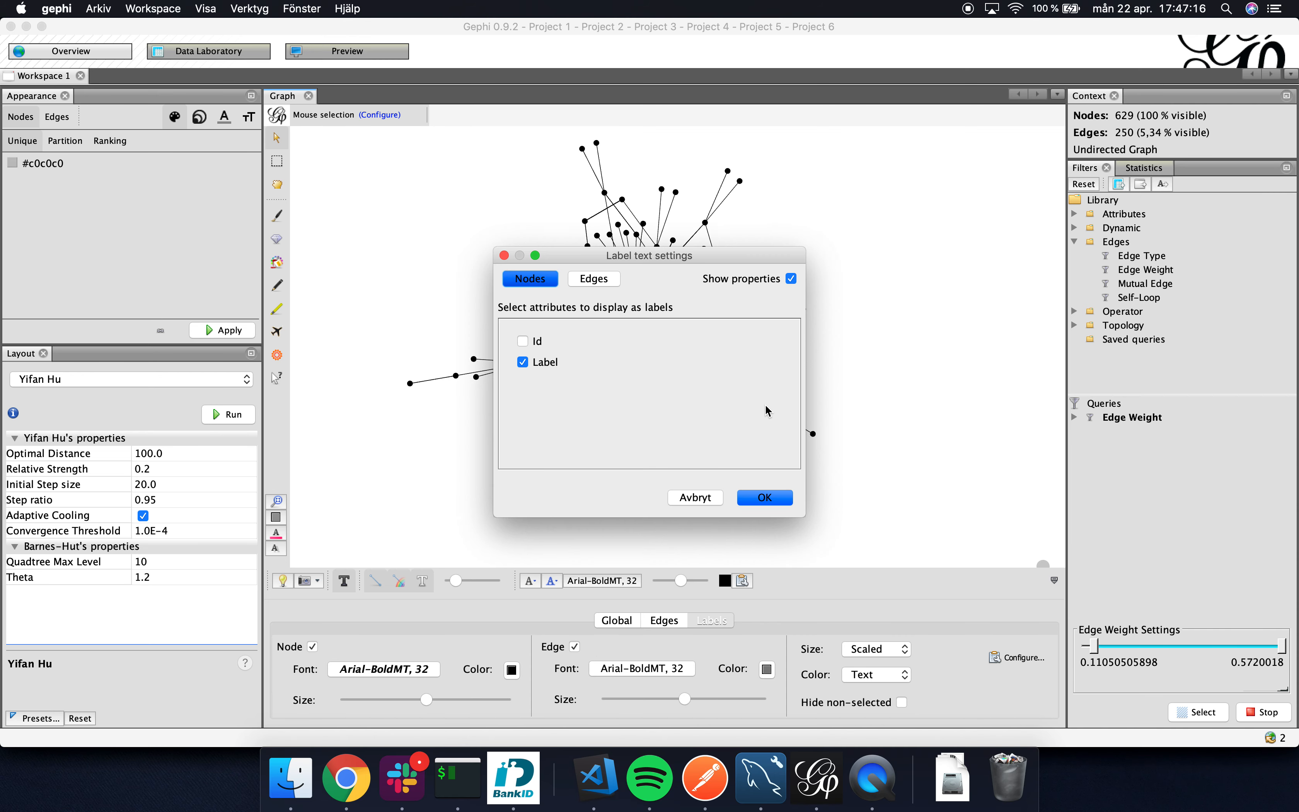
left_click(612, 282)
left_click(524, 385)
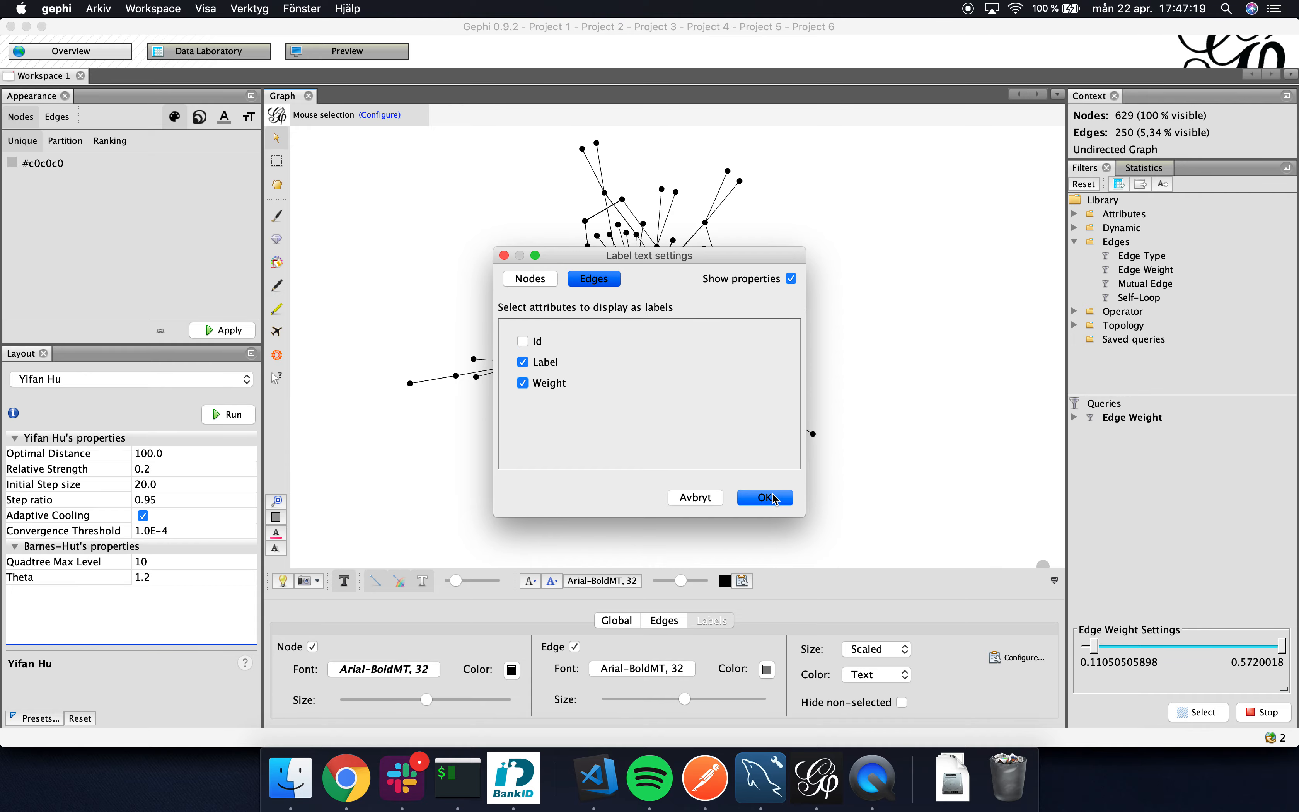
left_click(773, 499)
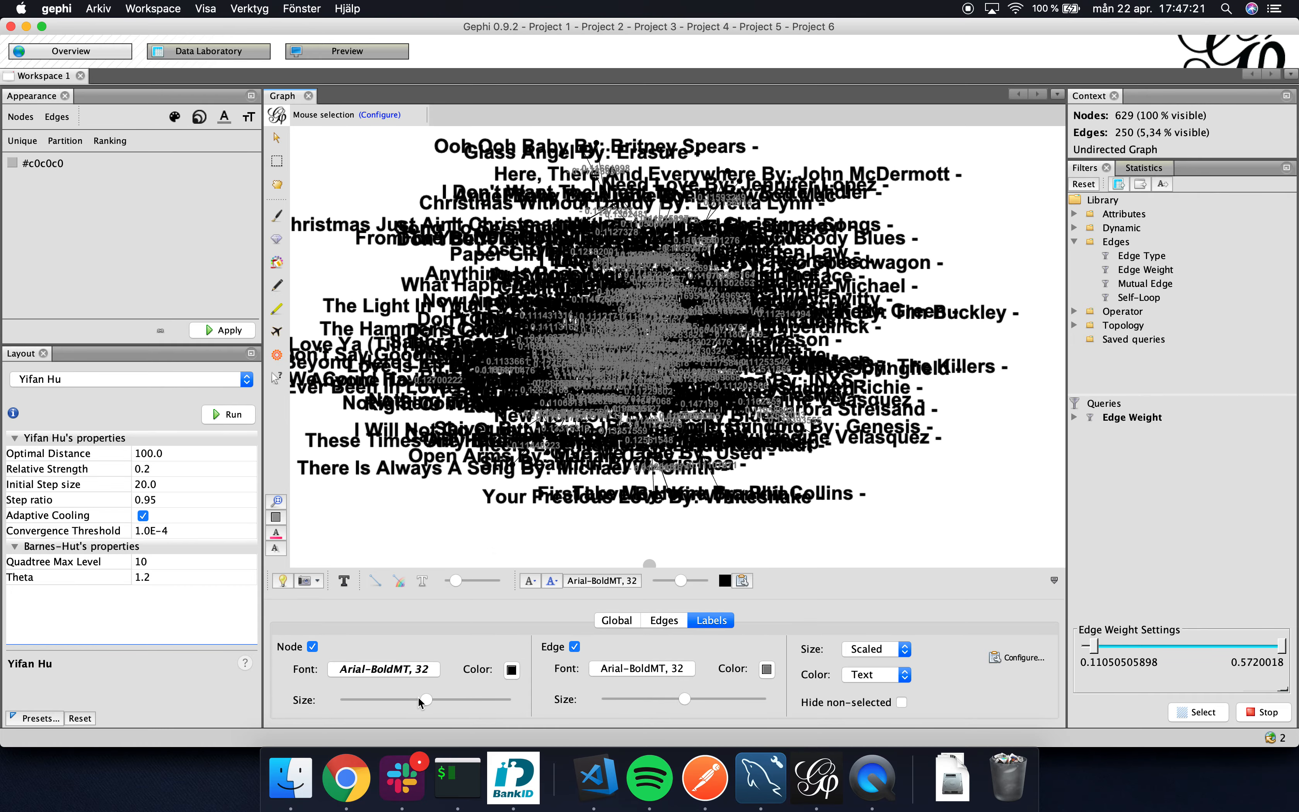
Reduce the node labels to the smallest size and shrink the edge labels to near the minimum.
left_click_drag(421, 697, 346, 698)
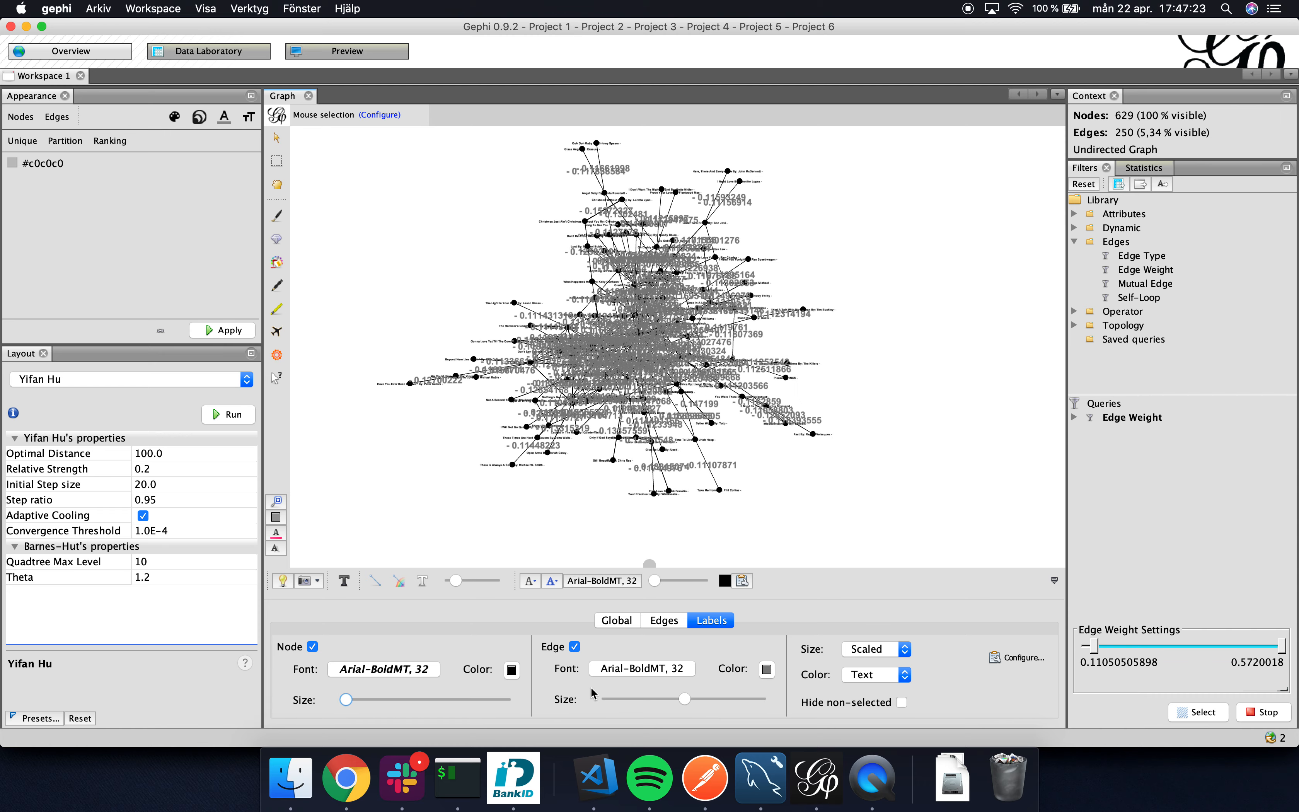
left_click_drag(685, 697, 625, 698)
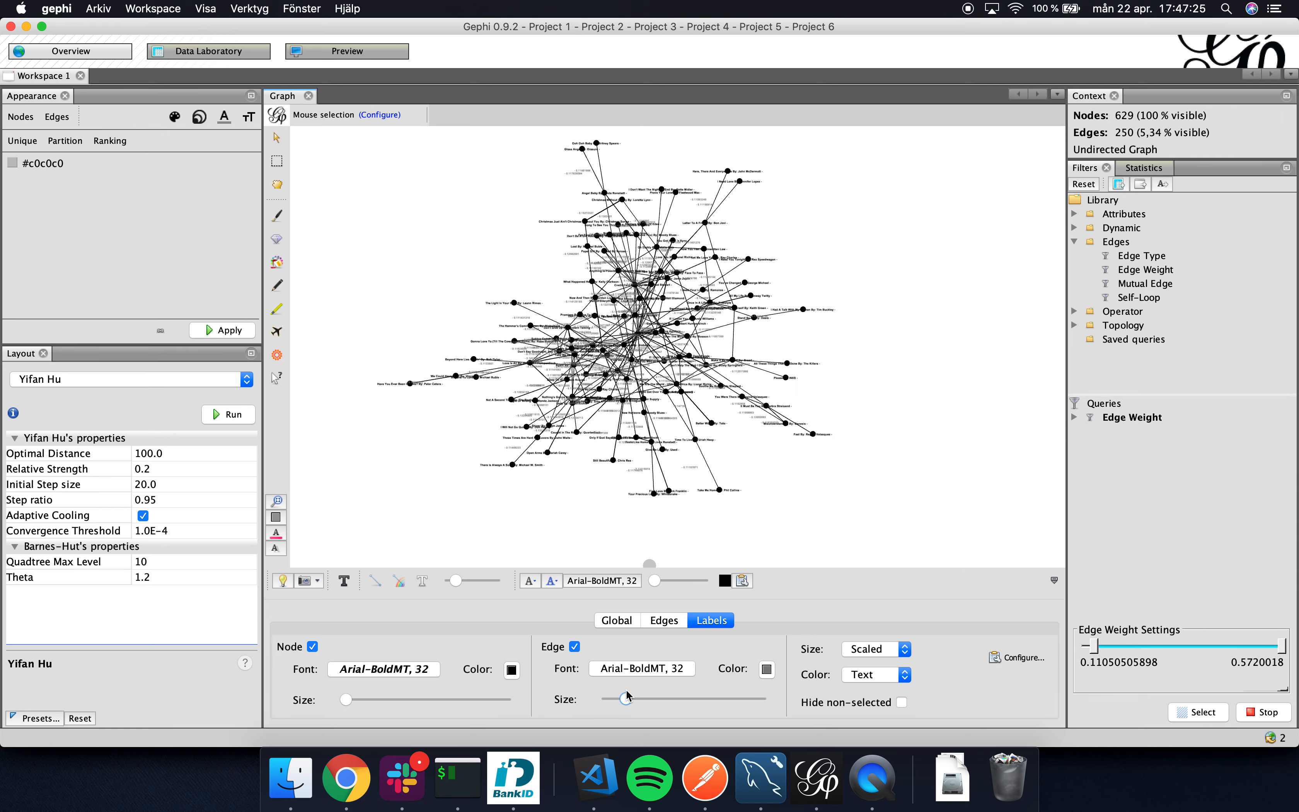
scroll(618, 368, "up", 10)
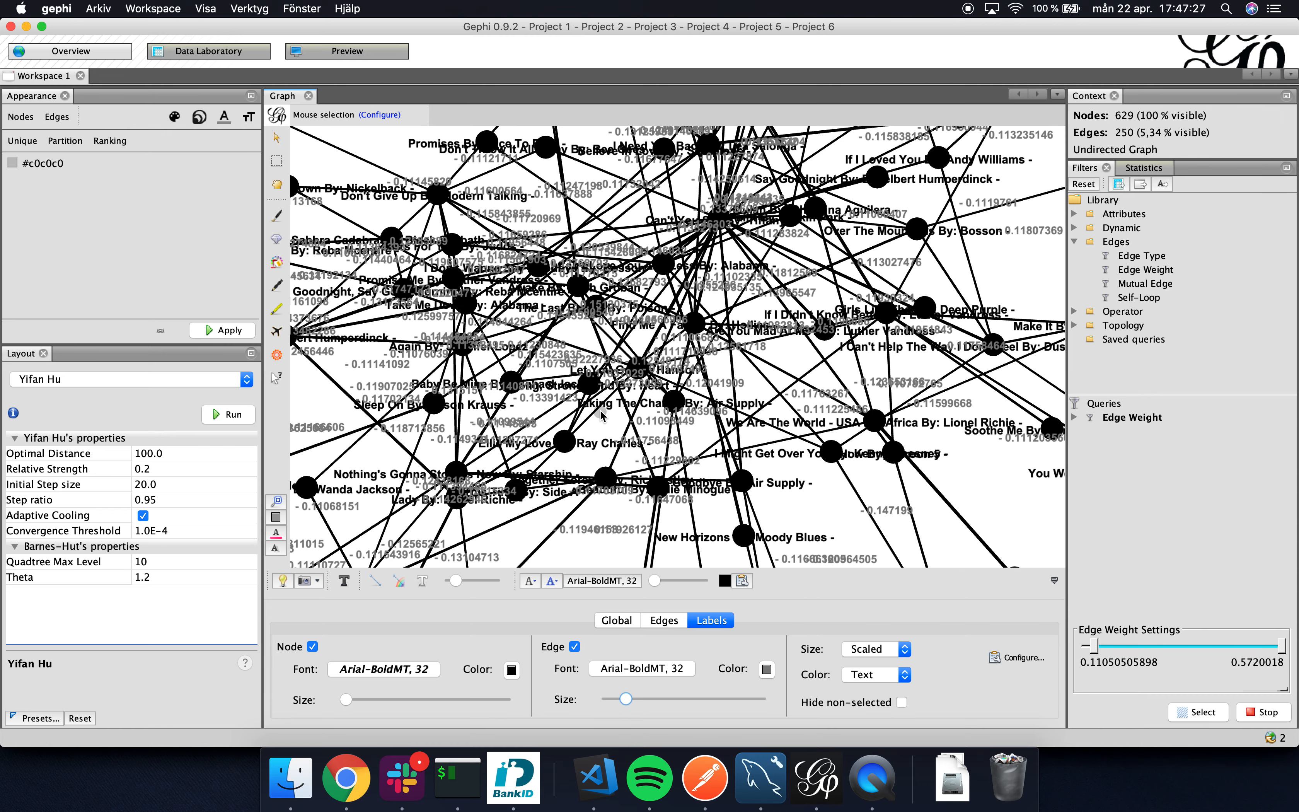
scroll(601, 415, "down", 10)
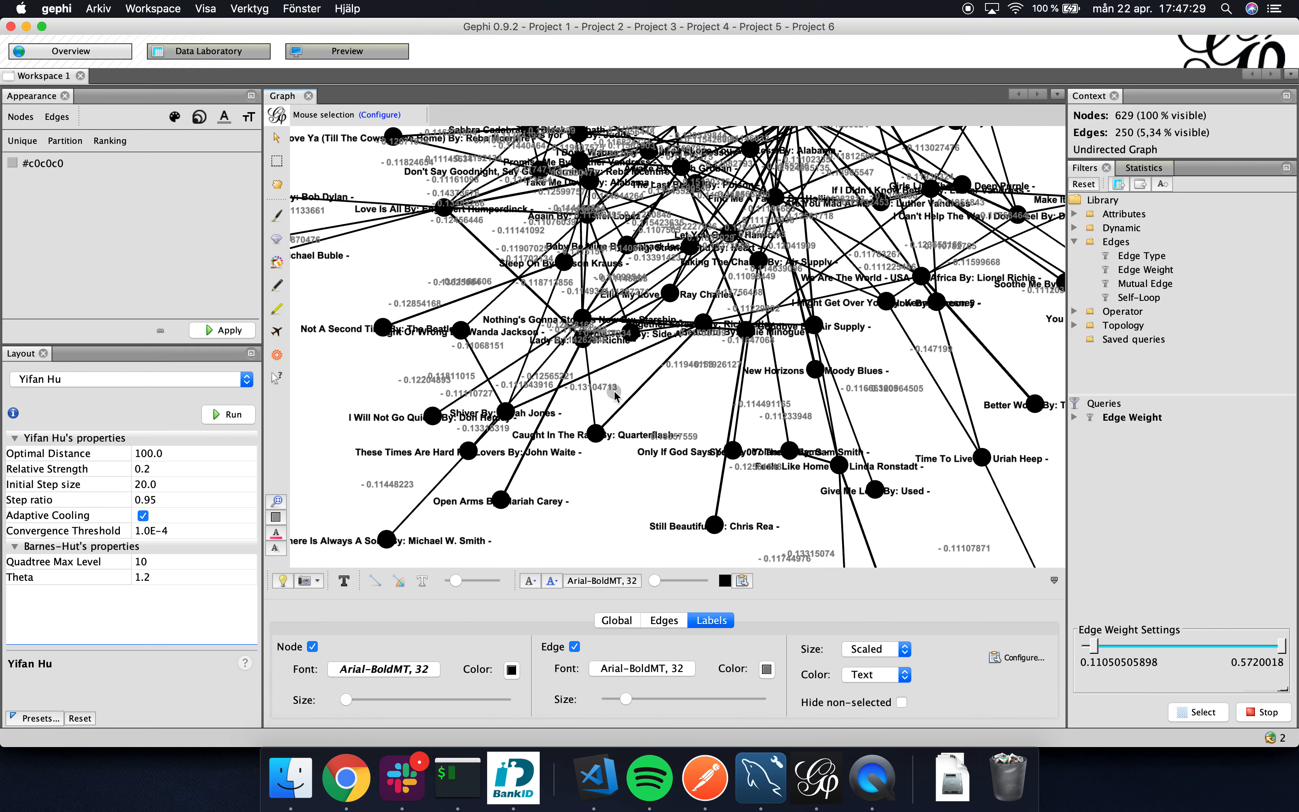
Rerun the Yifan Hu layout, once as it is and once with the Optimal Distance set to 1000.
left_click(230, 416)
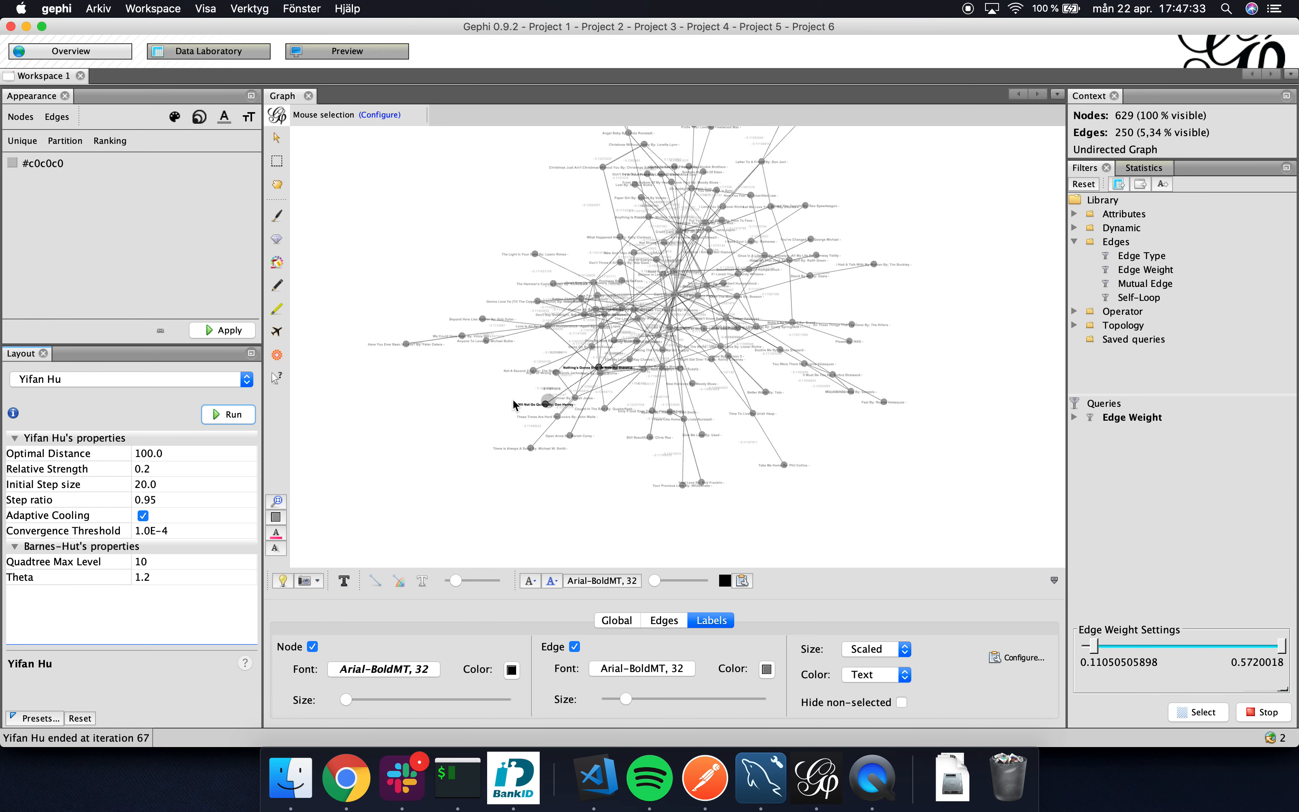
left_click(146, 453)
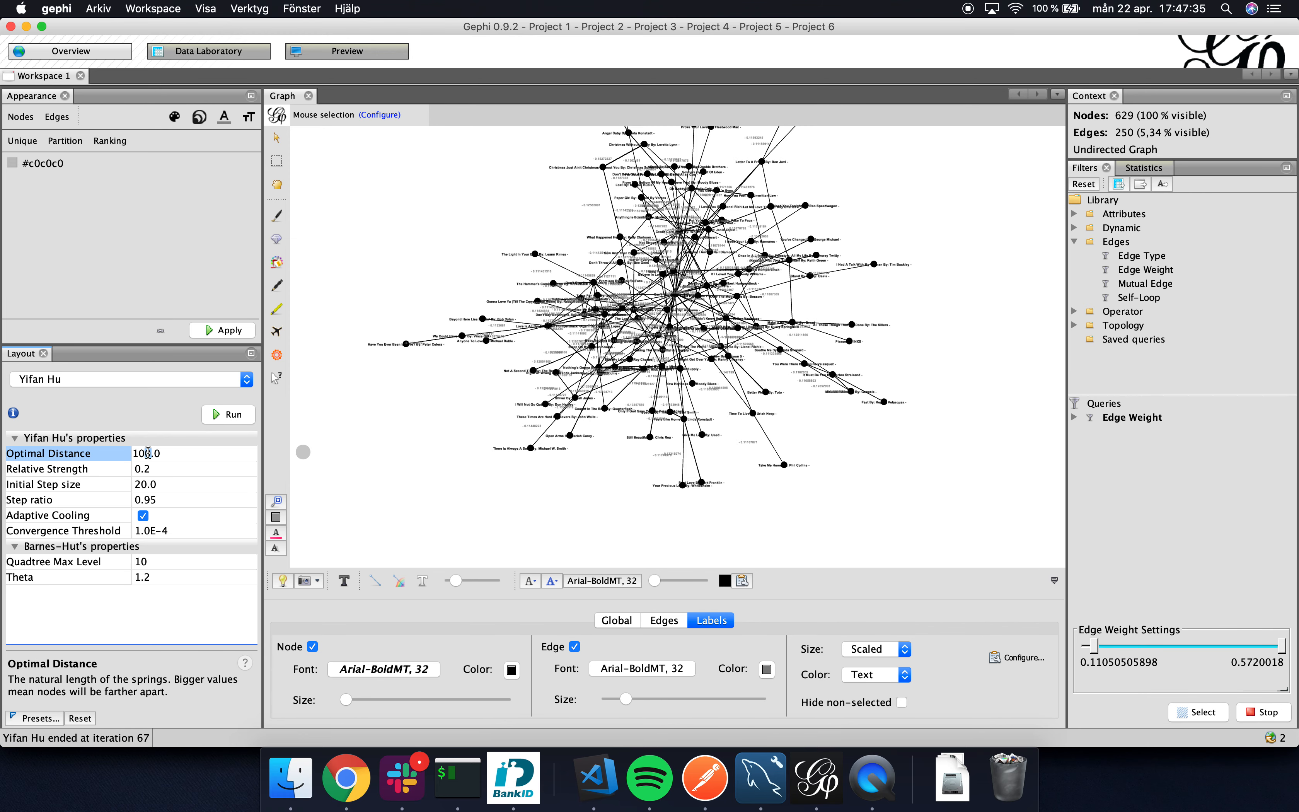
type("0")
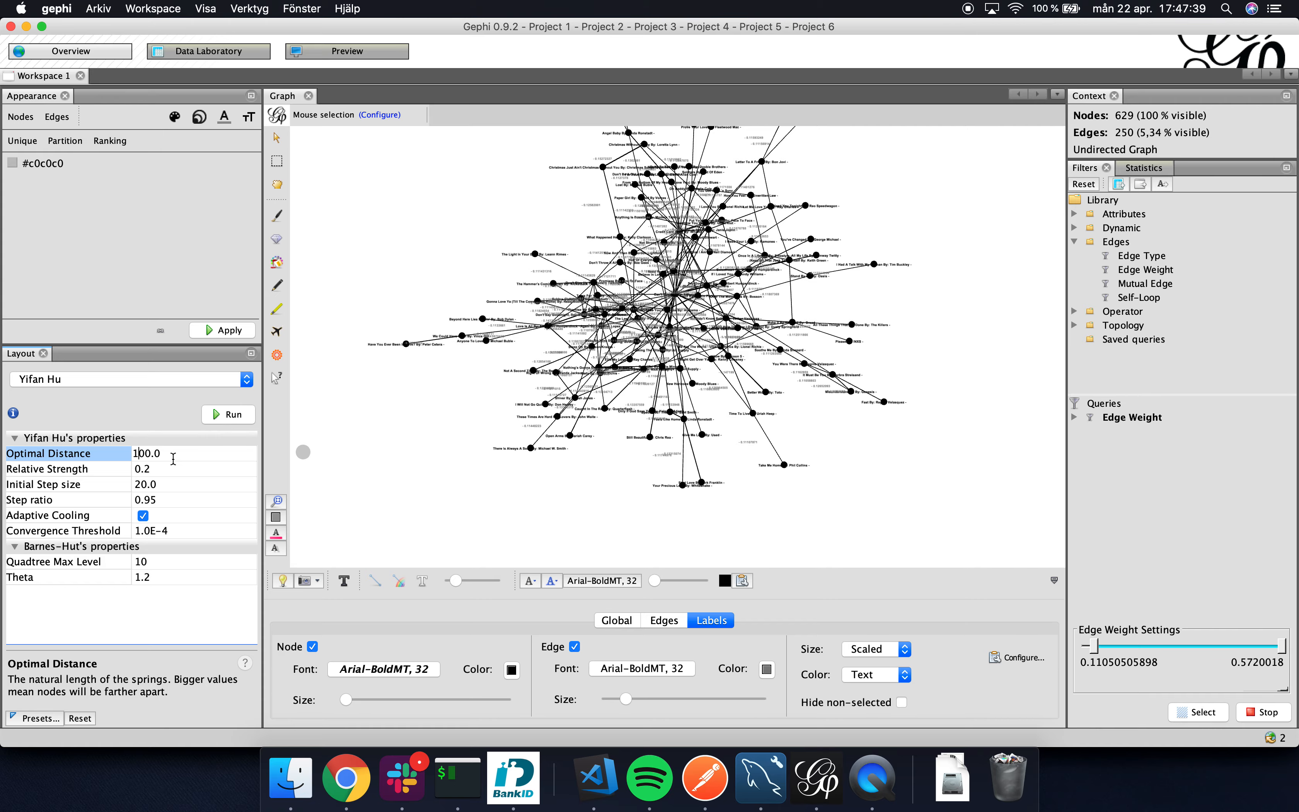
left_click(212, 417)
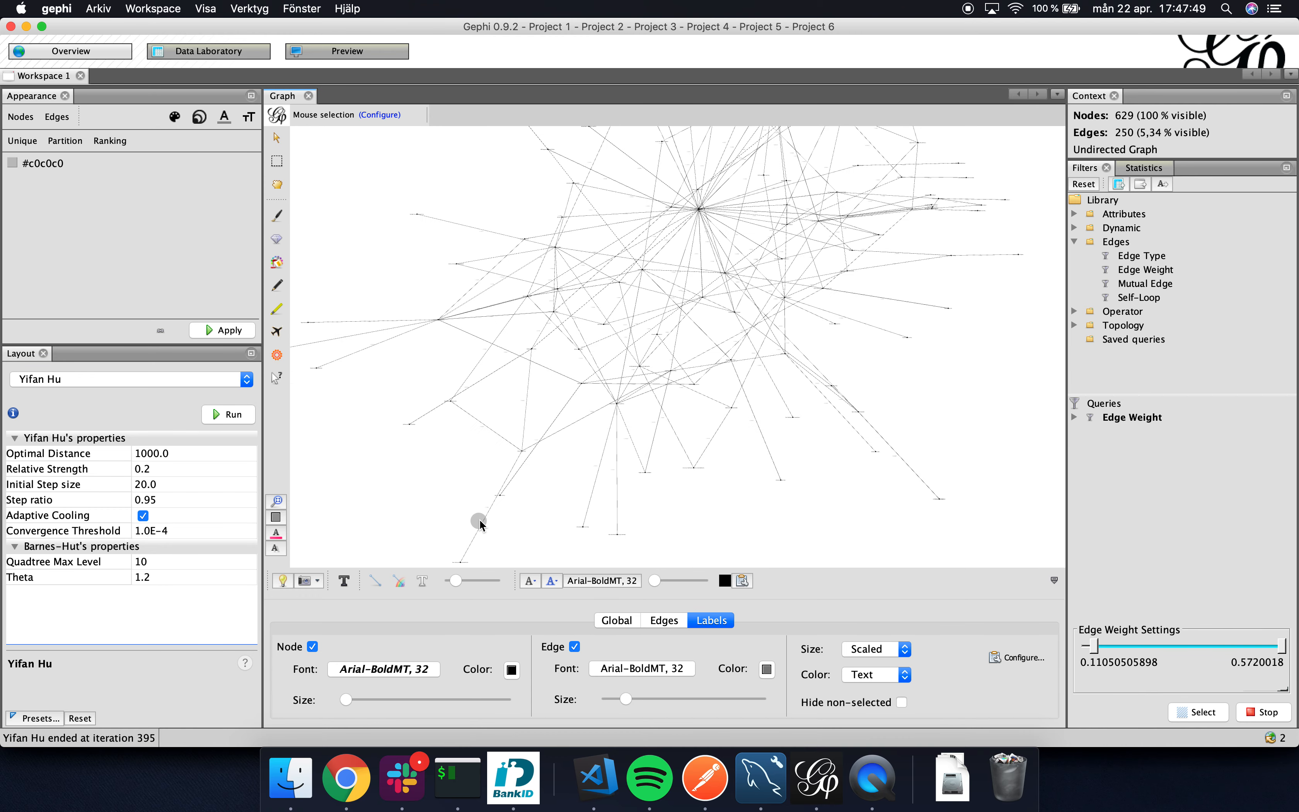
Set the Optimal Distance to 500 and rerun the Yifan Hu layout.
left_click(145, 452)
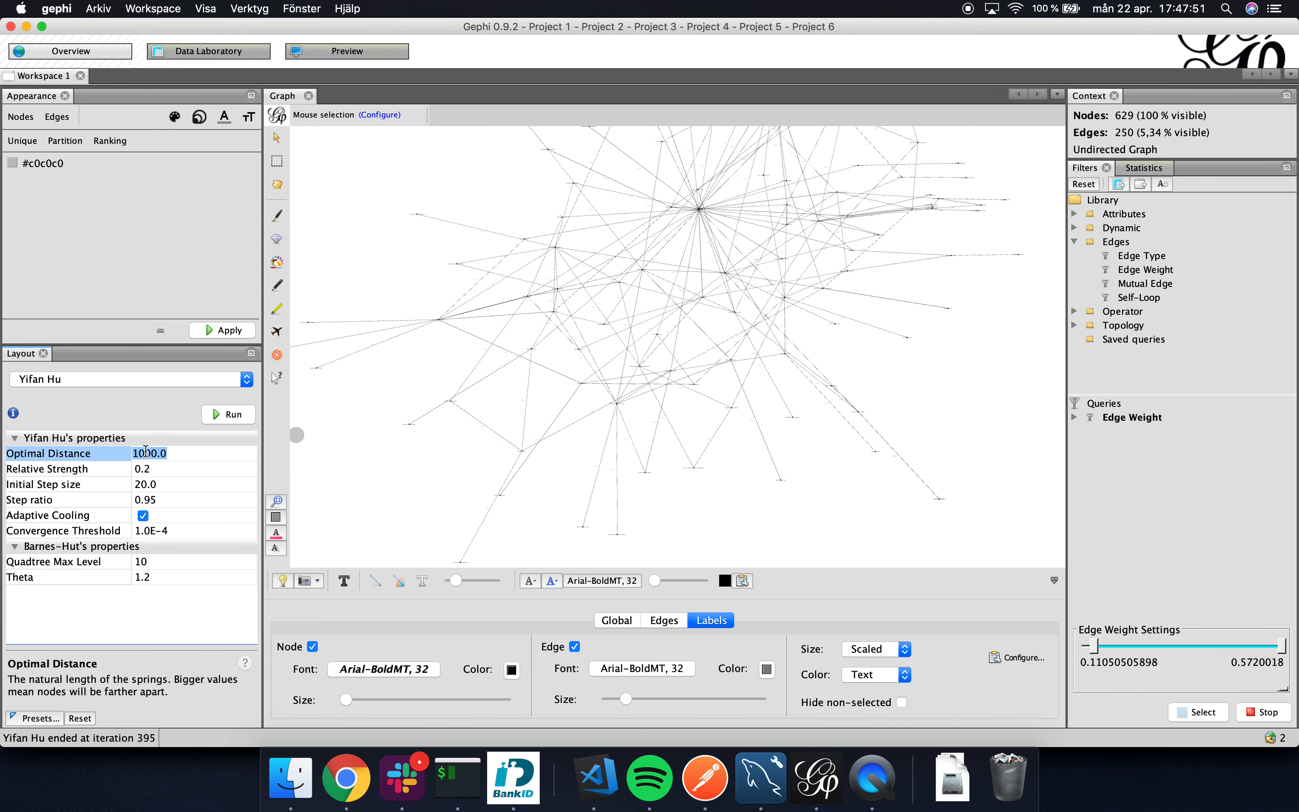
left_click_drag(157, 454, 127, 458)
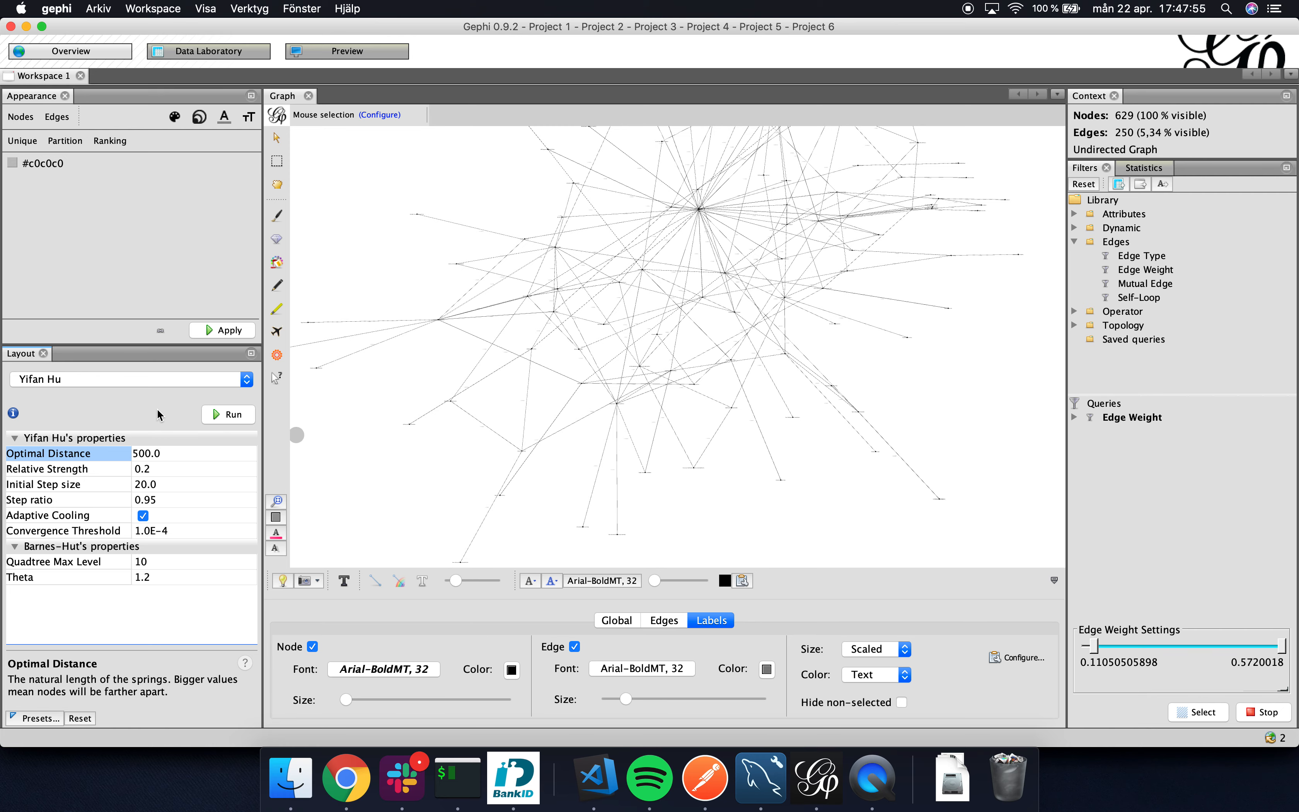
left_click(228, 415)
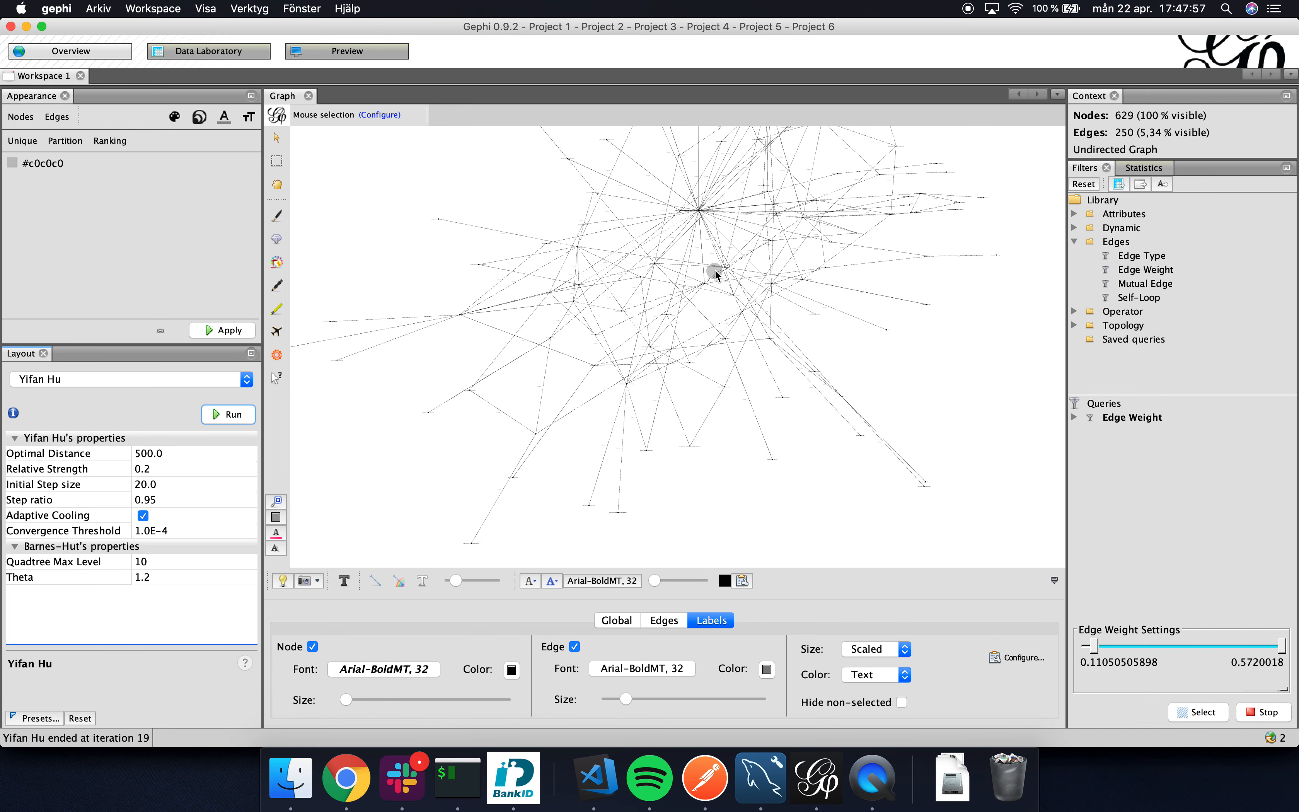
Set the Optimal Distance to 100 and rerun the Yifan Hu layout.
left_click(145, 454)
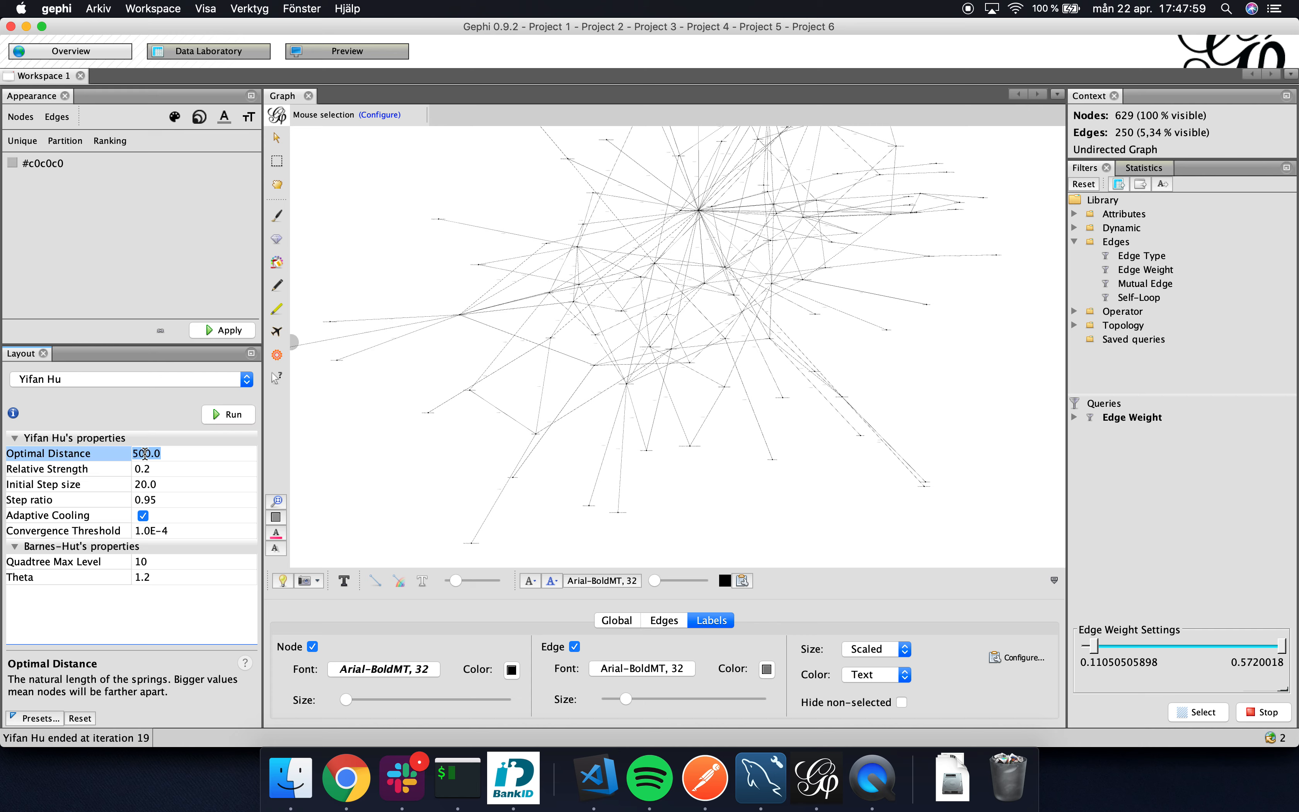
left_click(145, 454)
key("Return")
left_click(141, 453)
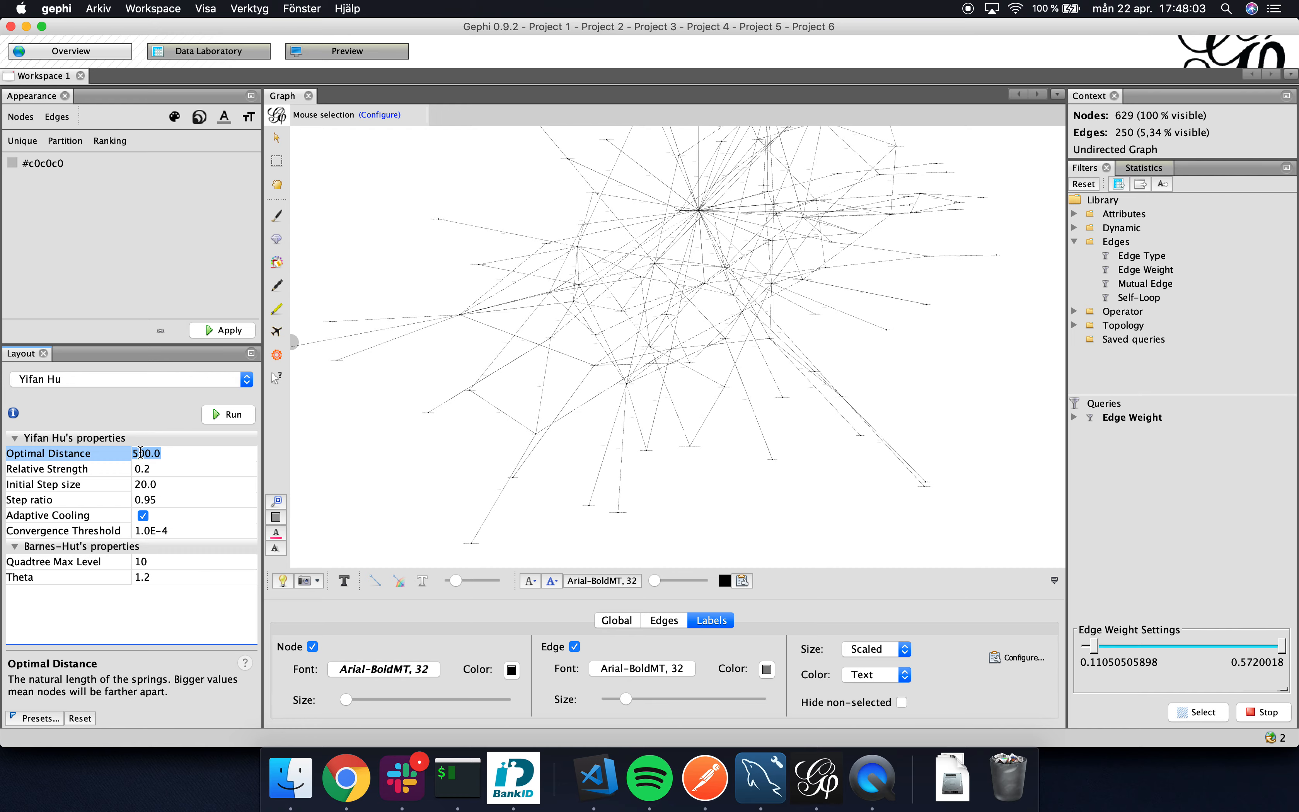
left_click(138, 453)
left_click(225, 414)
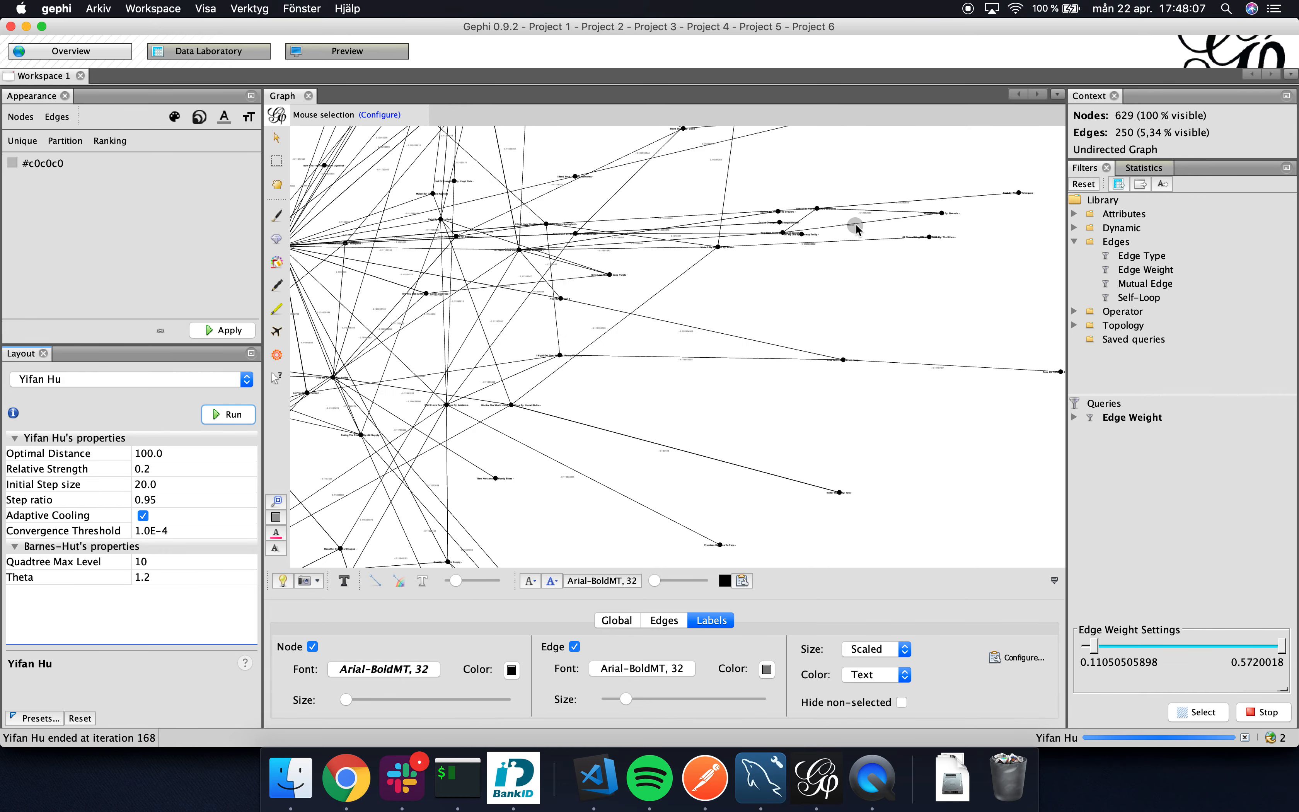
Set the Optimal Distance to 10 and rerun the Yifan Hu layout on the filtered graph.
left_click(144, 456)
left_click(143, 455)
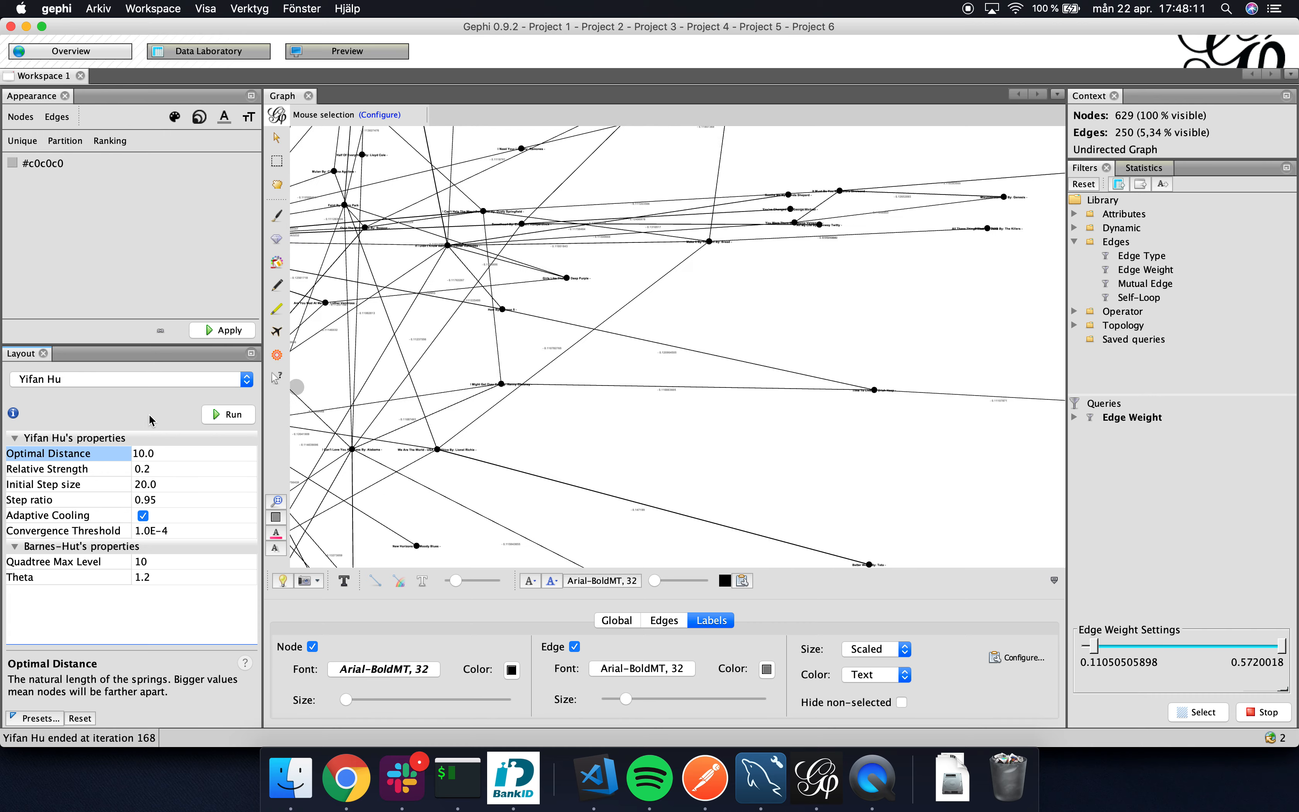
left_click(220, 416)
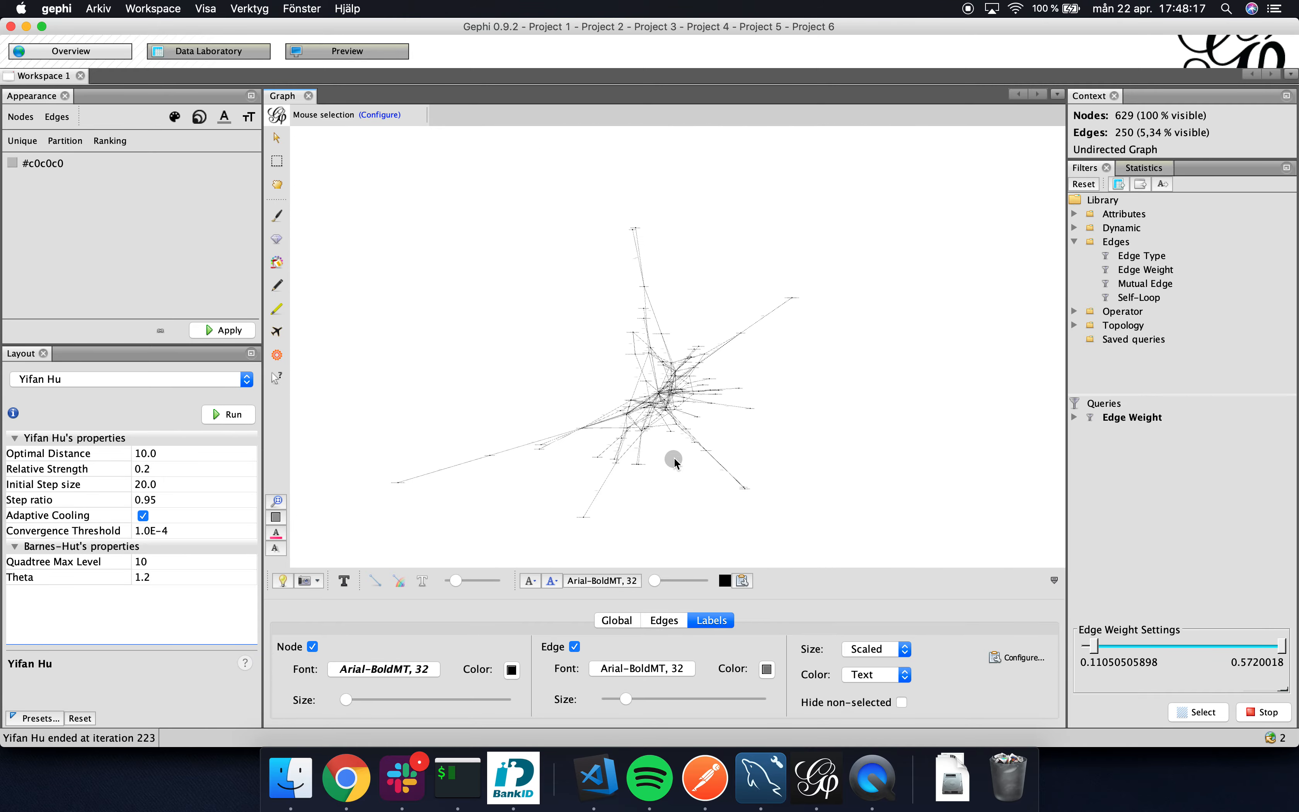
scroll(673, 457, "up", 5)
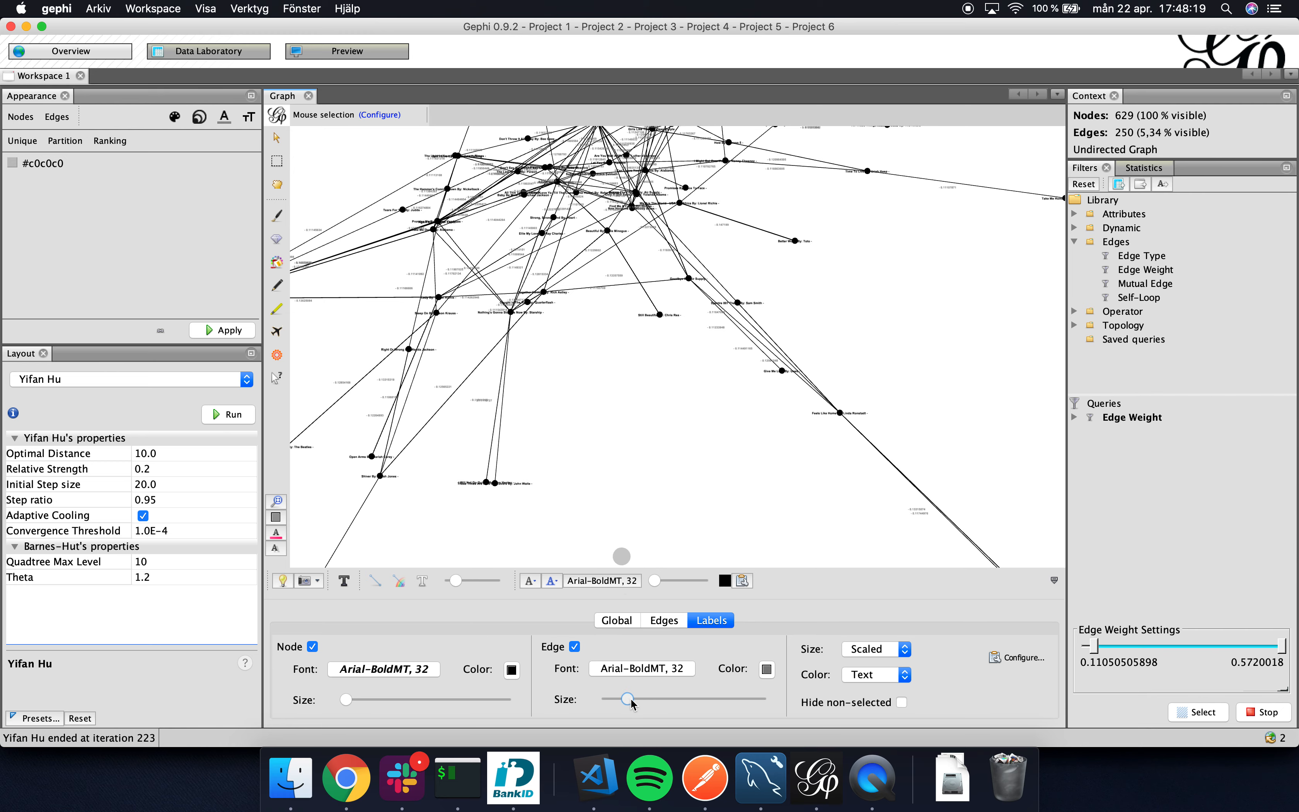
Enlarge the edge labels and the node labels in the graph.
left_click_drag(631, 700, 643, 700)
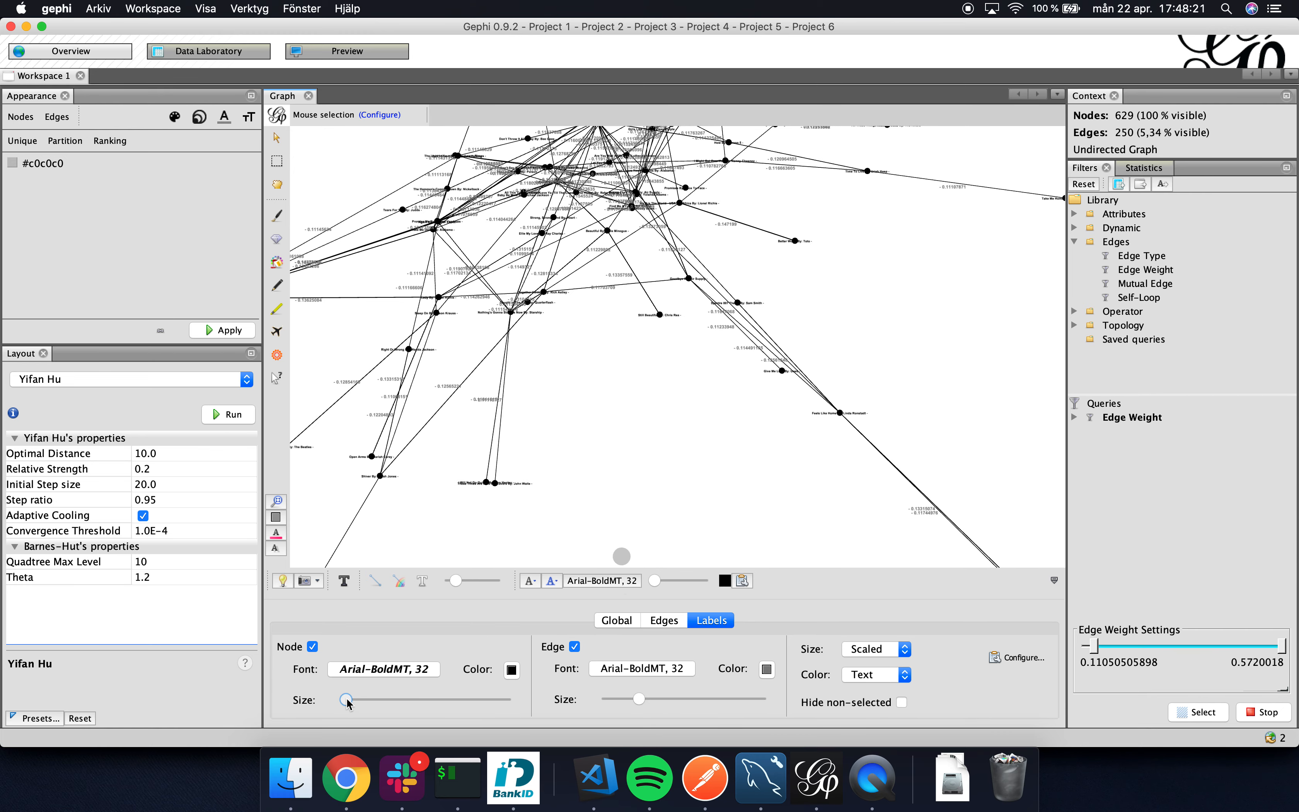
left_click_drag(346, 699, 357, 701)
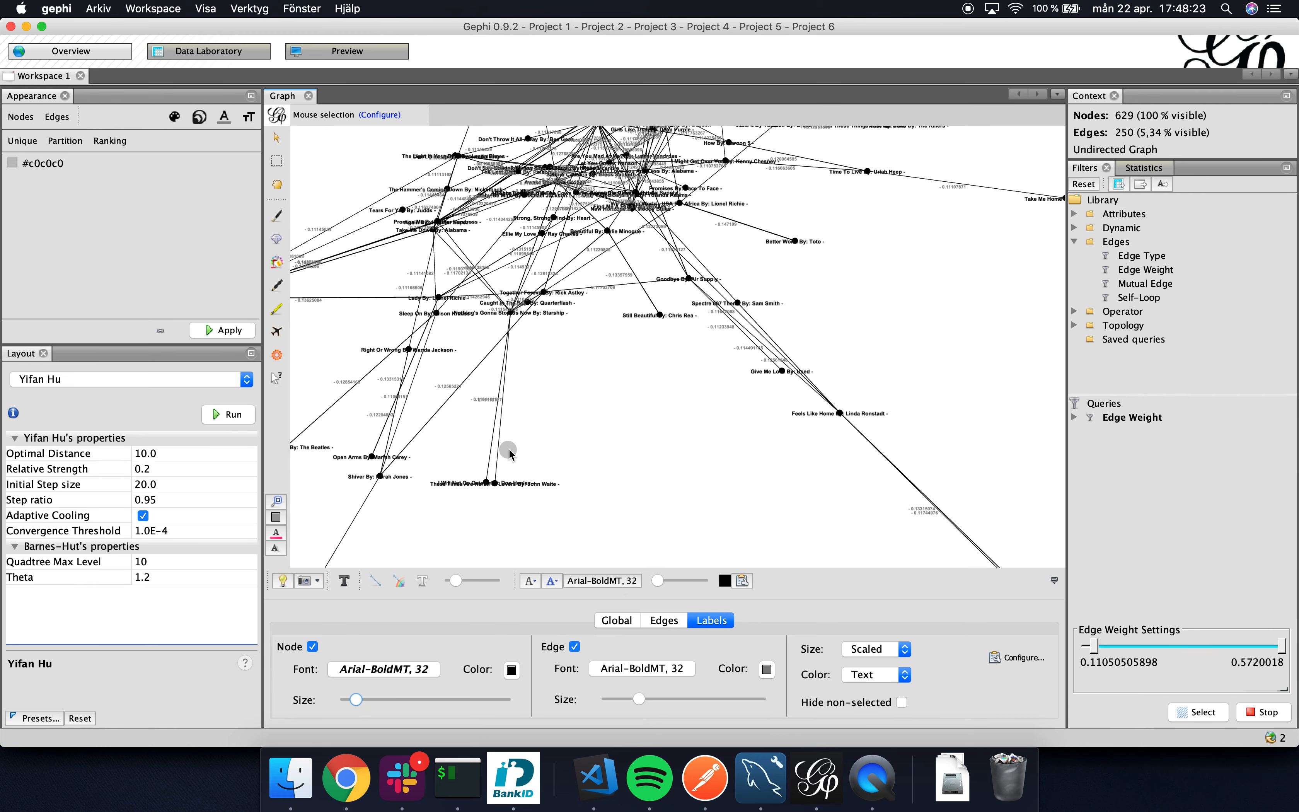
scroll(509, 449, "down", 10)
scroll(508, 449, "up", 10)
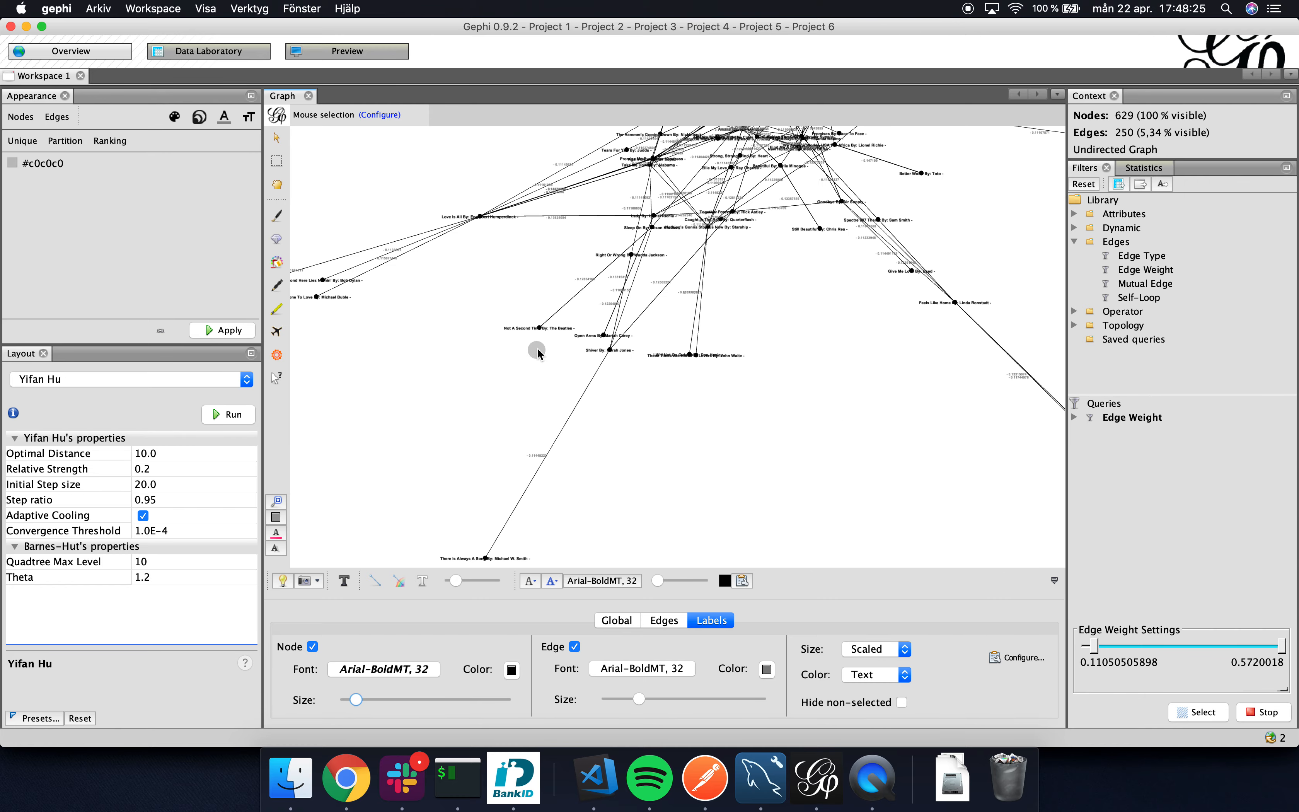
Examine the song connections in the dense centre and the edge between "We Are The World" and "Better World".
scroll(723, 269, "up", 3)
left_click_drag(723, 269, 710, 316)
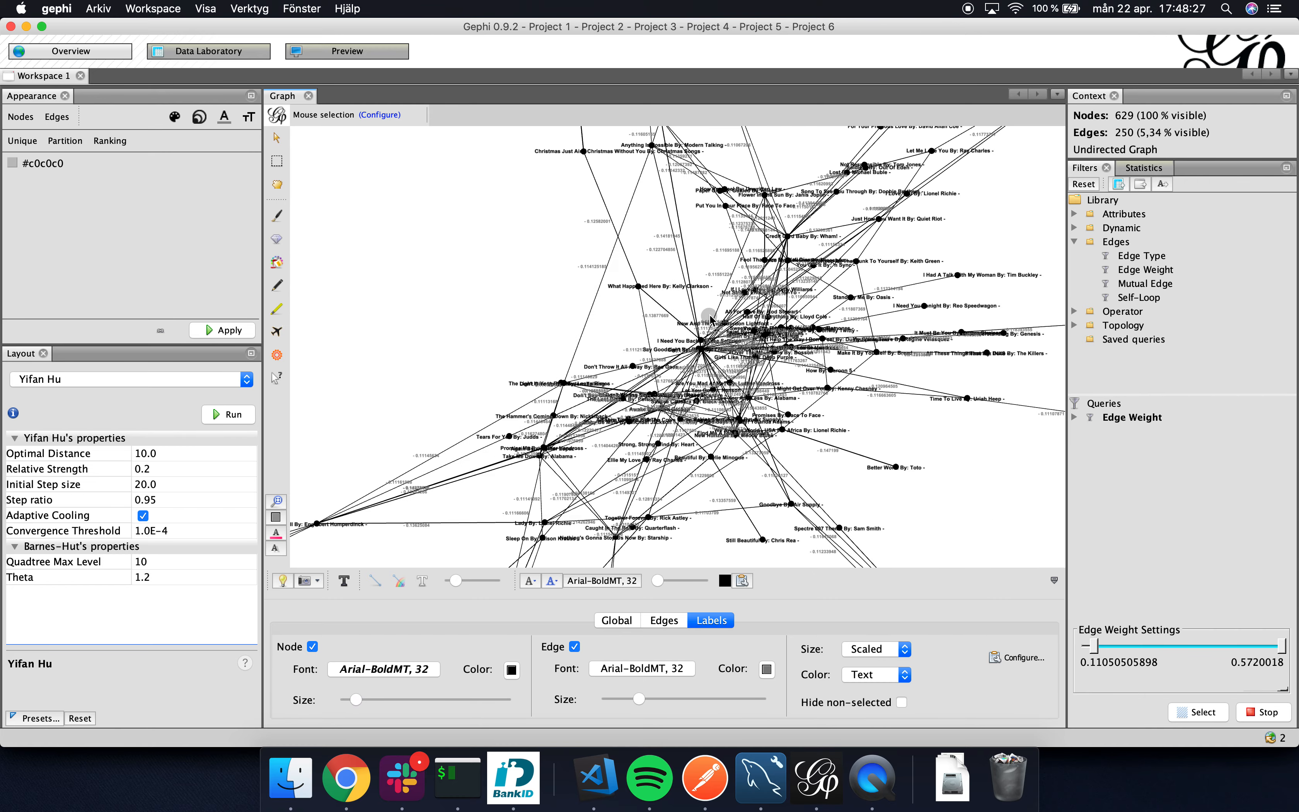
scroll(721, 358, "up", 5)
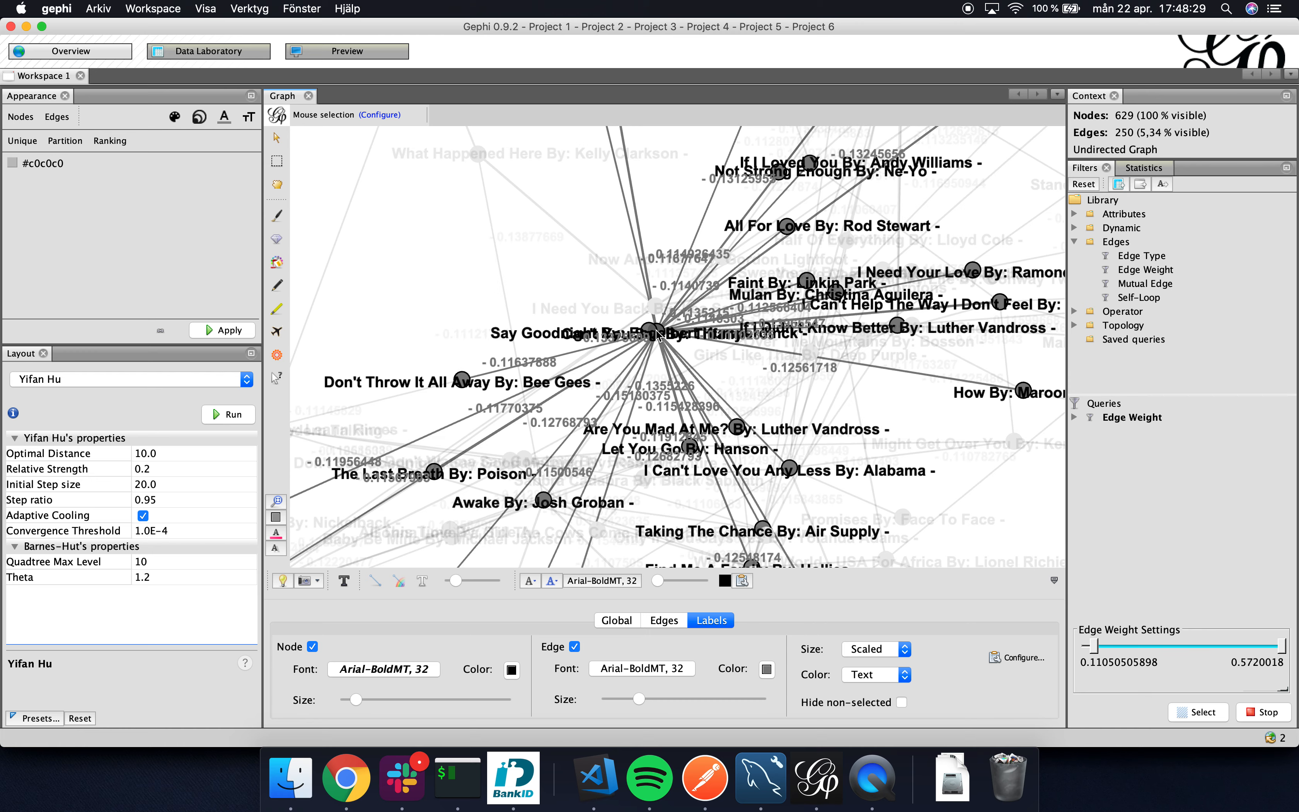
left_click_drag(883, 520, 731, 367)
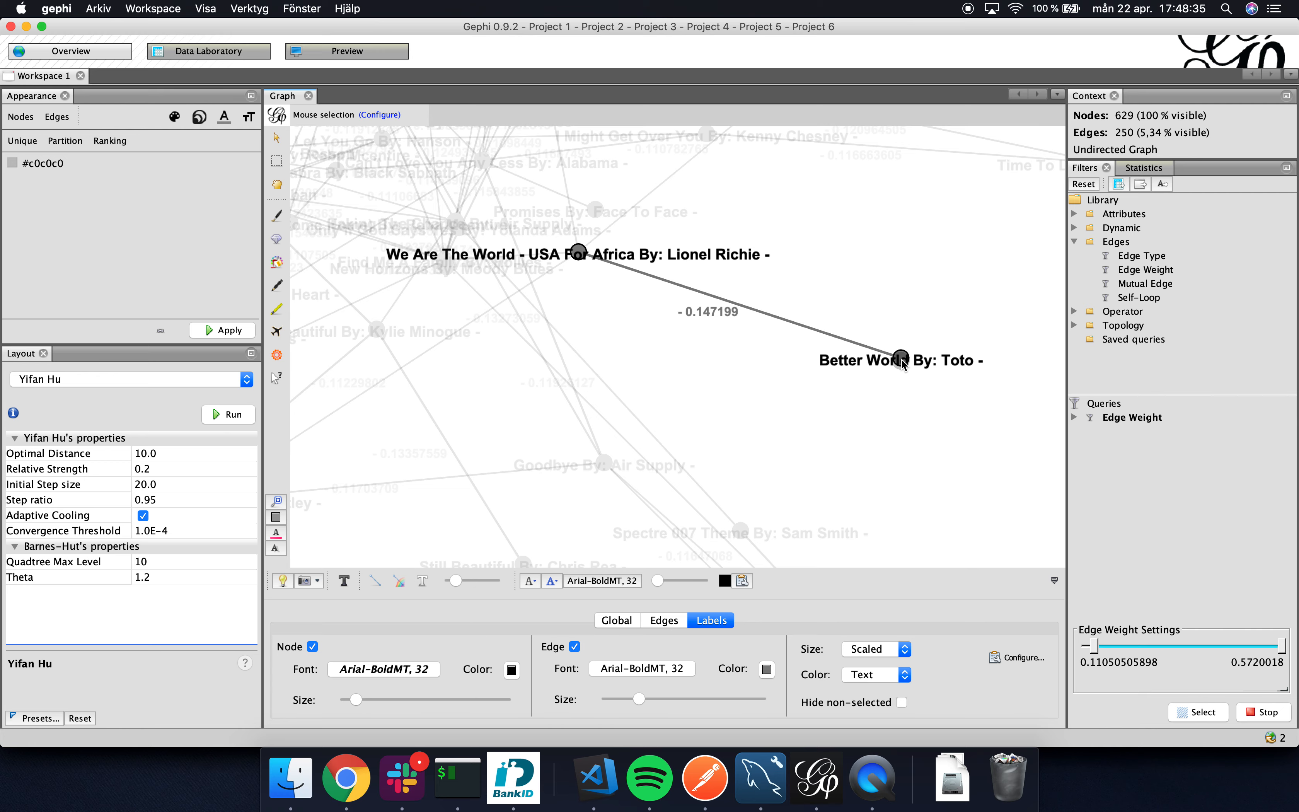
scroll(904, 363, "down", 2)
scroll(904, 364, "down", 3)
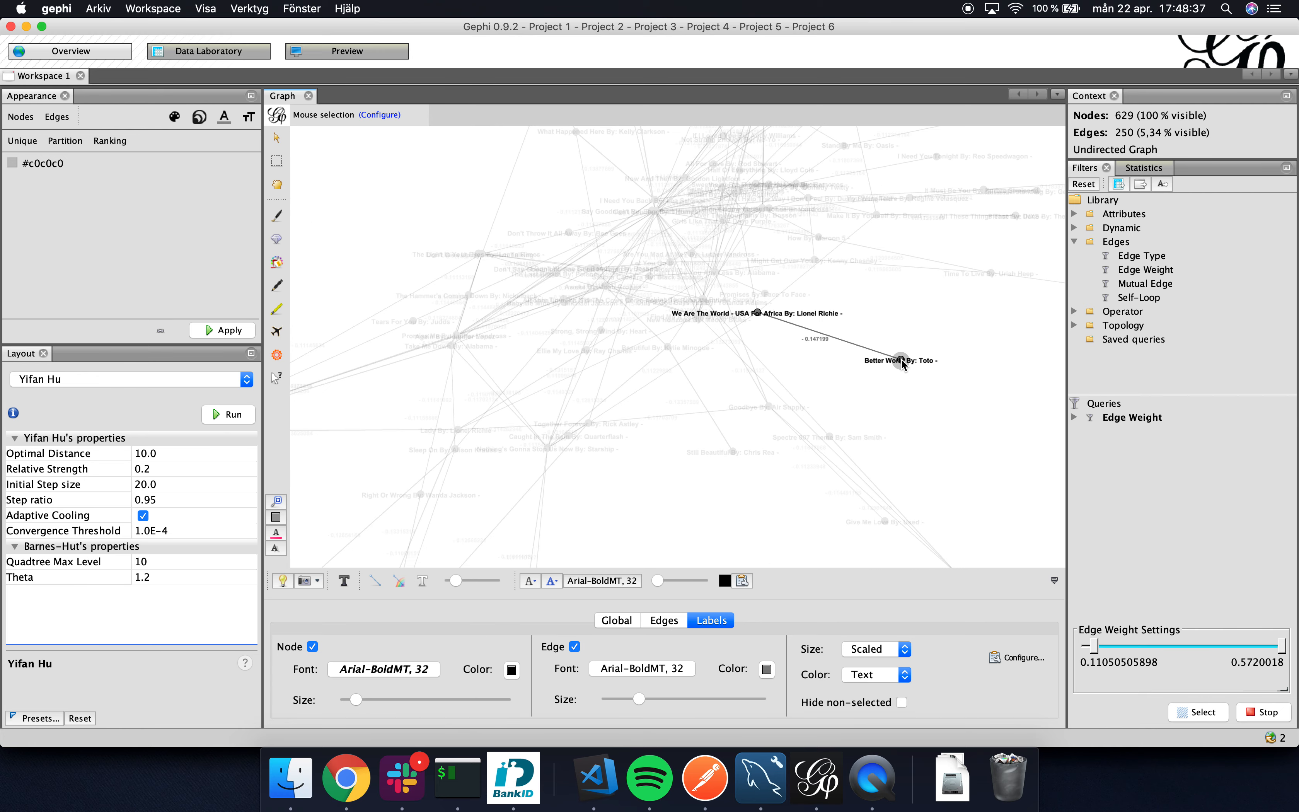
Raise the Edge Weight filter's minimum to 0.13854910401 and inspect the edge between "Love Is All" and "Promise Me".
left_click_drag(1095, 653, 1105, 647)
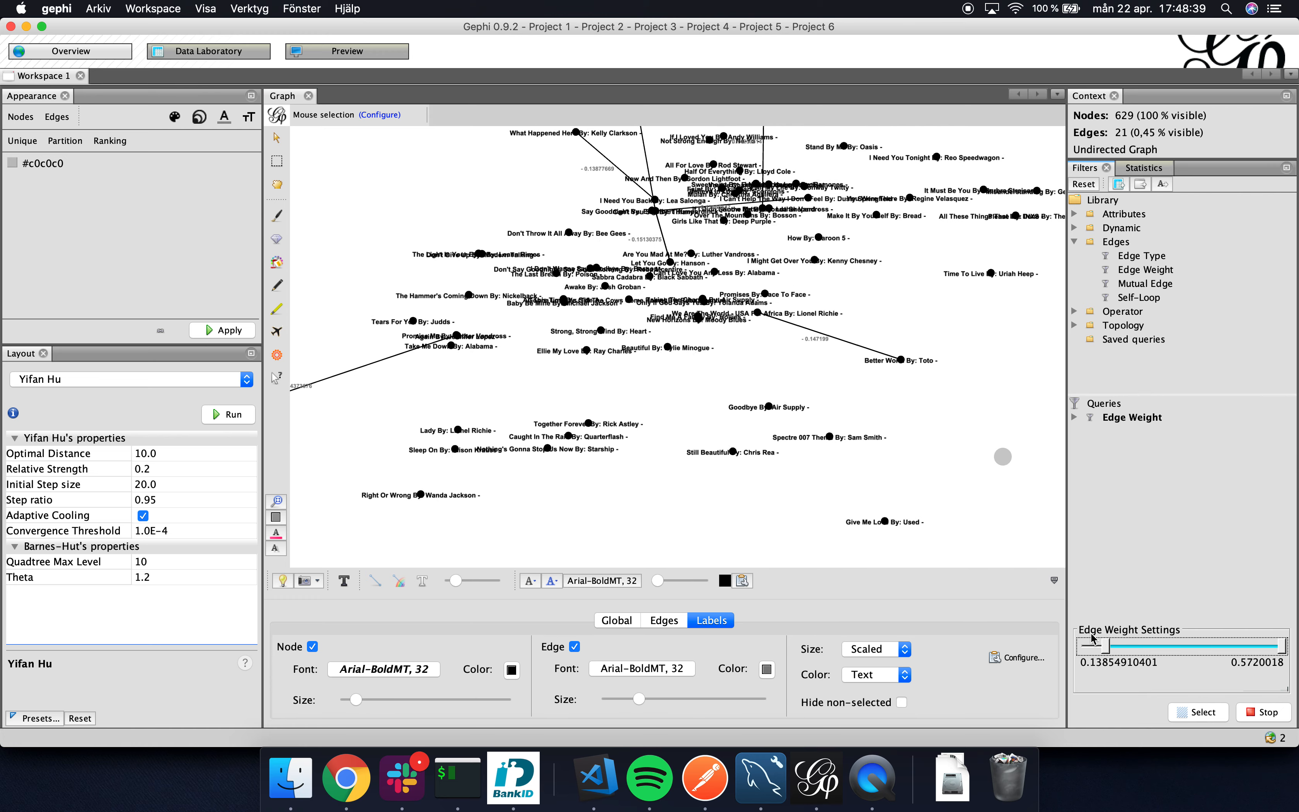
left_click_drag(724, 340, 1004, 334)
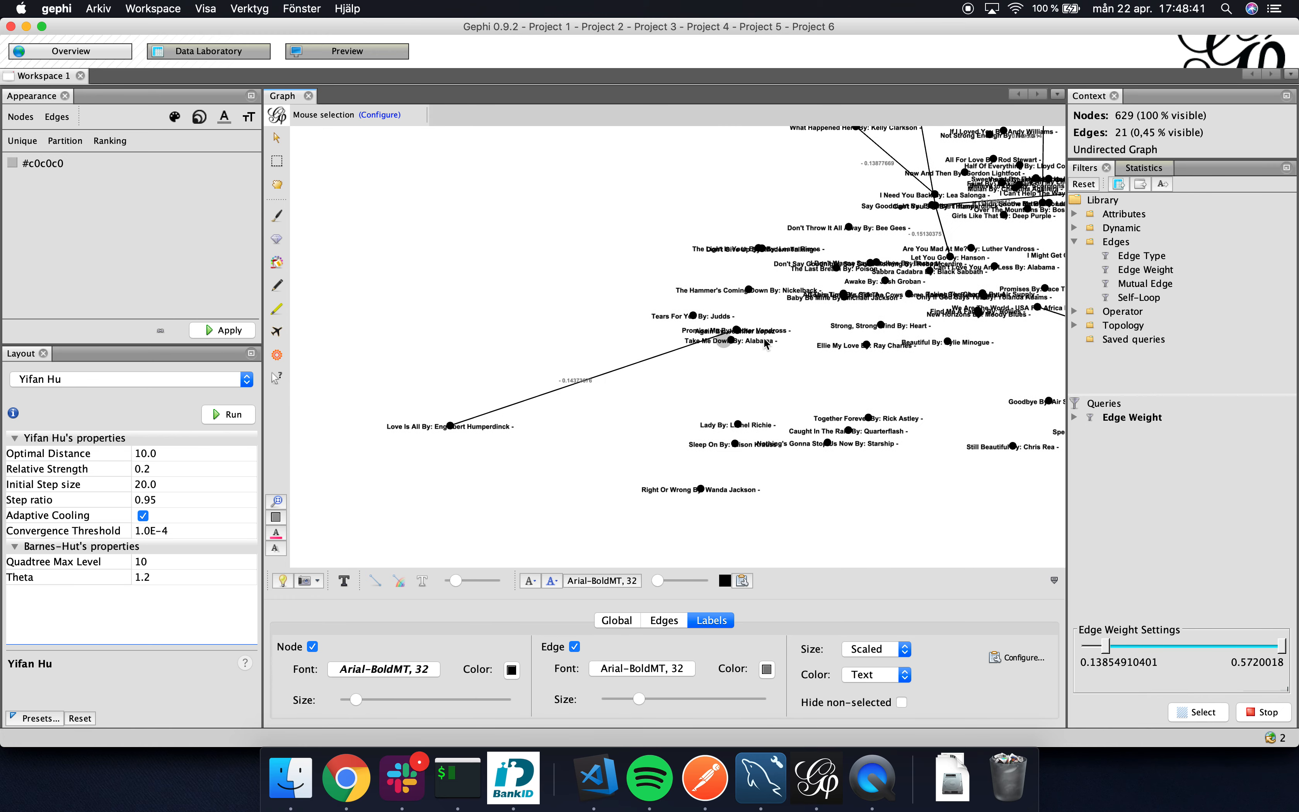
scroll(571, 392, "up", 1)
scroll(571, 390, "down", 1)
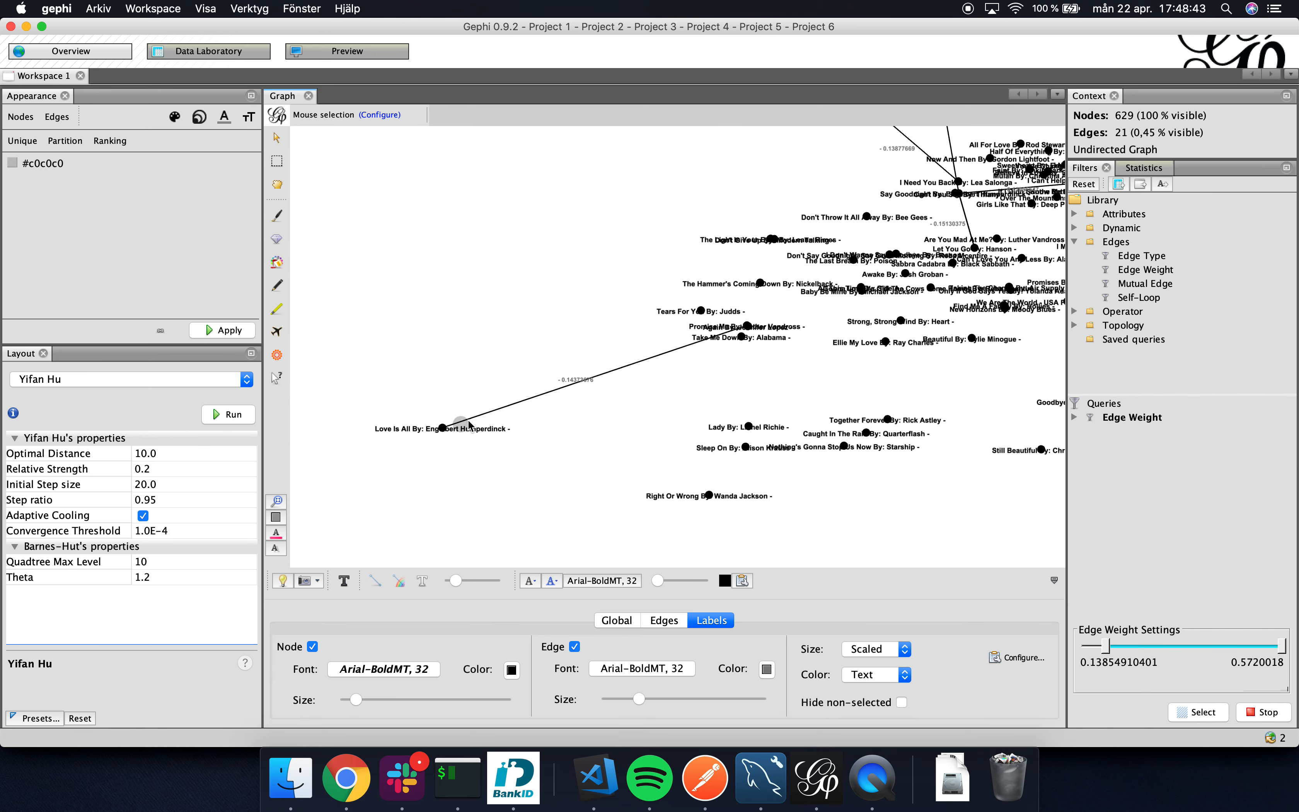
scroll(505, 410, "up", 4)
scroll(505, 410, "down", 2)
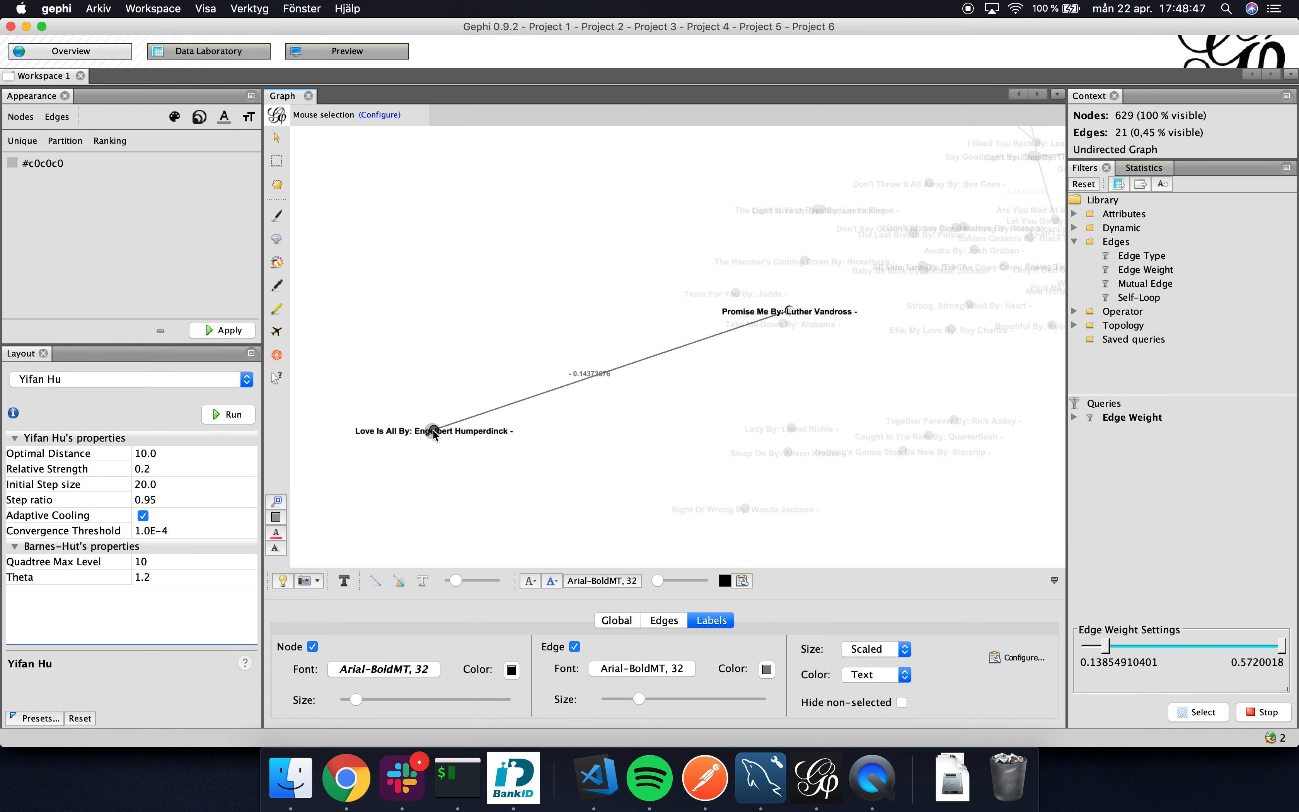
Examine the edge between "What Happened Here" and "I Need You Back" and the edge joining the two Christmas songs.
left_click_drag(743, 376, 665, 526)
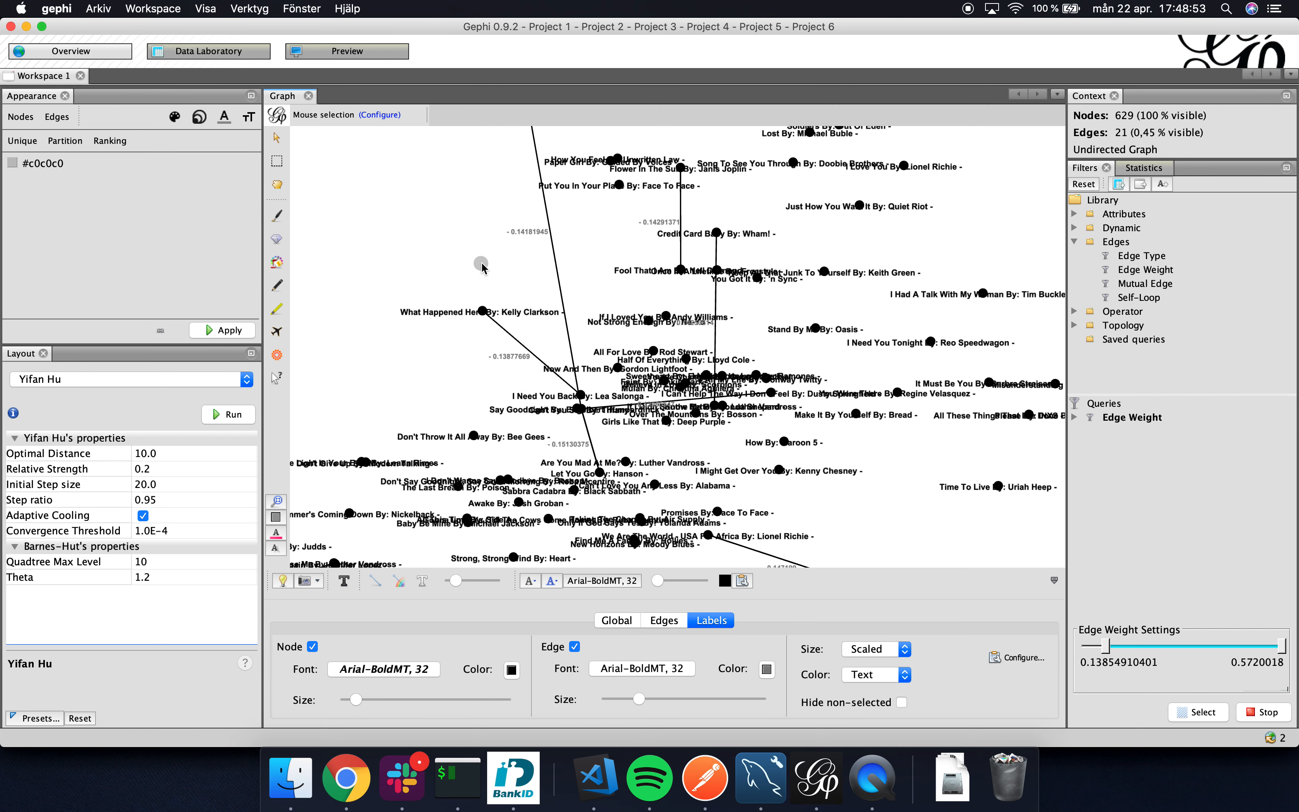
scroll(482, 266, "down", 2)
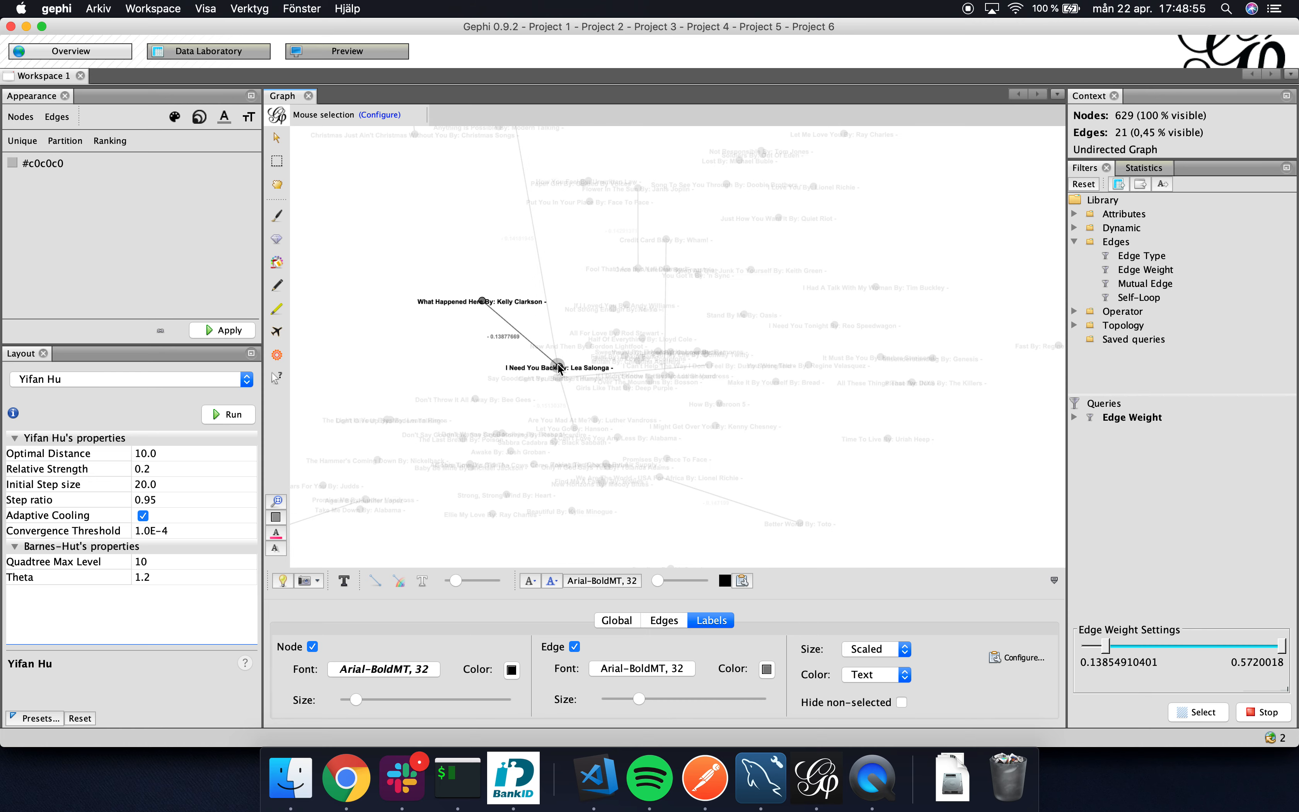
left_click_drag(500, 255, 513, 290)
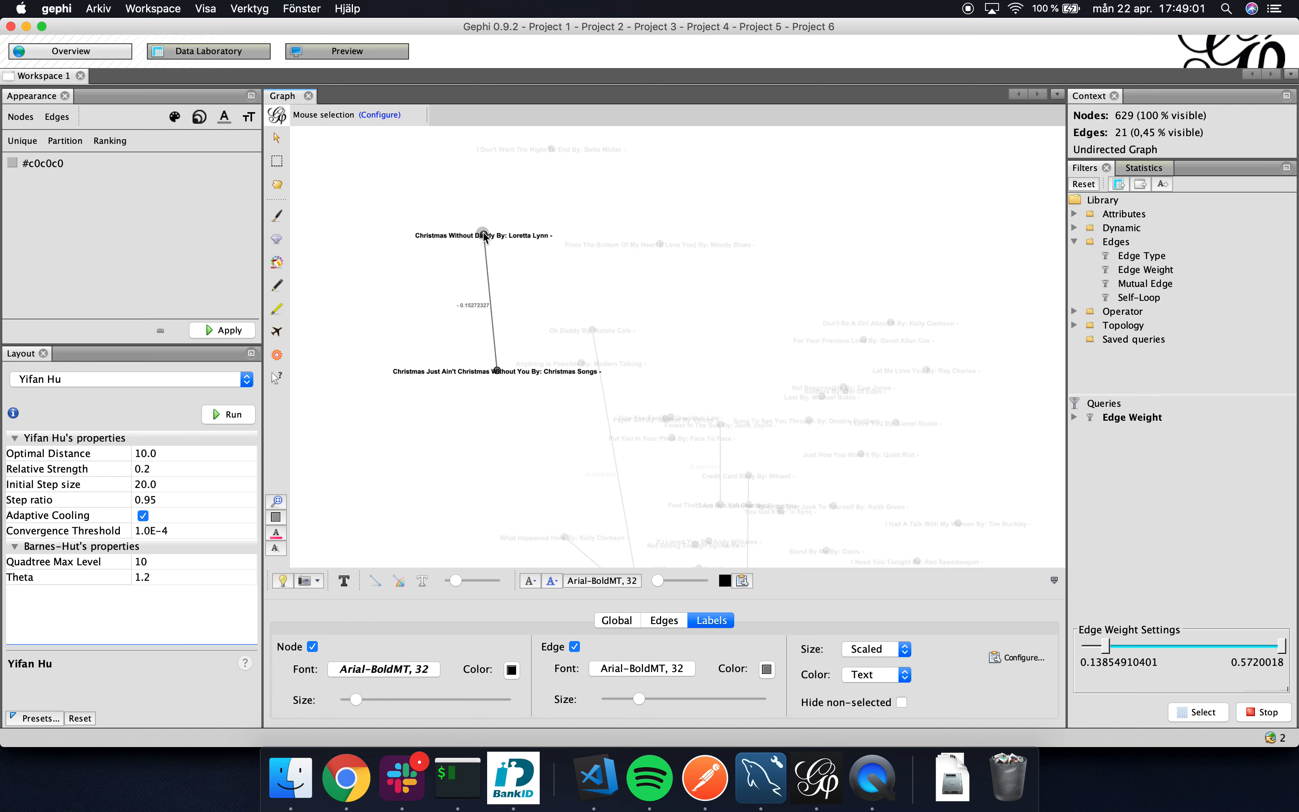
scroll(482, 275, "up", 3)
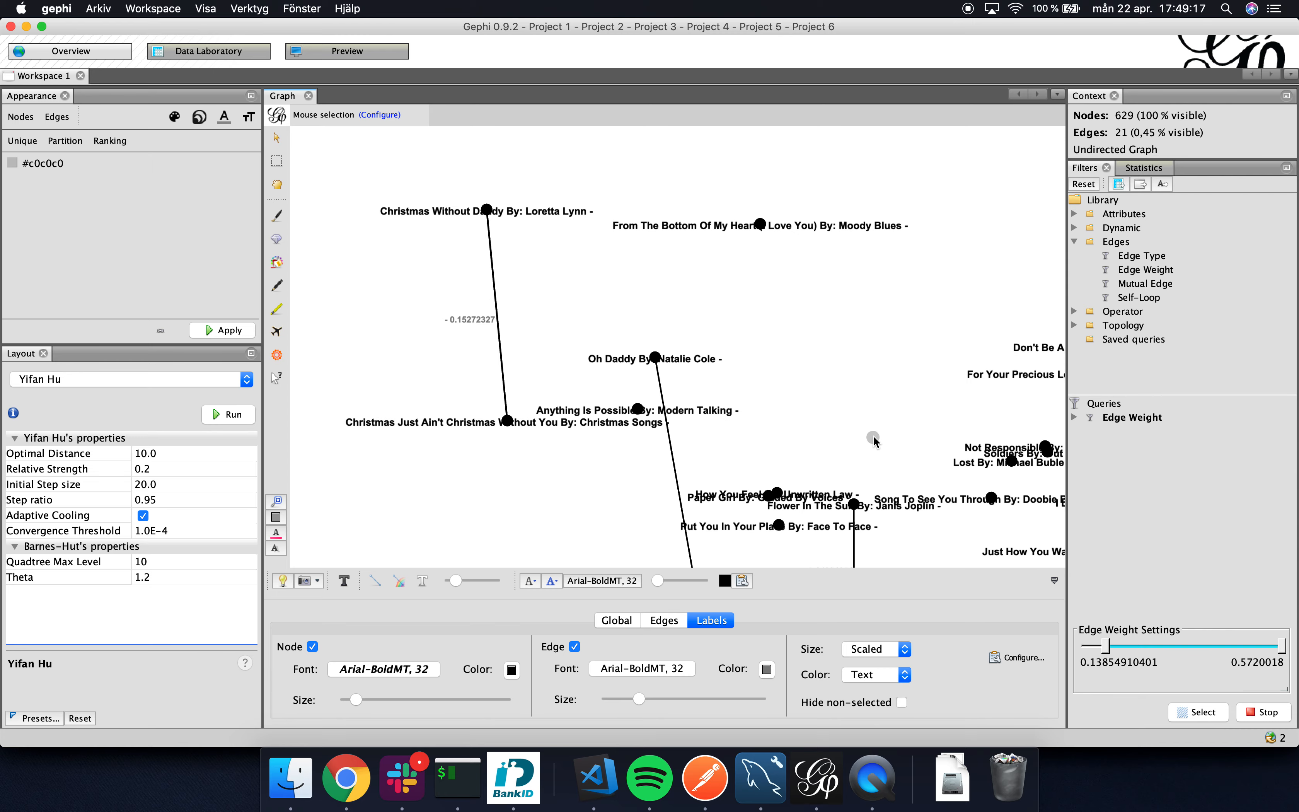
left_click_drag(873, 436, 838, 362)
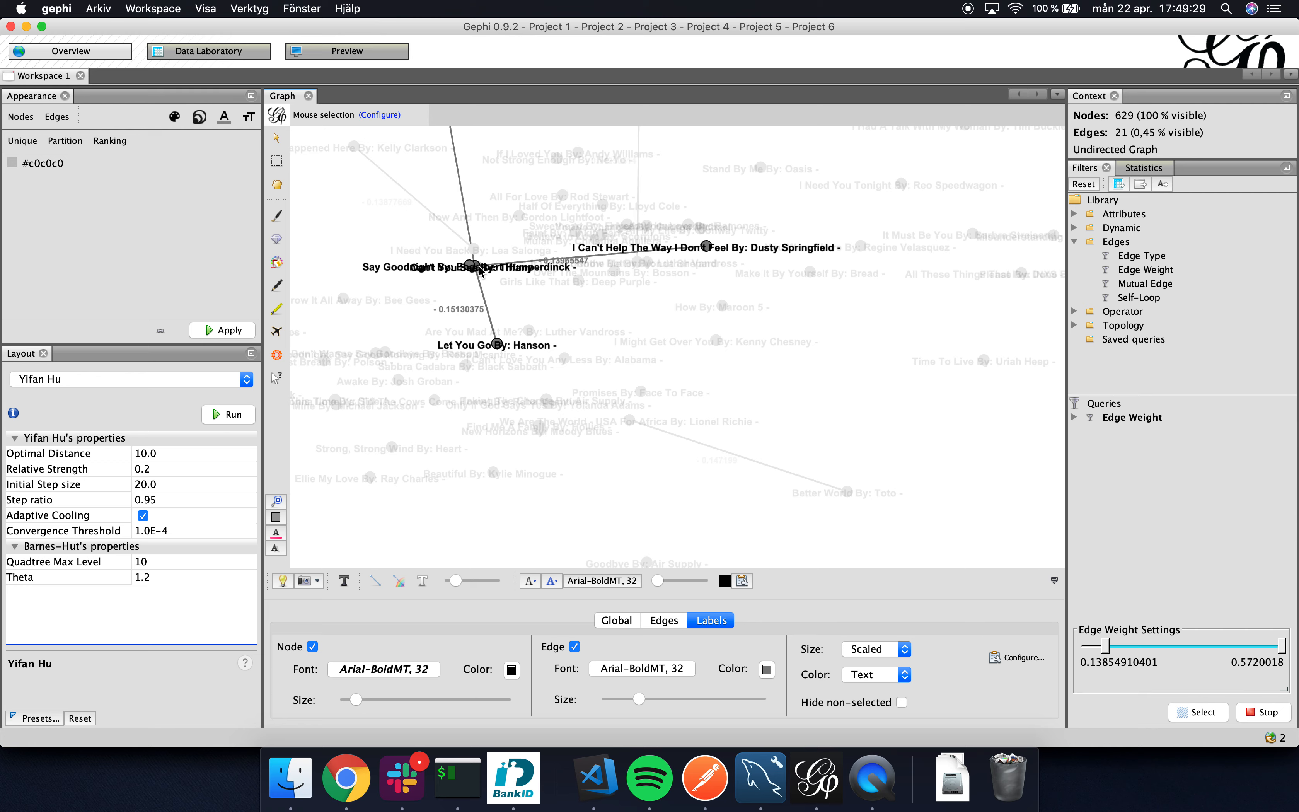
Examine the edges meeting at the central song and the edge between "Credit Card Baby" and "If I Didn't Know Better".
scroll(480, 271, "up", 2)
scroll(480, 271, "down", 3)
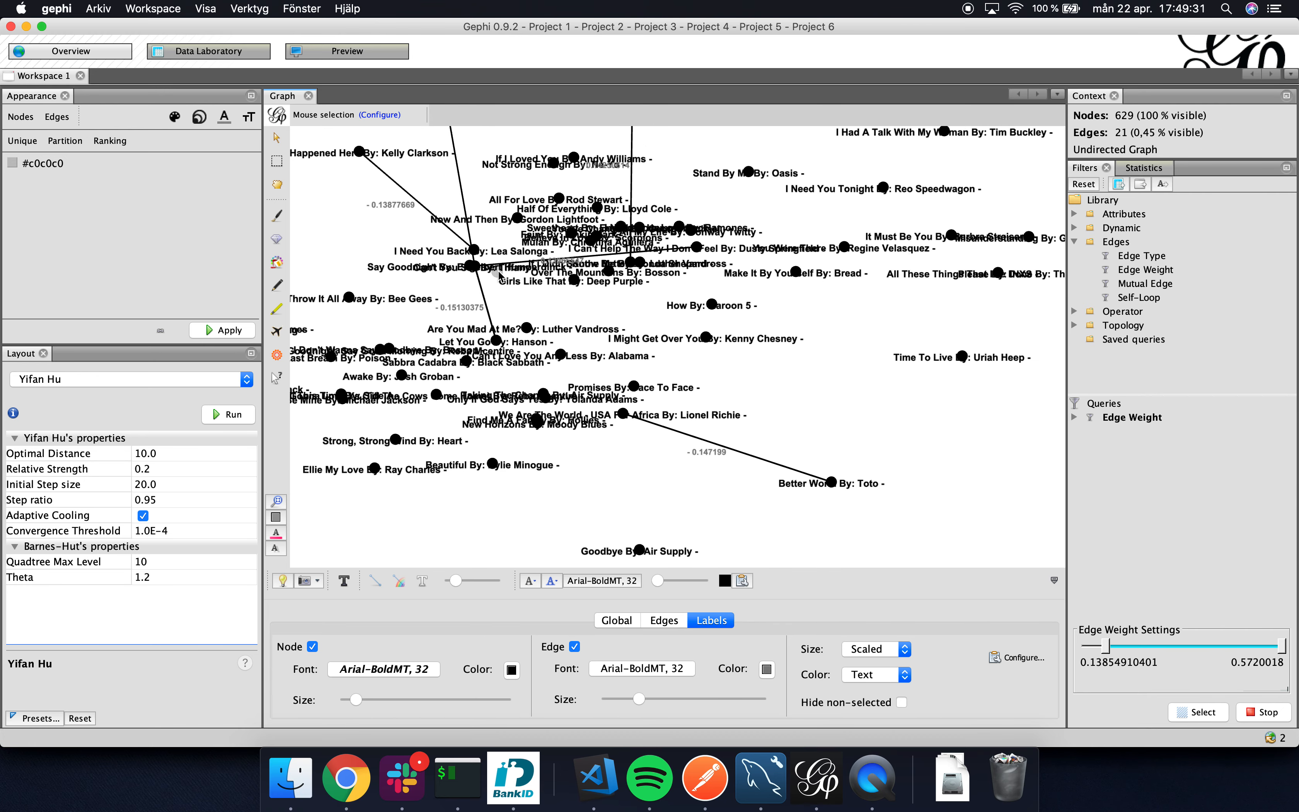
scroll(483, 271, "up", 2)
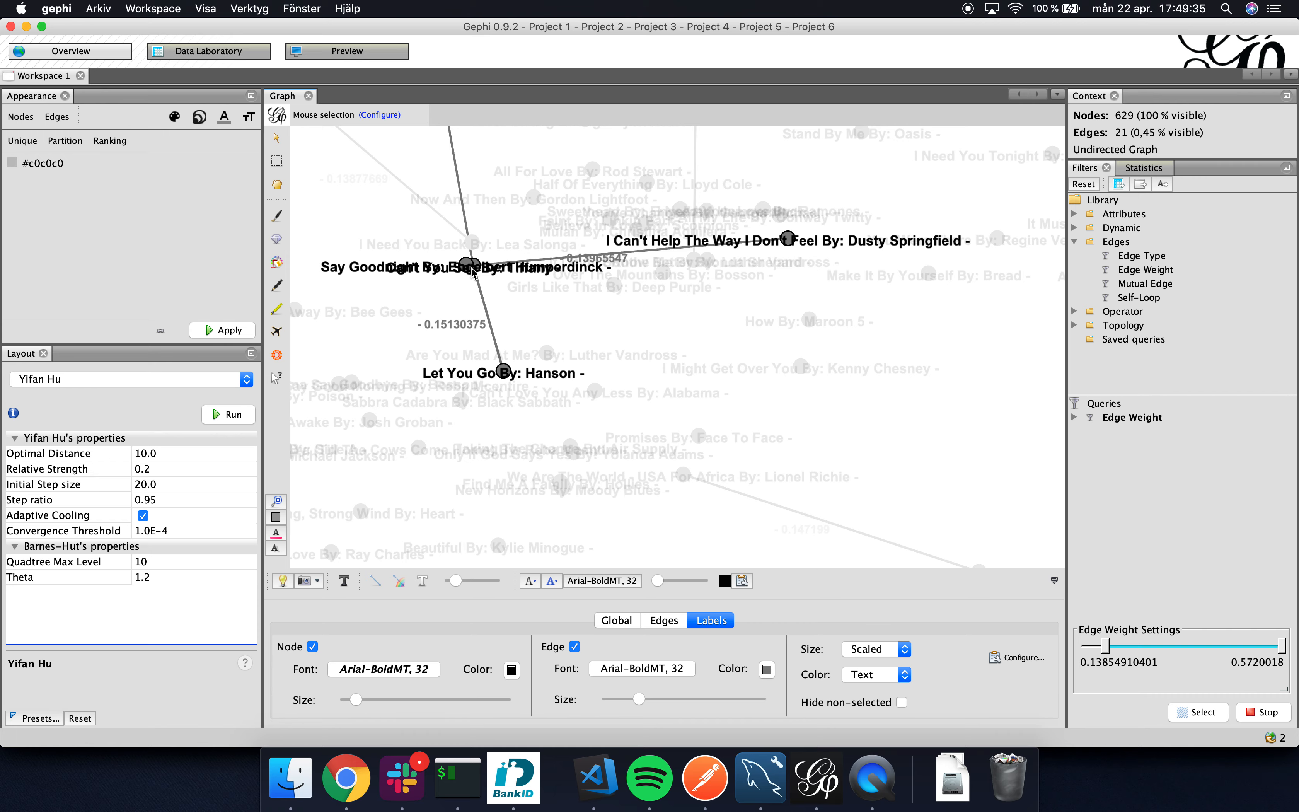
scroll(473, 272, "down", 5)
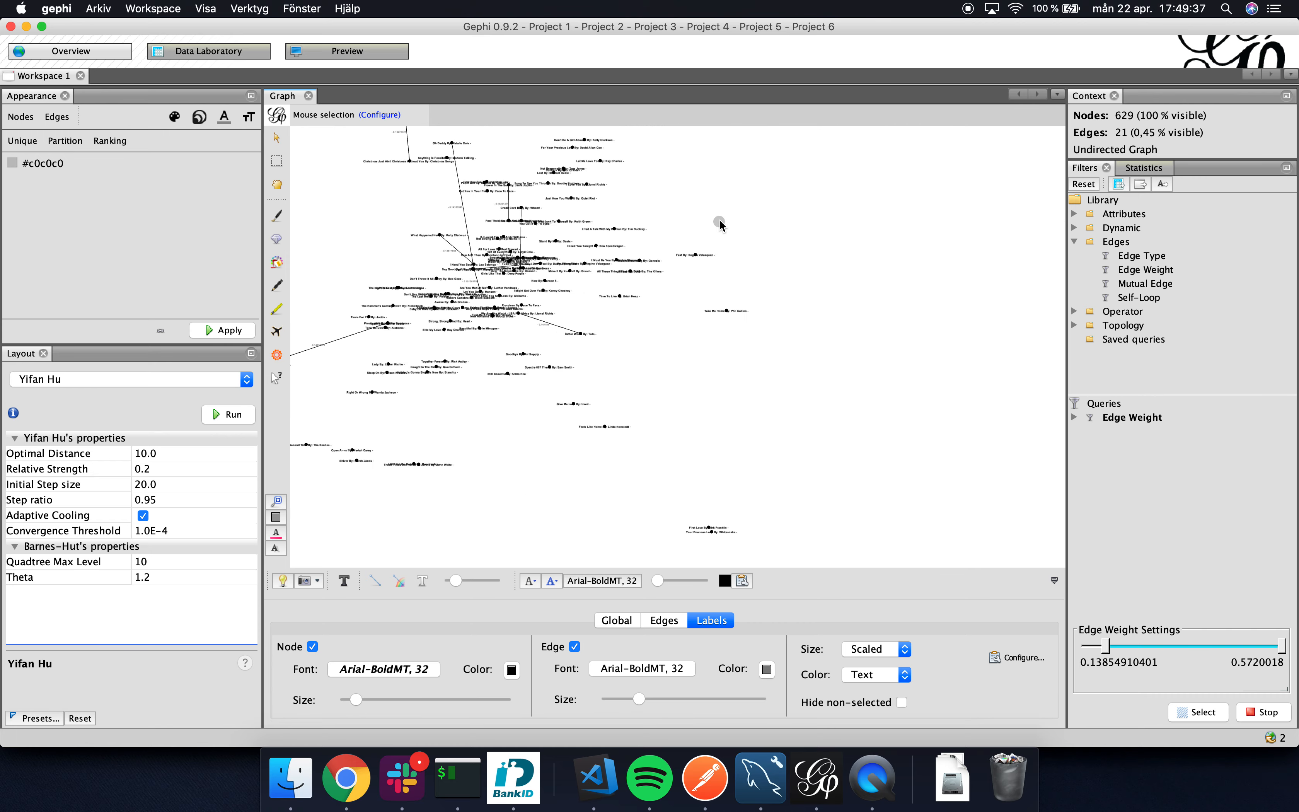
scroll(518, 200, "up", 4)
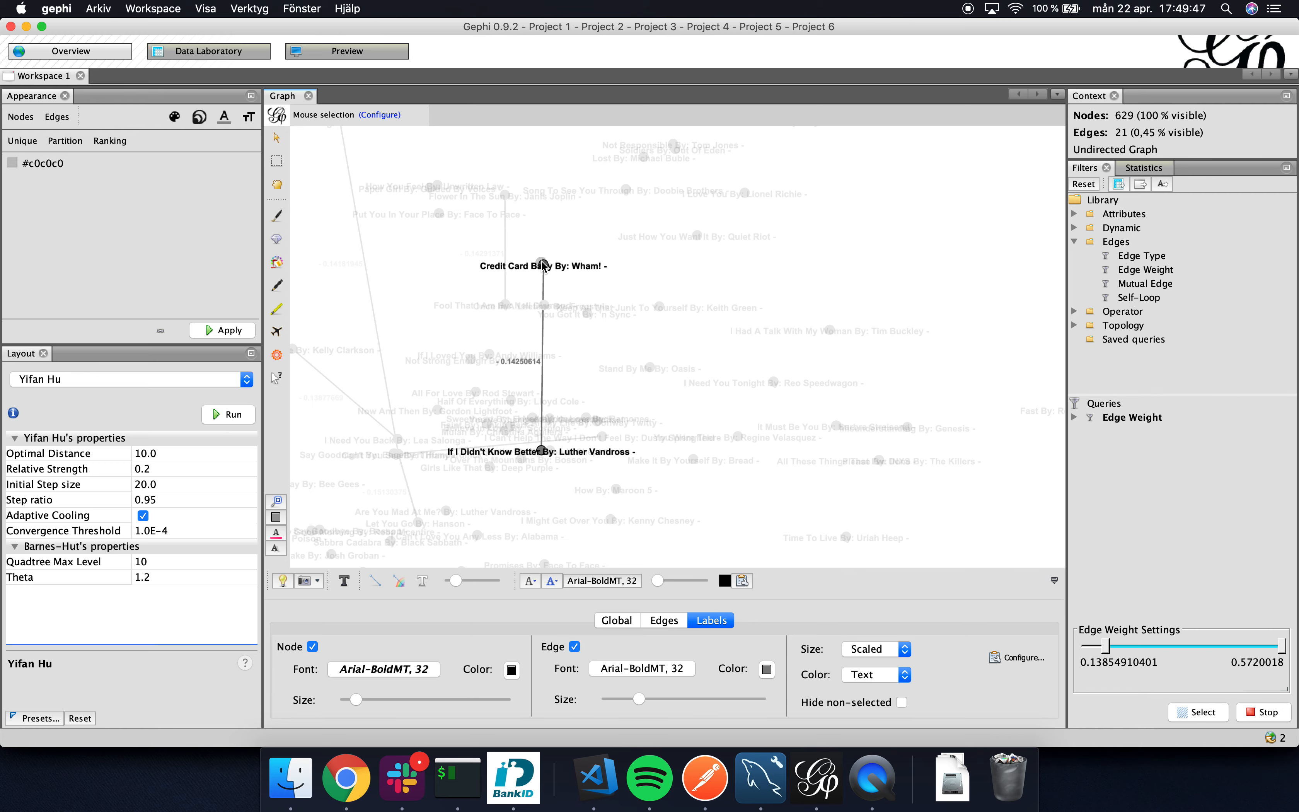
scroll(744, 410, "down", 5)
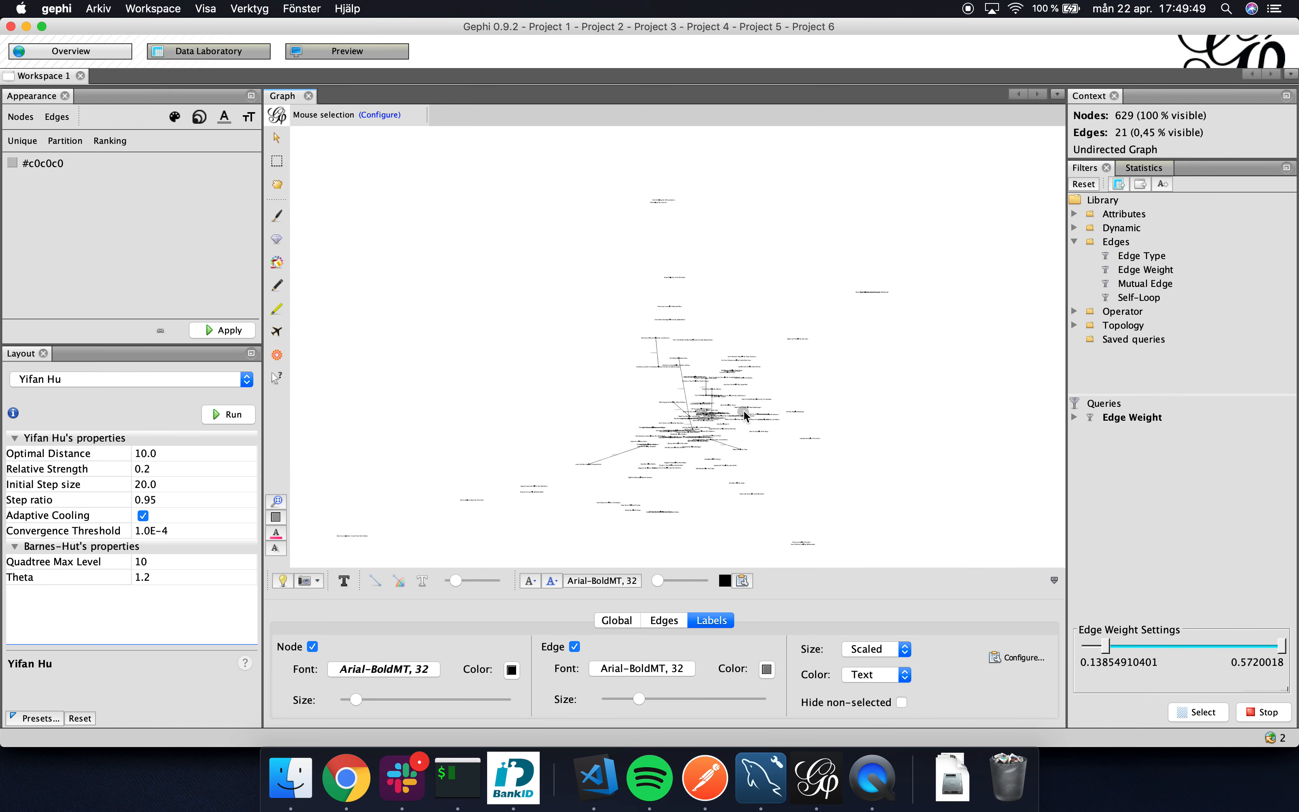
Try 0.15576913166 as the Edge Weight filter's minimum and lower it to 0.11985307399.
scroll(779, 487, "down", 3)
mouse_move(777, 485)
left_mouse_down()
mouse_move(753, 448)
mouse_move(763, 471)
left_mouse_up()
left_click_drag(1114, 650, 1121, 650)
scroll(610, 335, "up", 6)
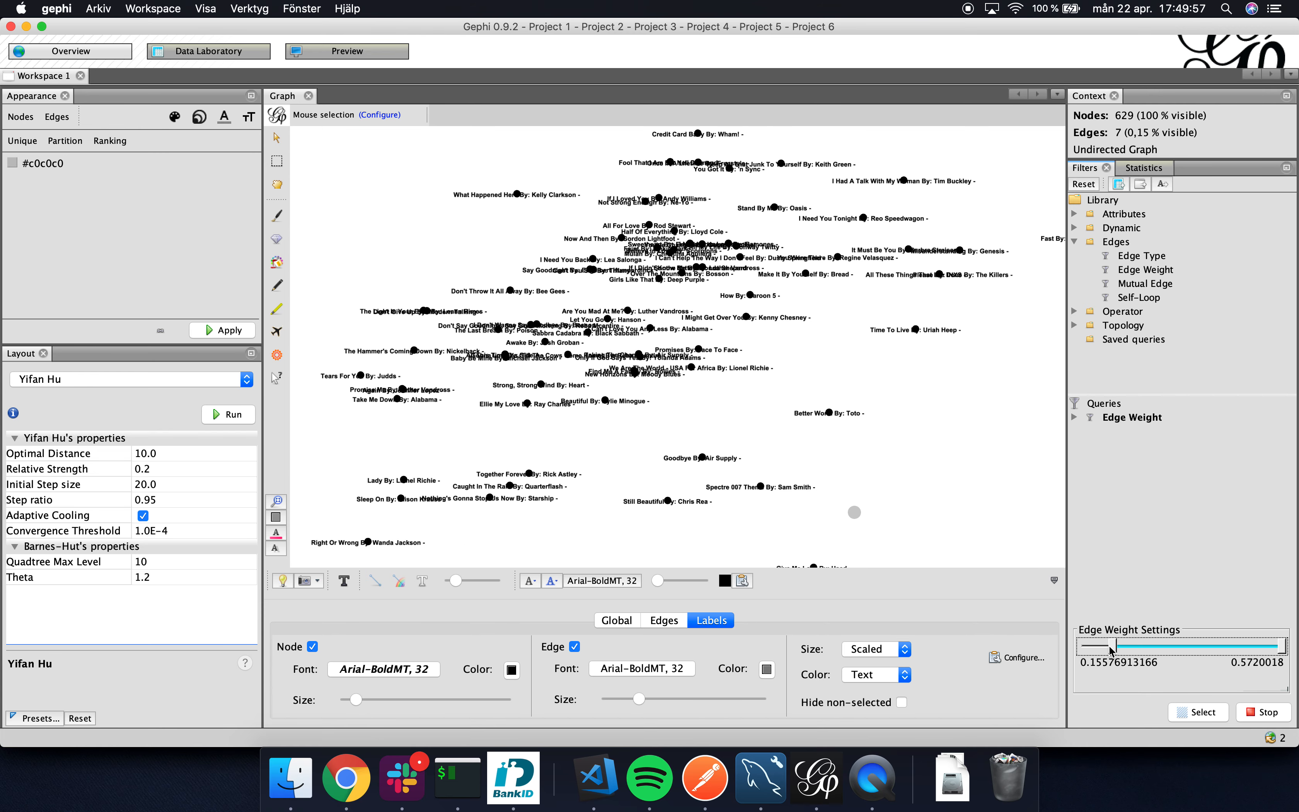
left_click_drag(1104, 648, 1097, 648)
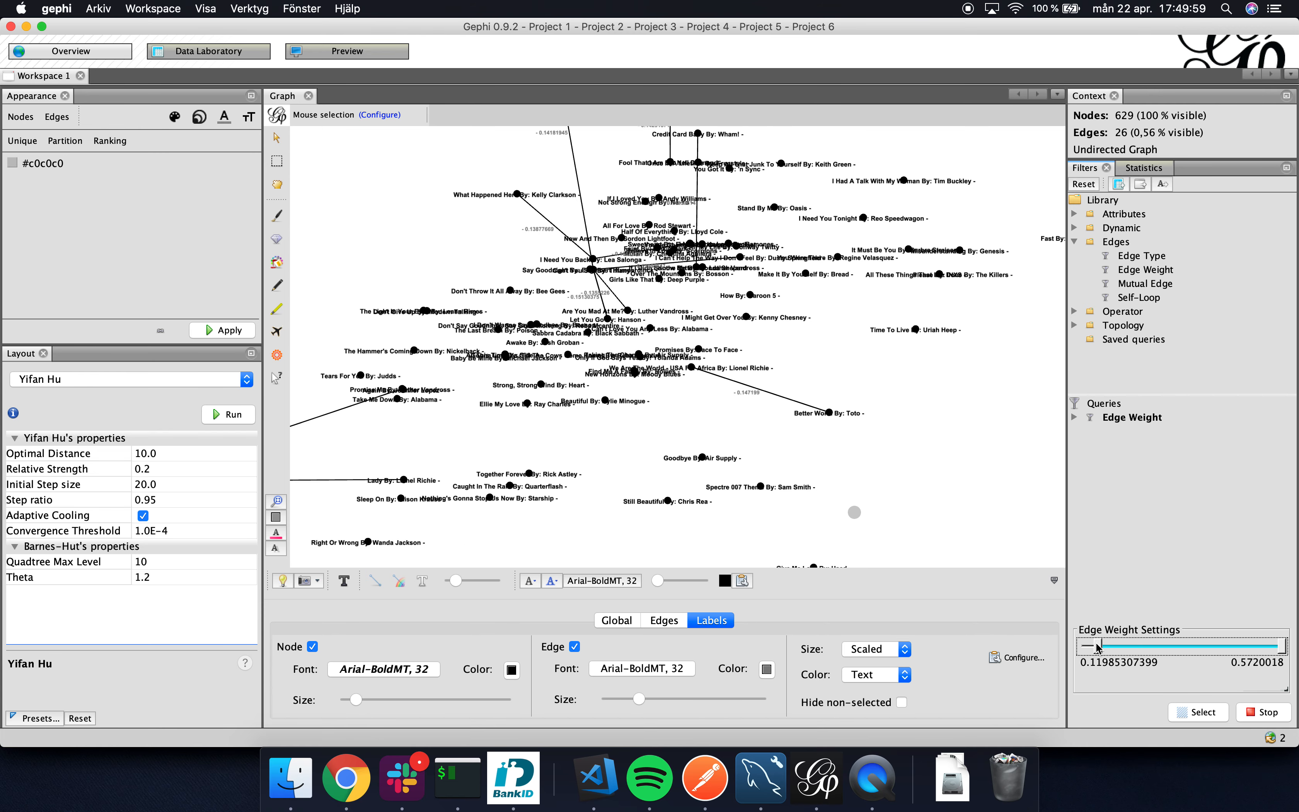
scroll(534, 447, "down", 5)
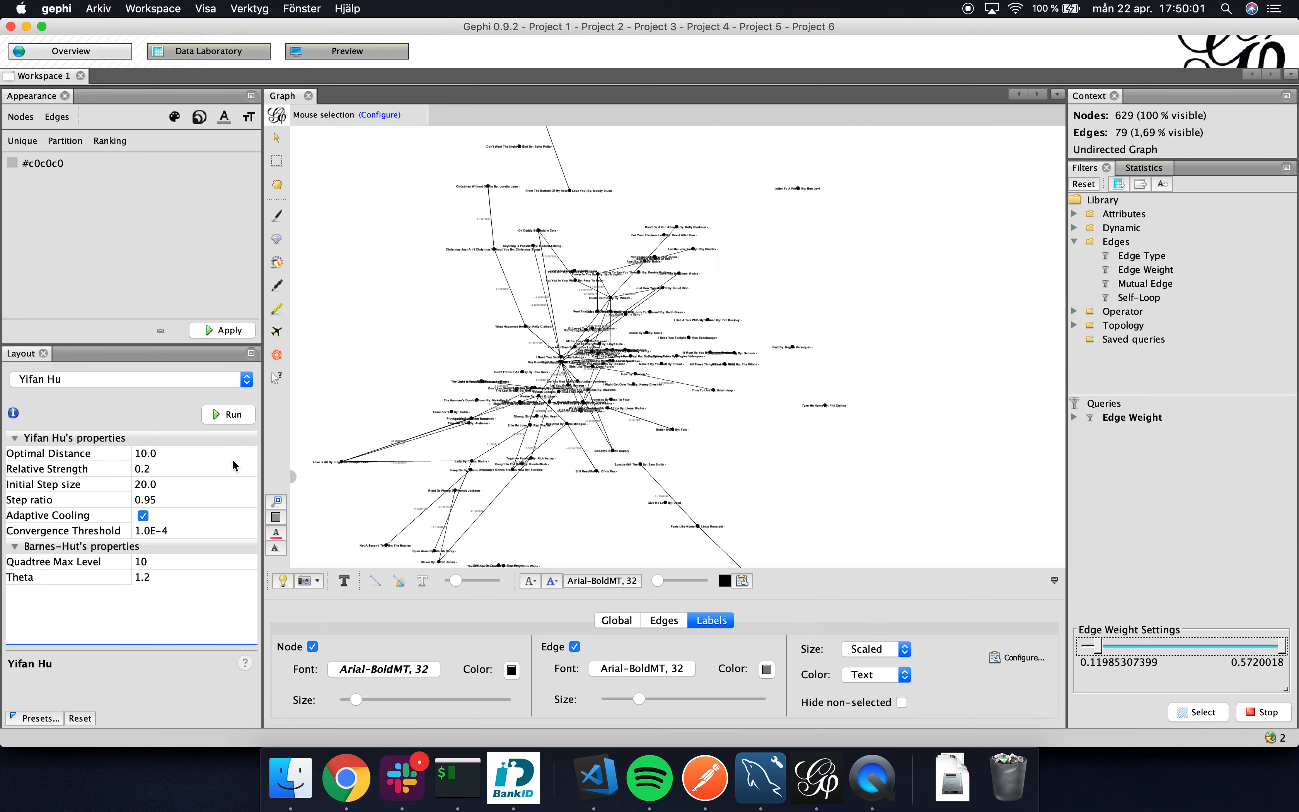
Rerun the Yifan Hu layout on the filtered graph, once as it is and repeatedly with the Optimal Distance set to 100.
left_click(230, 414)
scroll(545, 400, "up", 8)
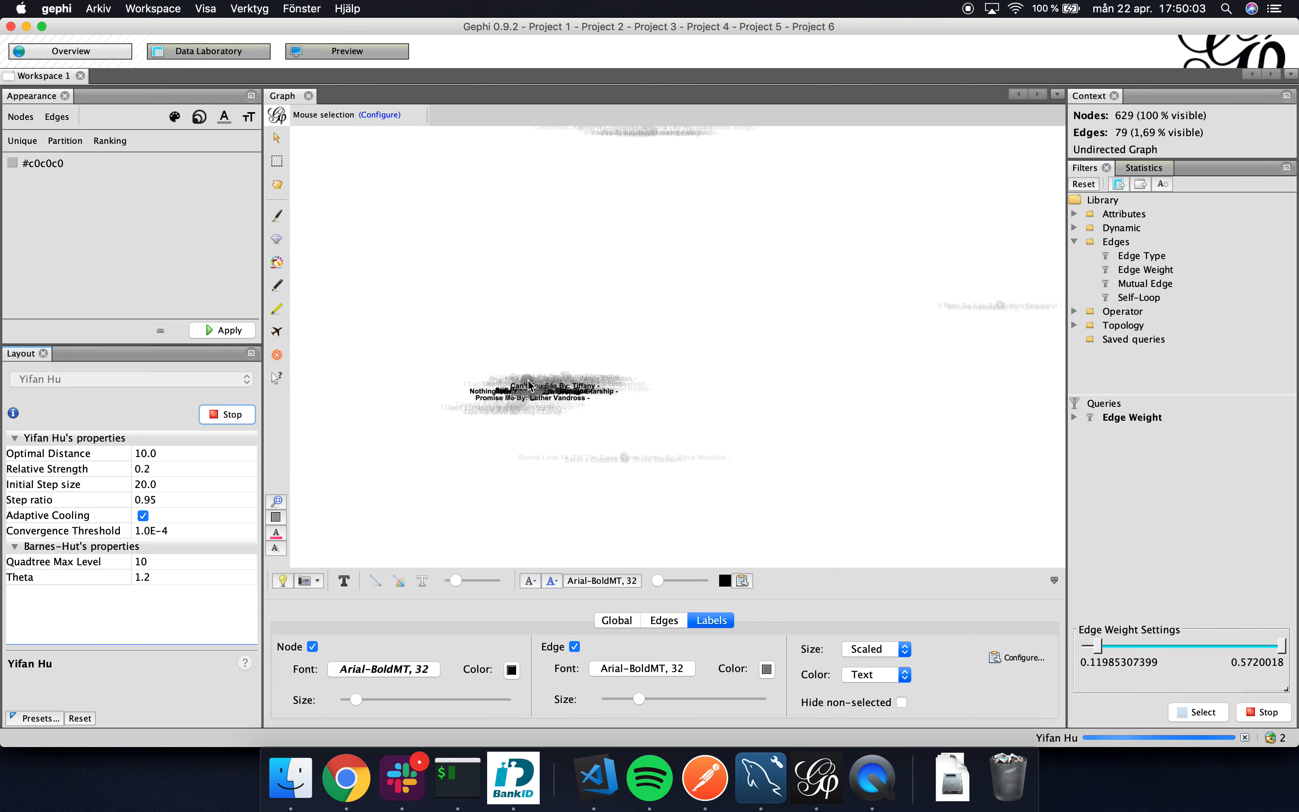
left_click(146, 454)
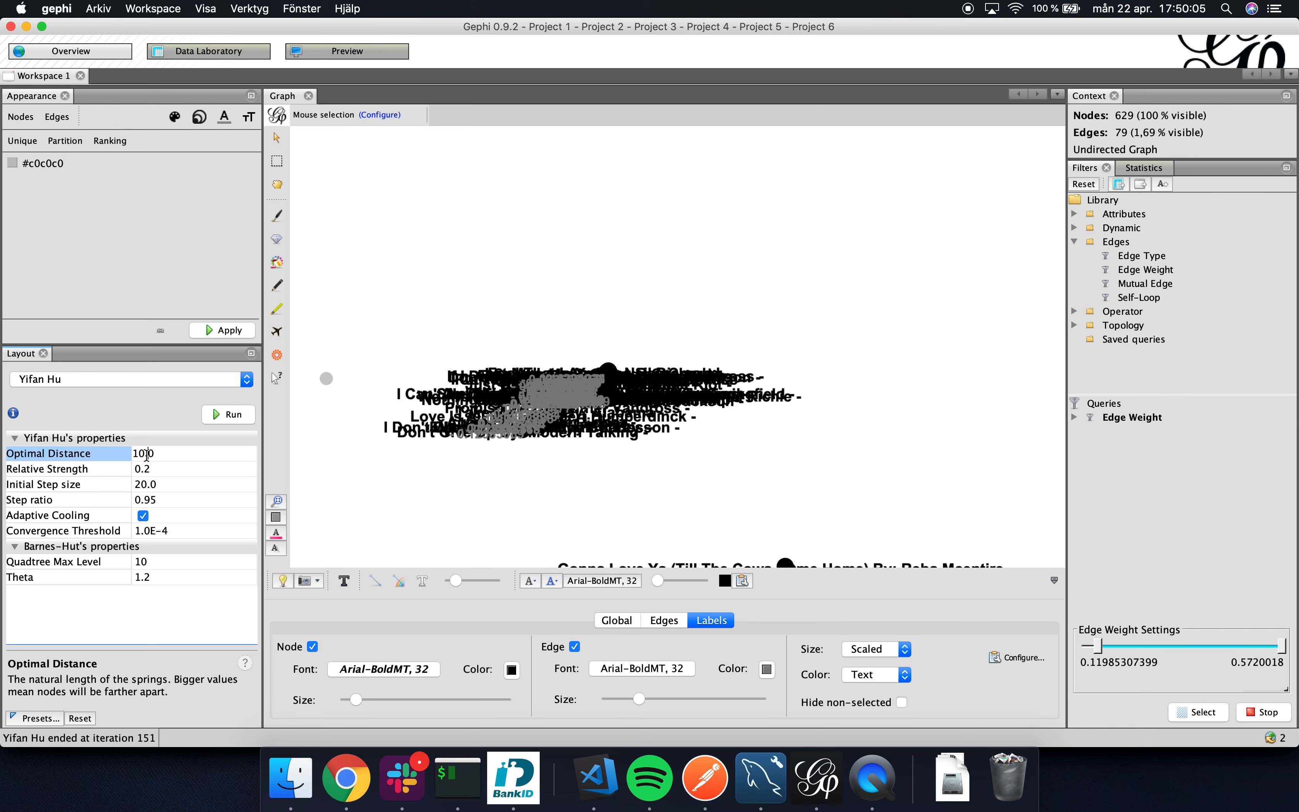
type("0")
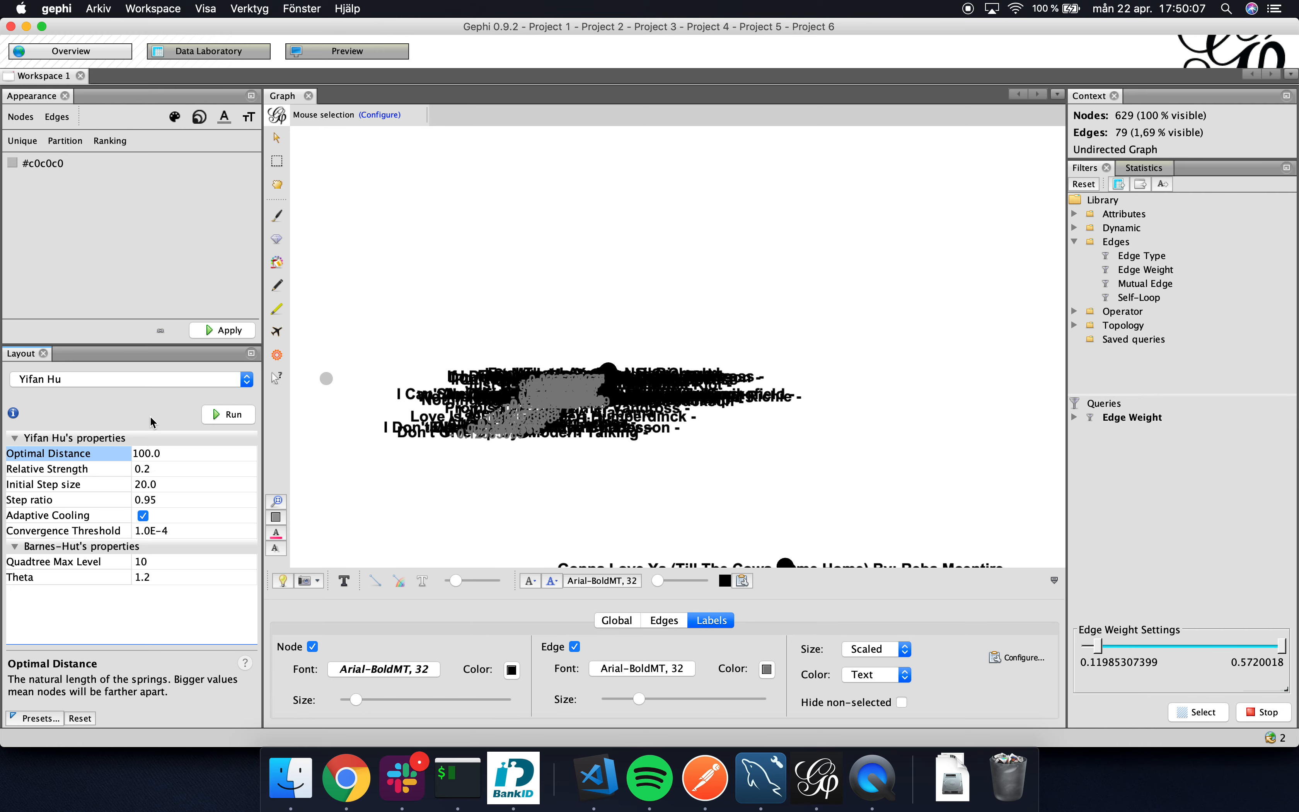
left_click(223, 420)
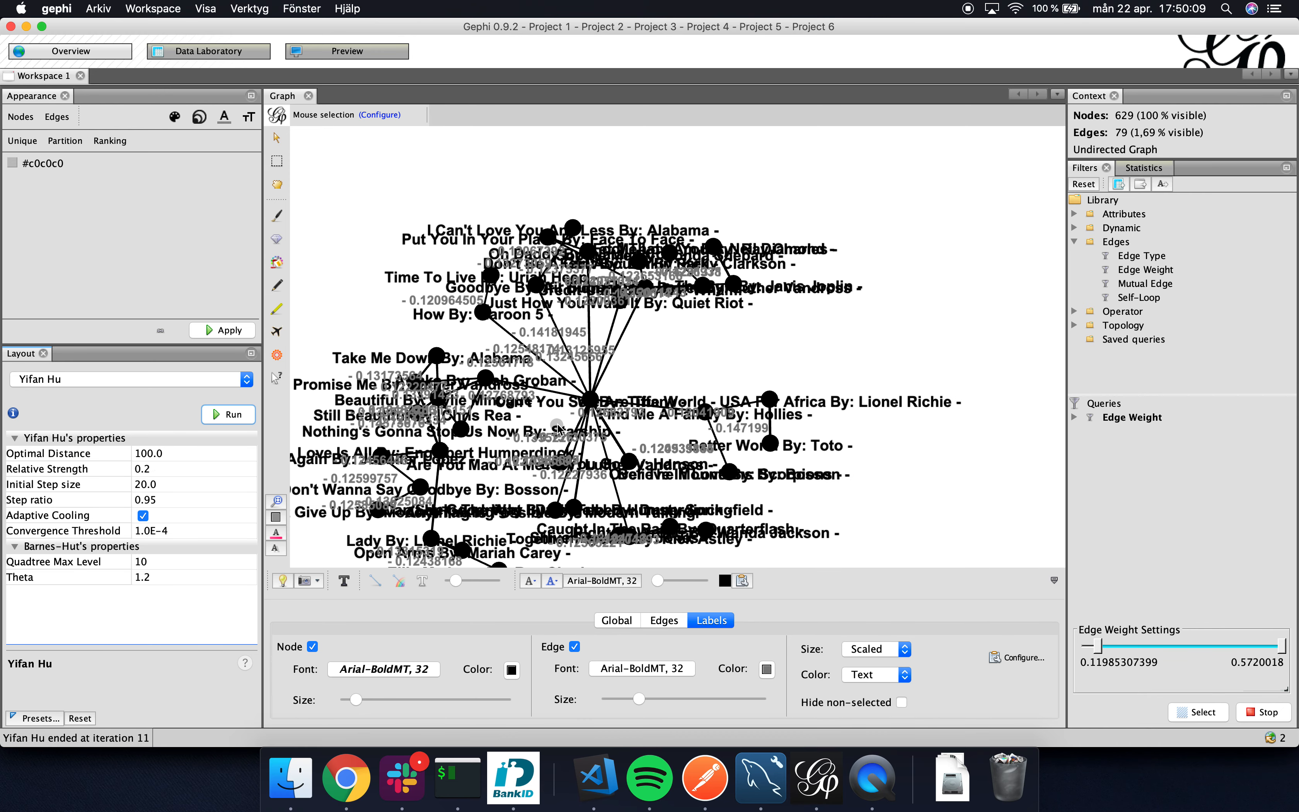
left_click(235, 414)
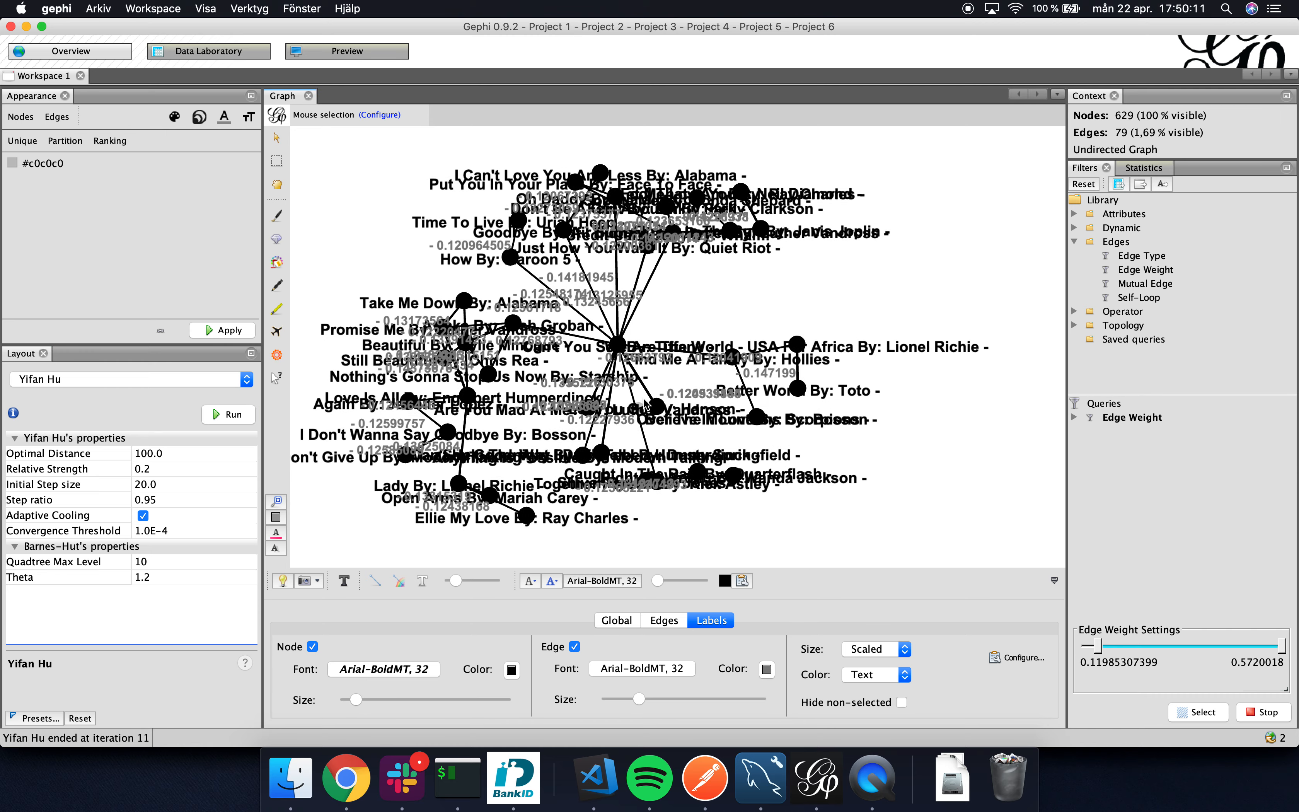
left_click(236, 412)
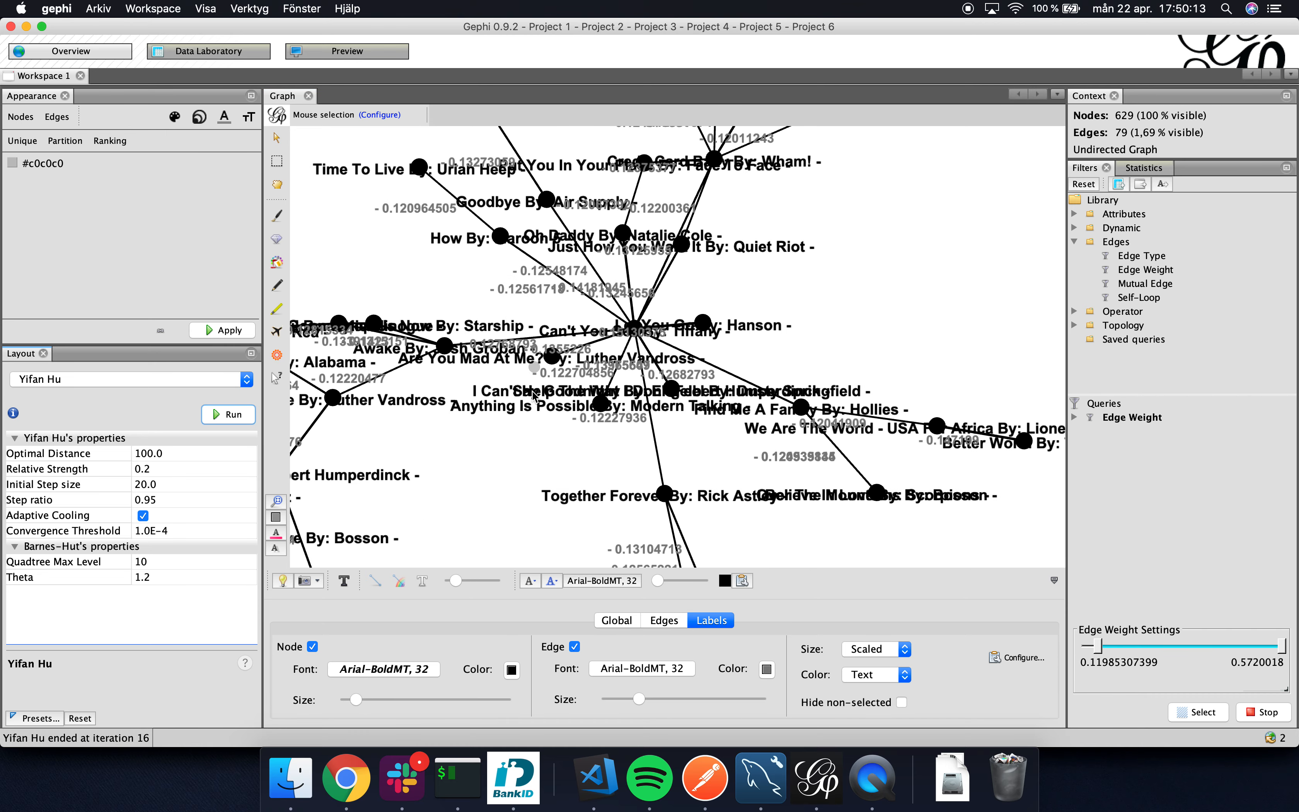
Reduce the size of the edge labels and the node labels so they overlap less.
scroll(528, 454, "down", 5)
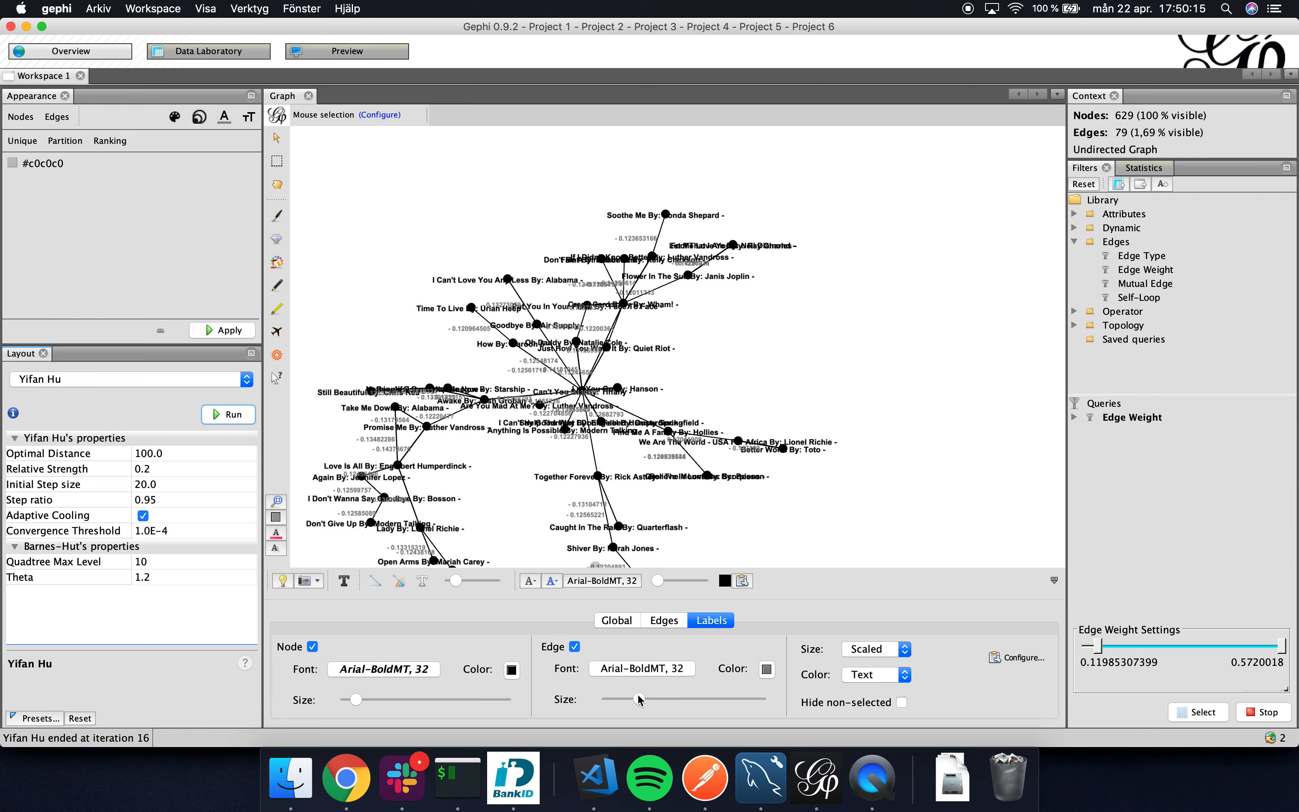
left_click_drag(639, 698, 620, 698)
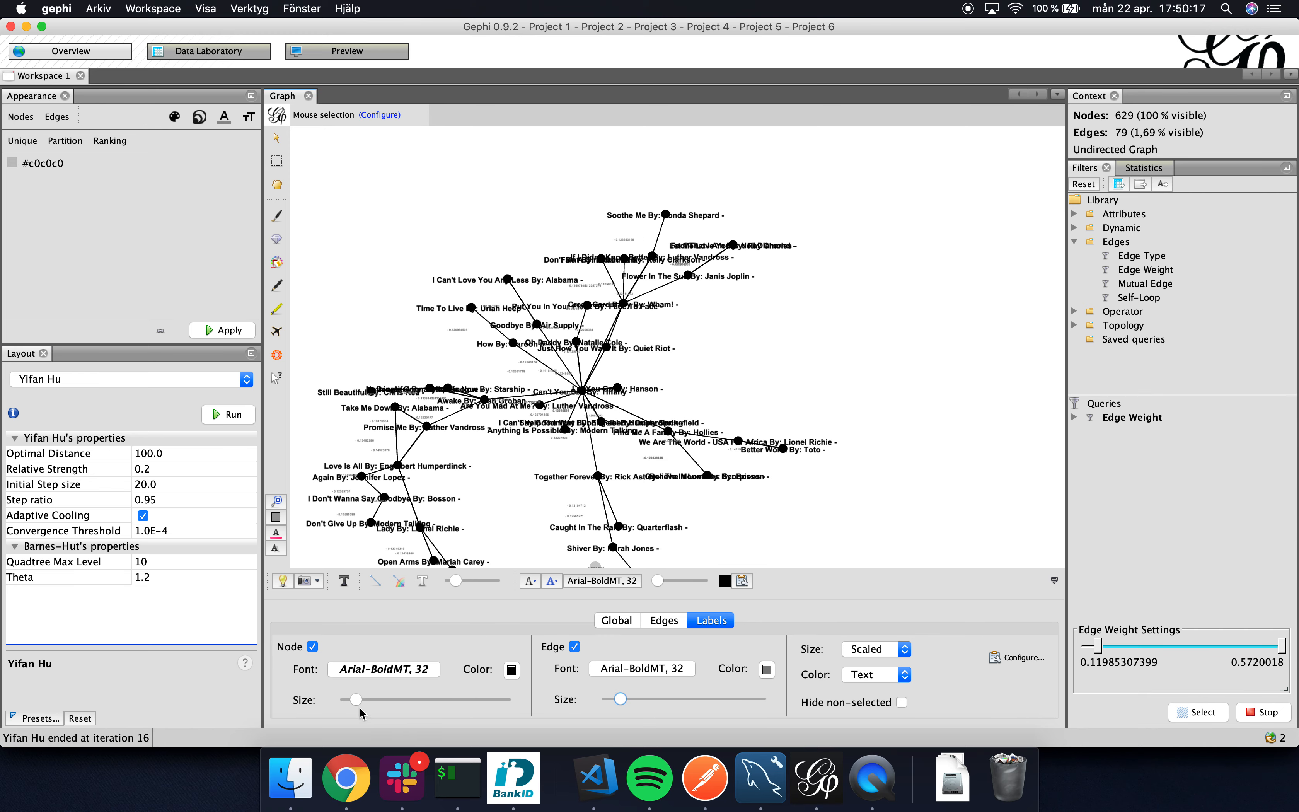
left_click_drag(356, 699, 344, 700)
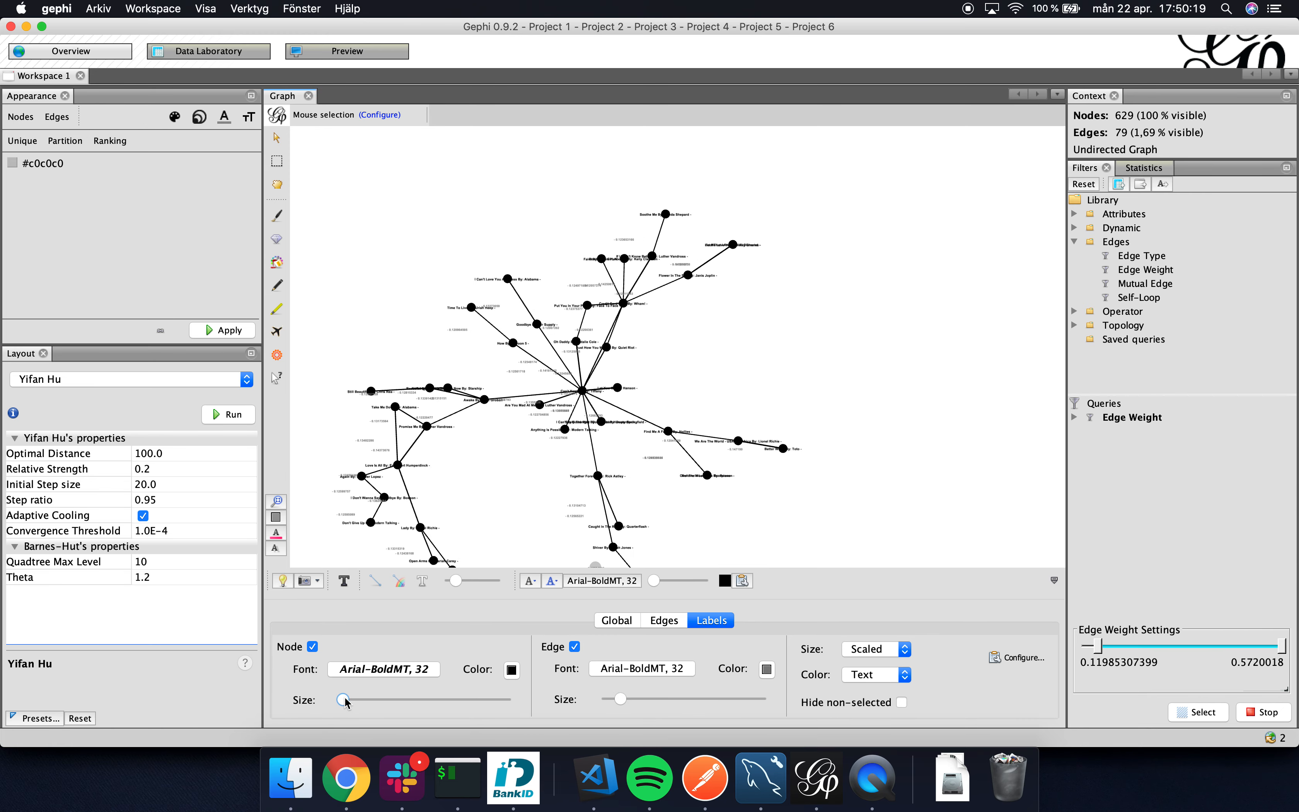
scroll(453, 506, "down", 5)
scroll(453, 505, "up", 6)
scroll(454, 506, "down", 1)
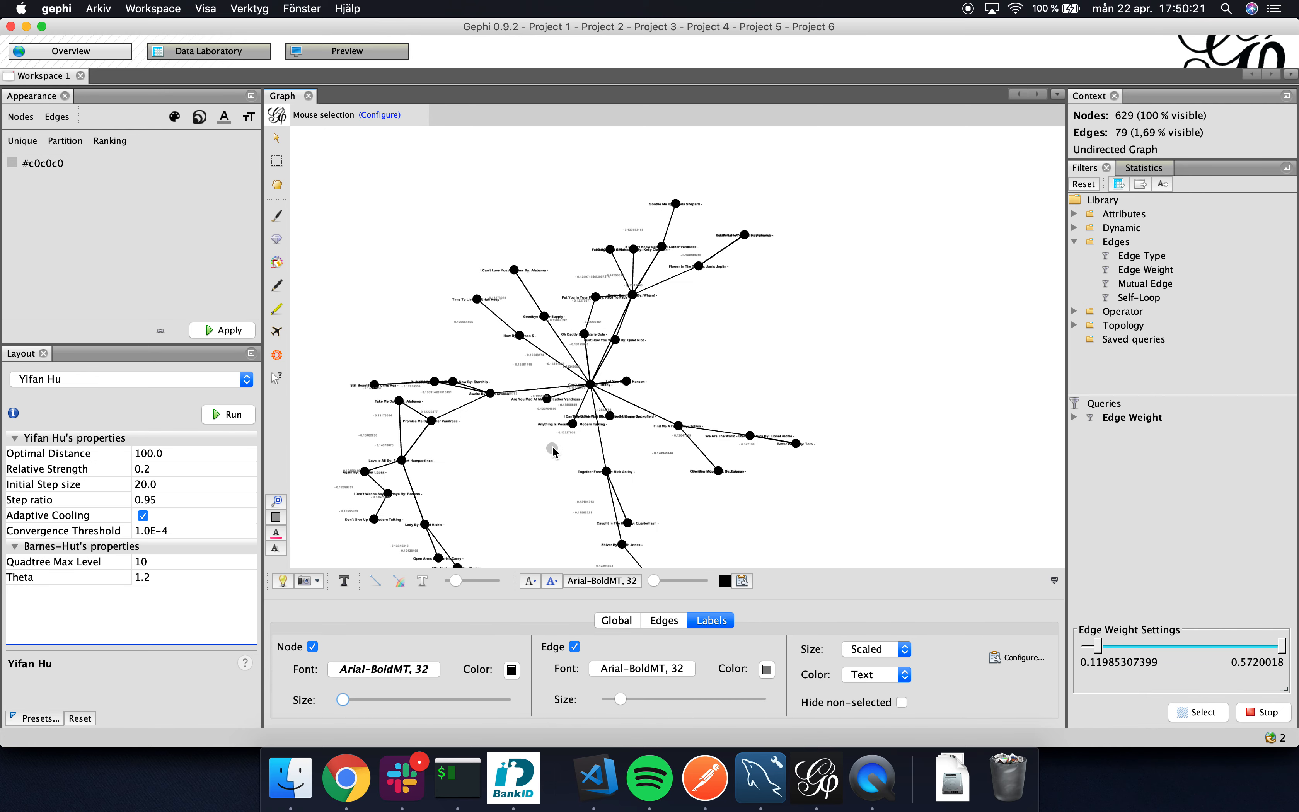
left_click_drag(552, 446, 581, 170)
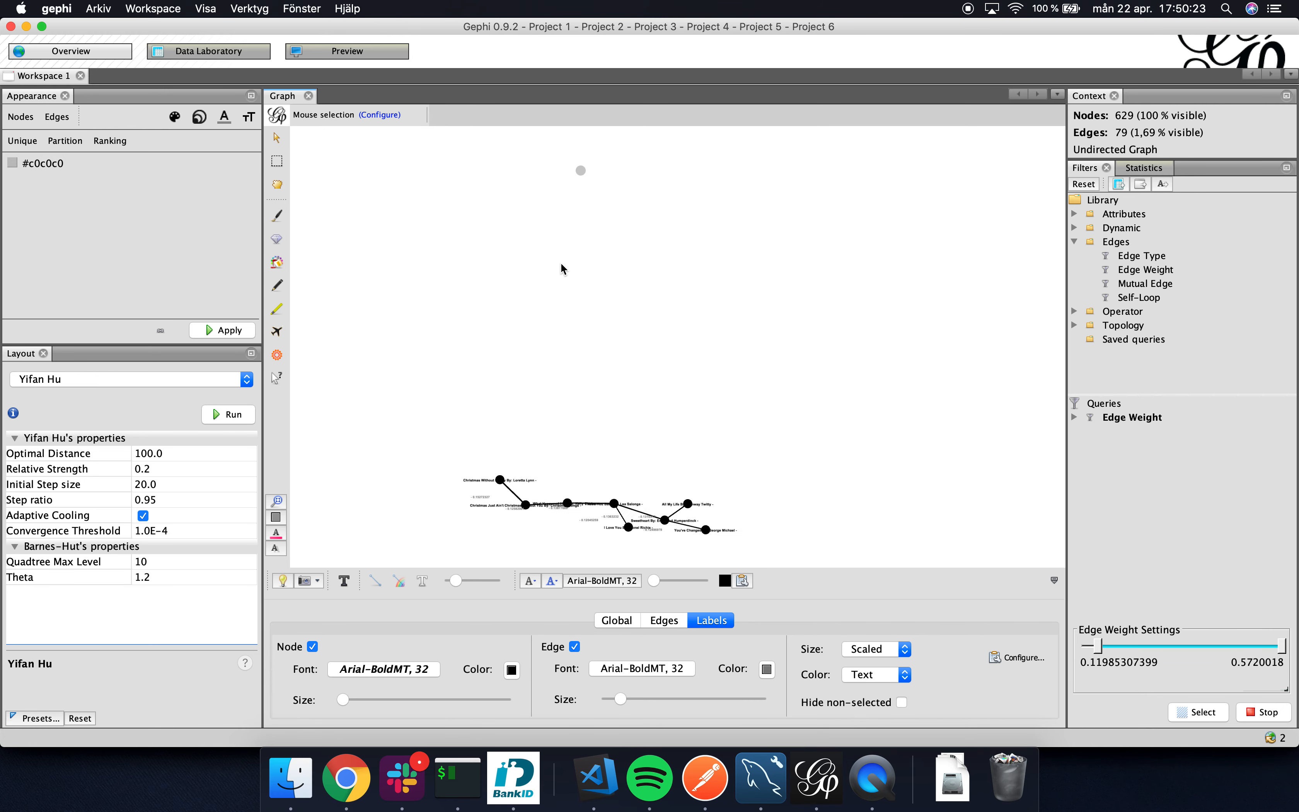
Examine the small separate component of Christmas and love songs, including the edge between "I Need You Back" and "I Love You".
scroll(569, 314, "up", 3)
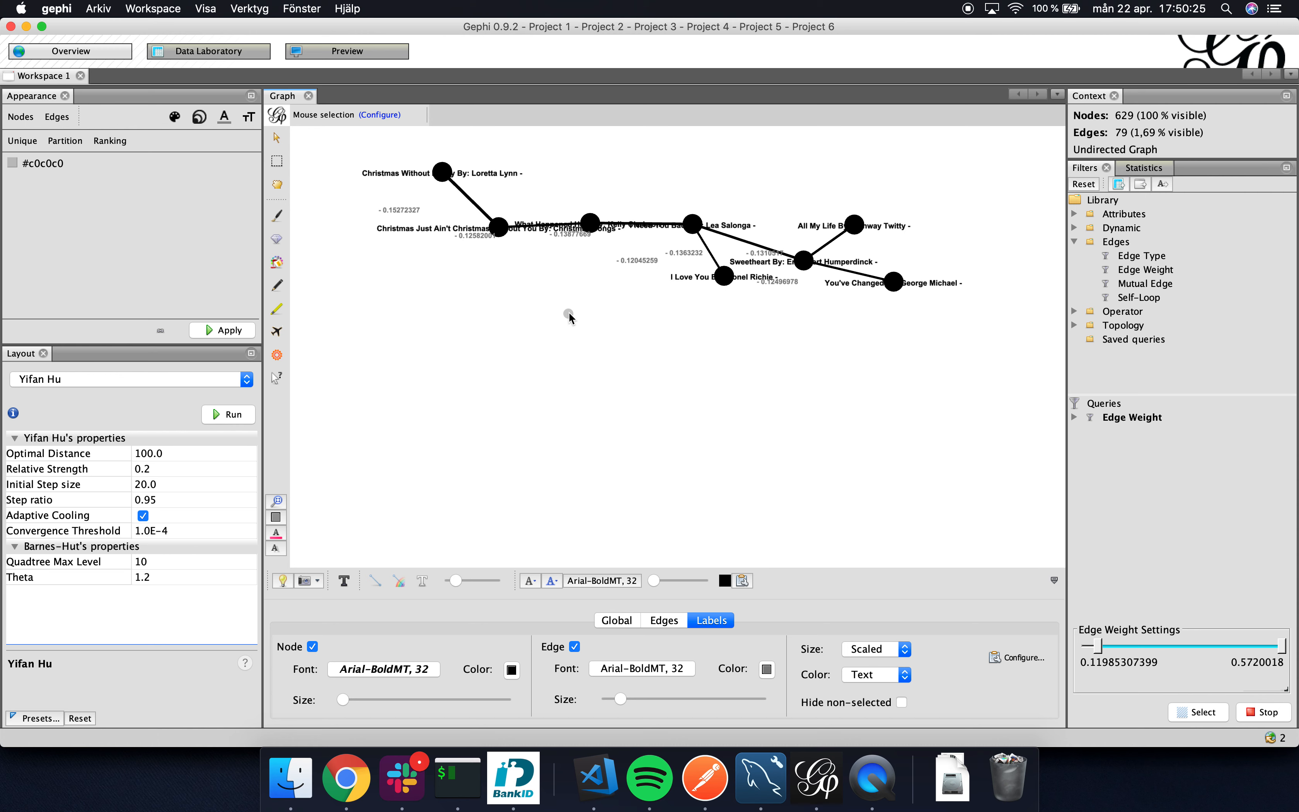
scroll(569, 316, "up", 1)
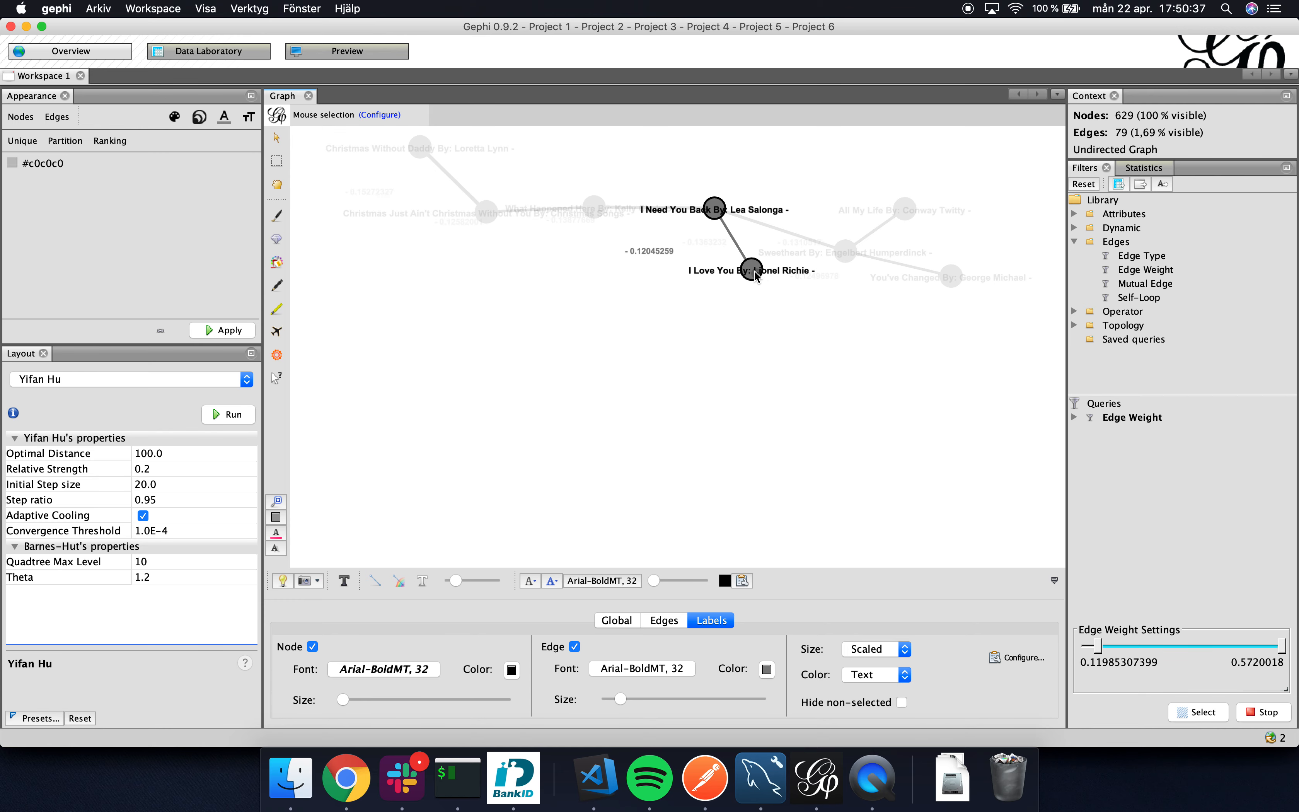
scroll(650, 377, "down", 5)
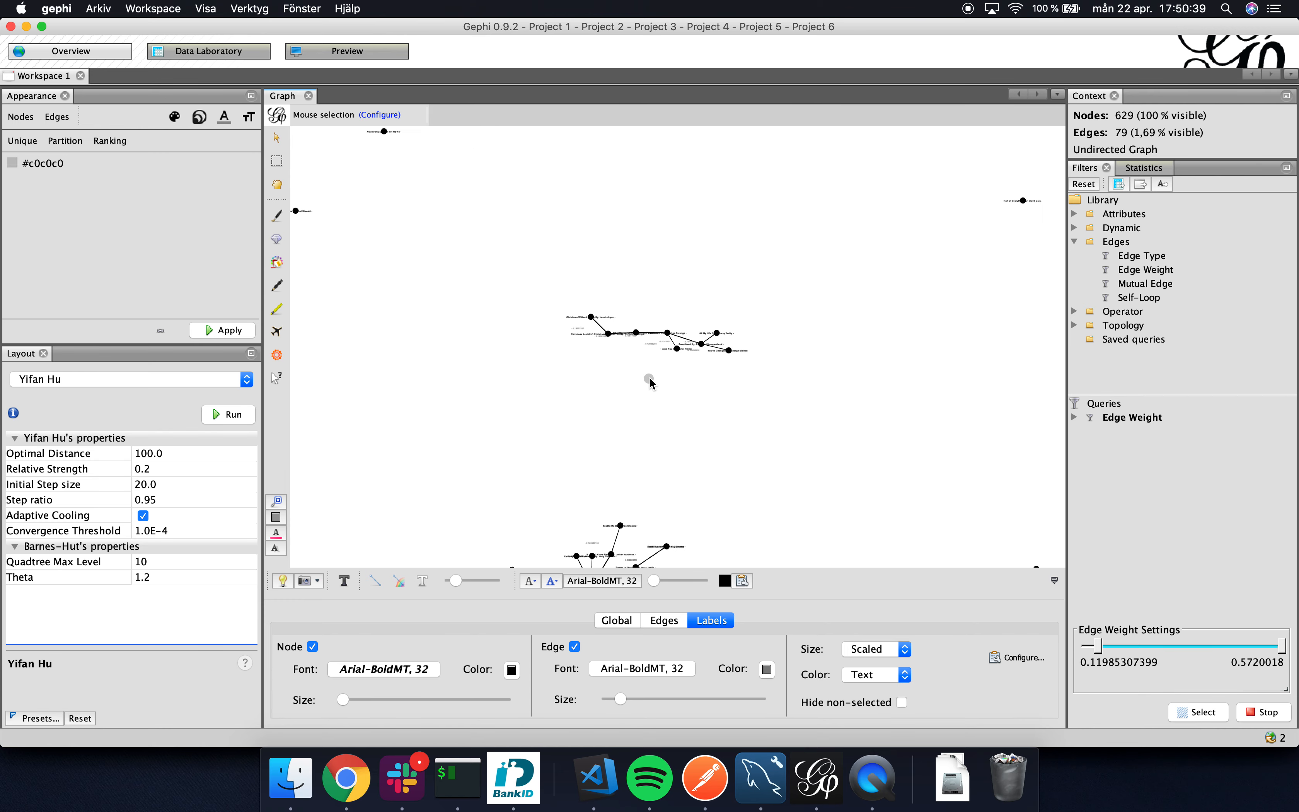
Examine the lower branches of the main cluster and the songs connected to "Love Is All".
scroll(650, 379, "down", 7)
scroll(631, 430, "up", 7)
scroll(630, 430, "up", 2)
scroll(637, 381, "up", 5)
scroll(679, 377, "up", 3)
scroll(679, 377, "down", 2)
scroll(827, 423, "up", 1)
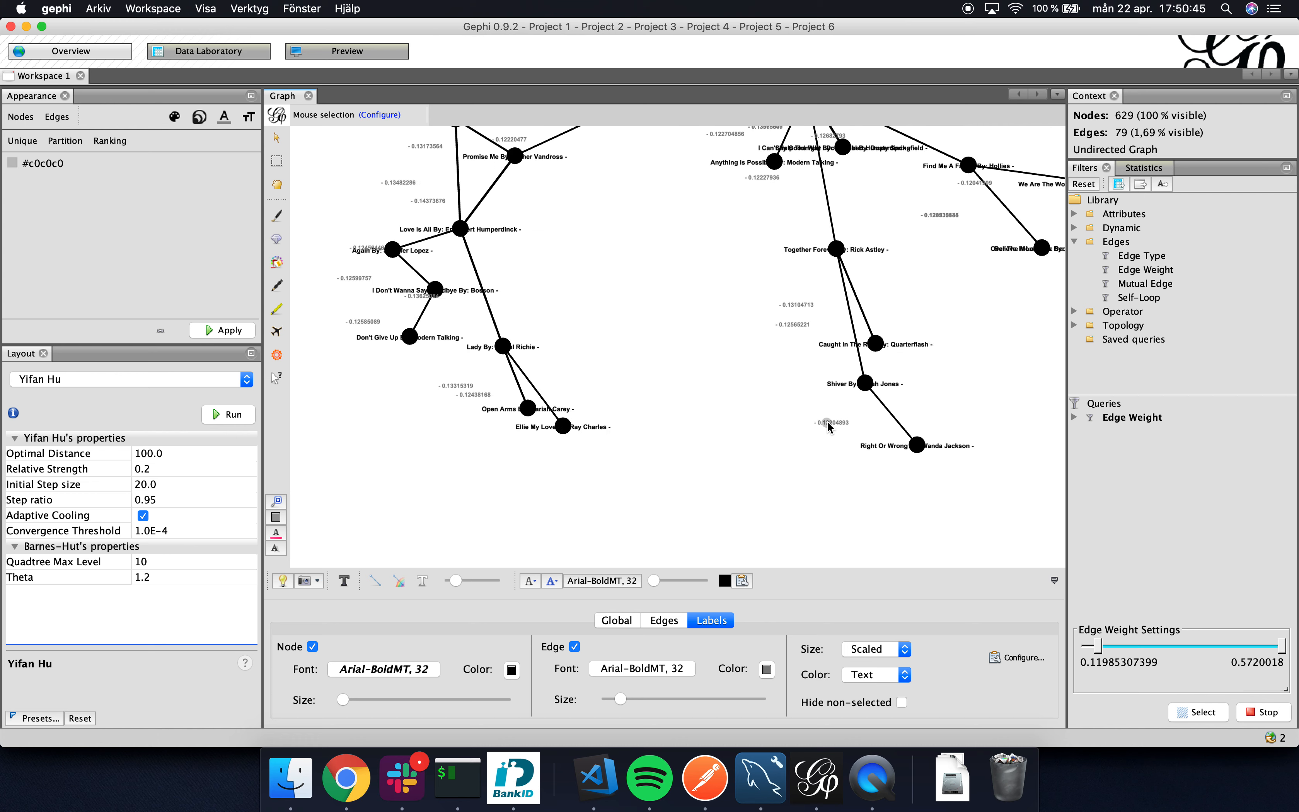
scroll(830, 426, "down", 1)
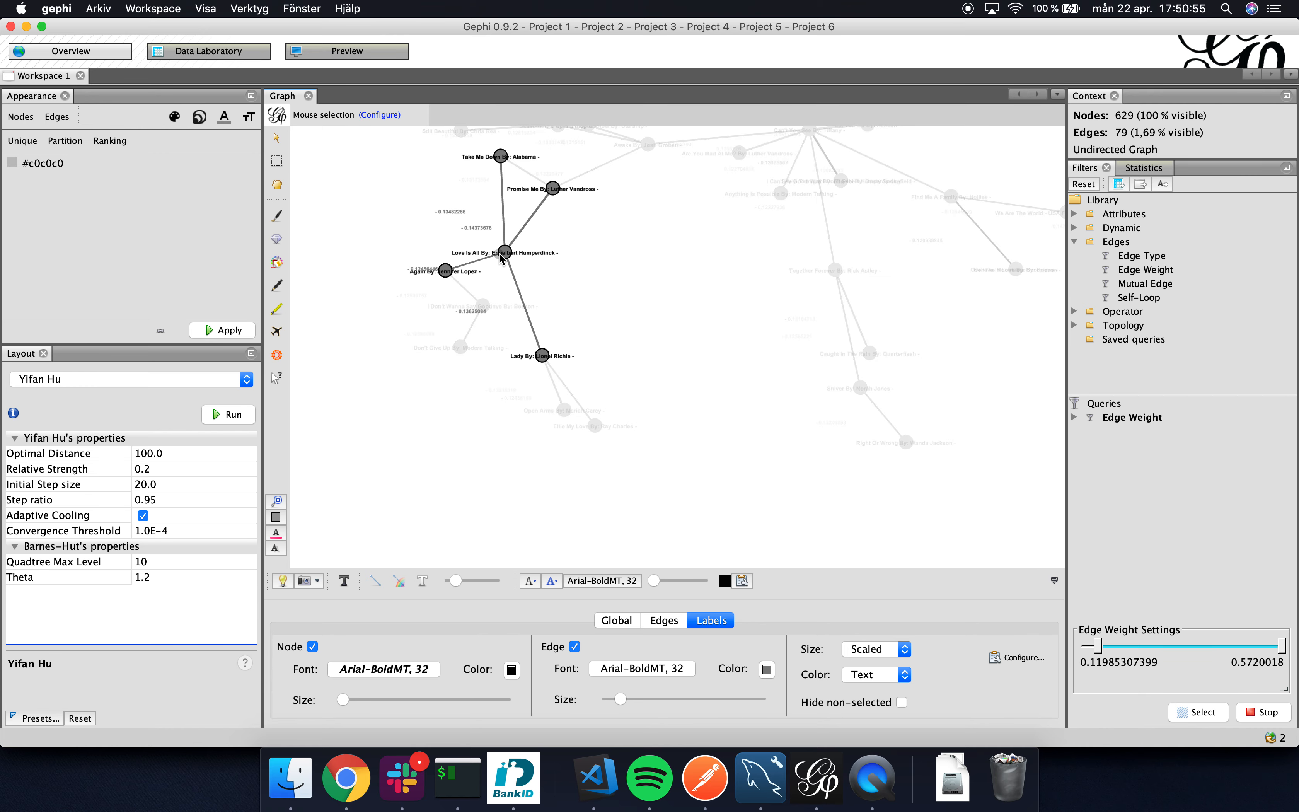
scroll(499, 253, "up", 3)
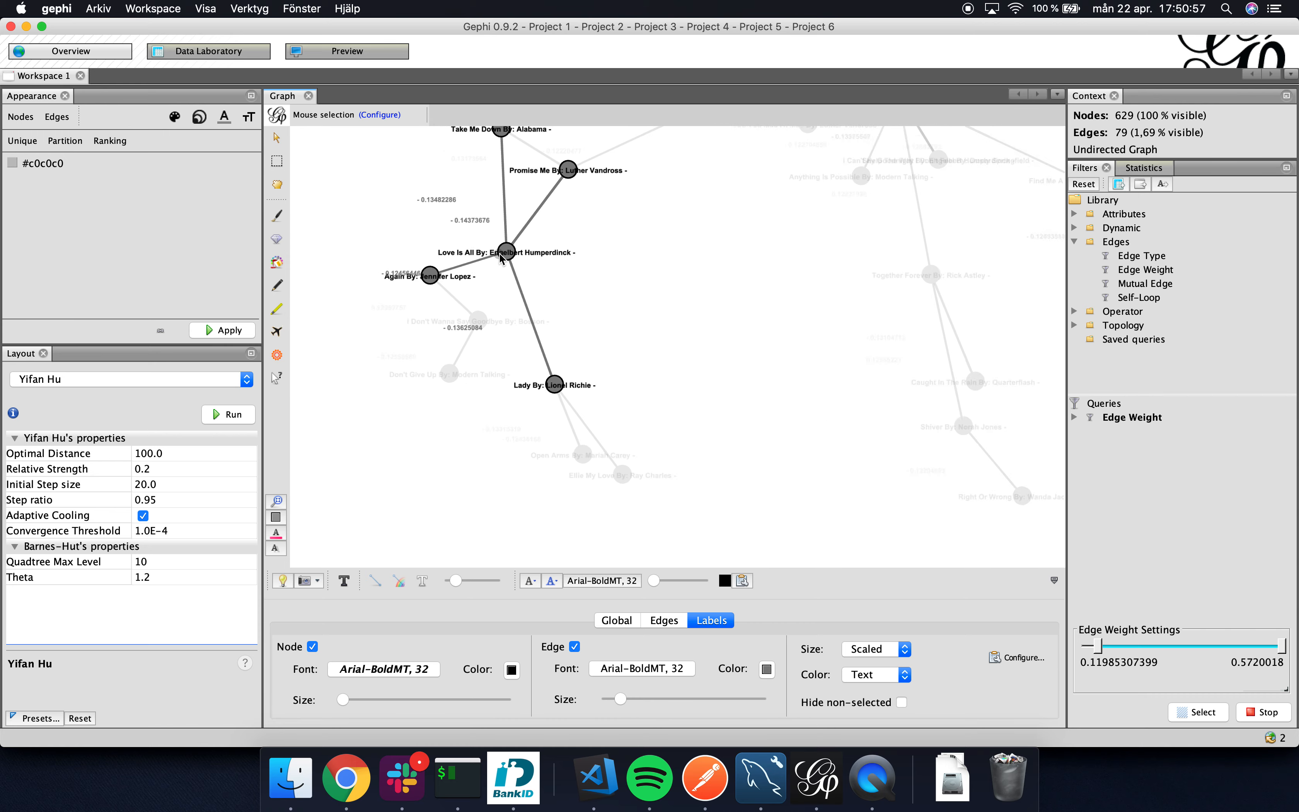
scroll(473, 220, "down", 3)
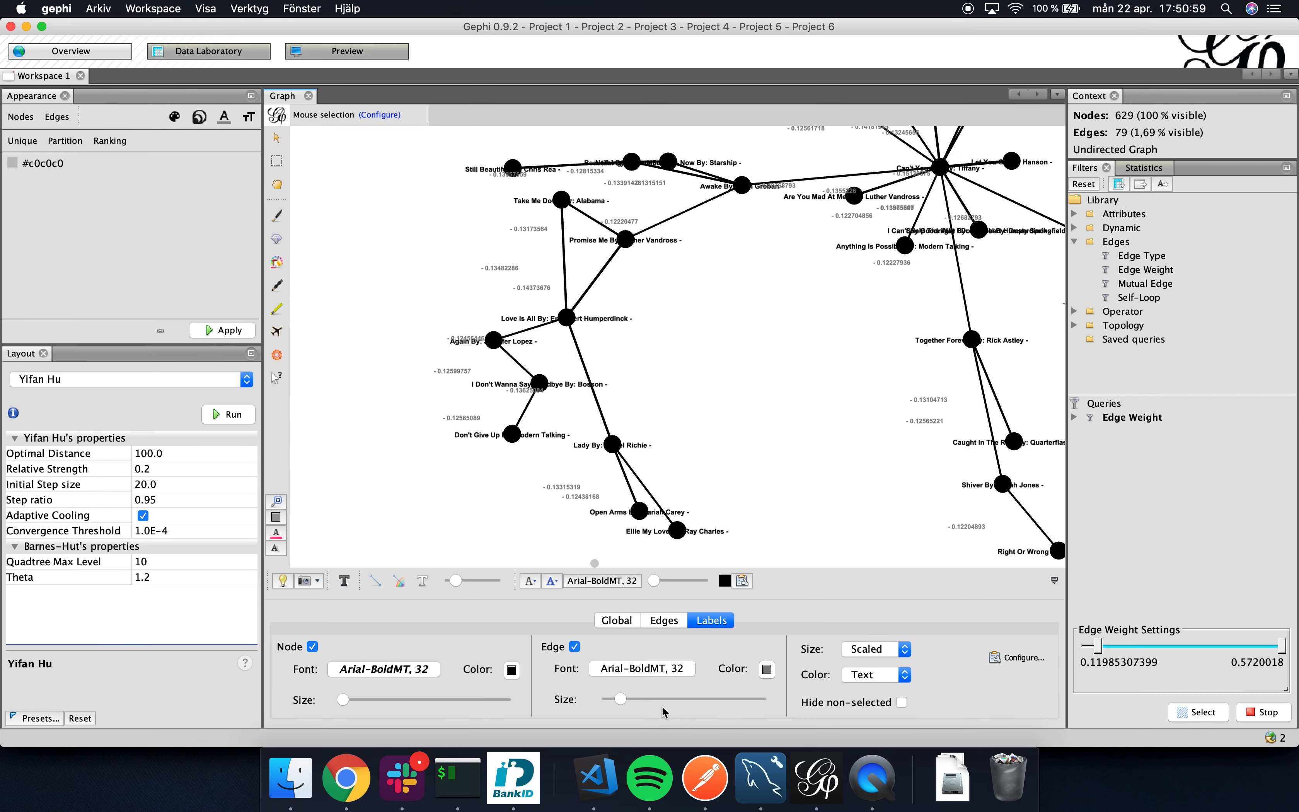
Switch to Visual Studio Code and review the edge export code in graph.py and the similarity calculation in similarity.py.
left_click(596, 777)
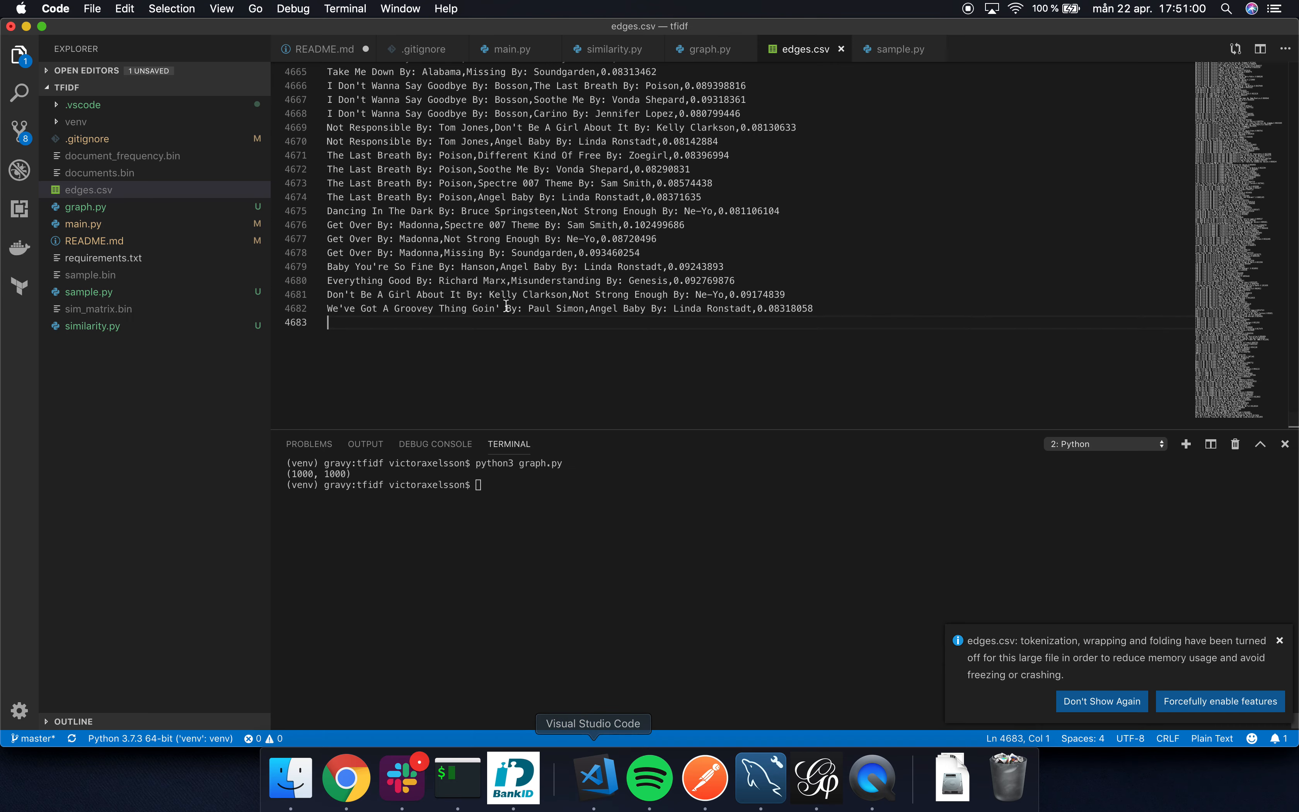
left_click(126, 209)
left_click(592, 179)
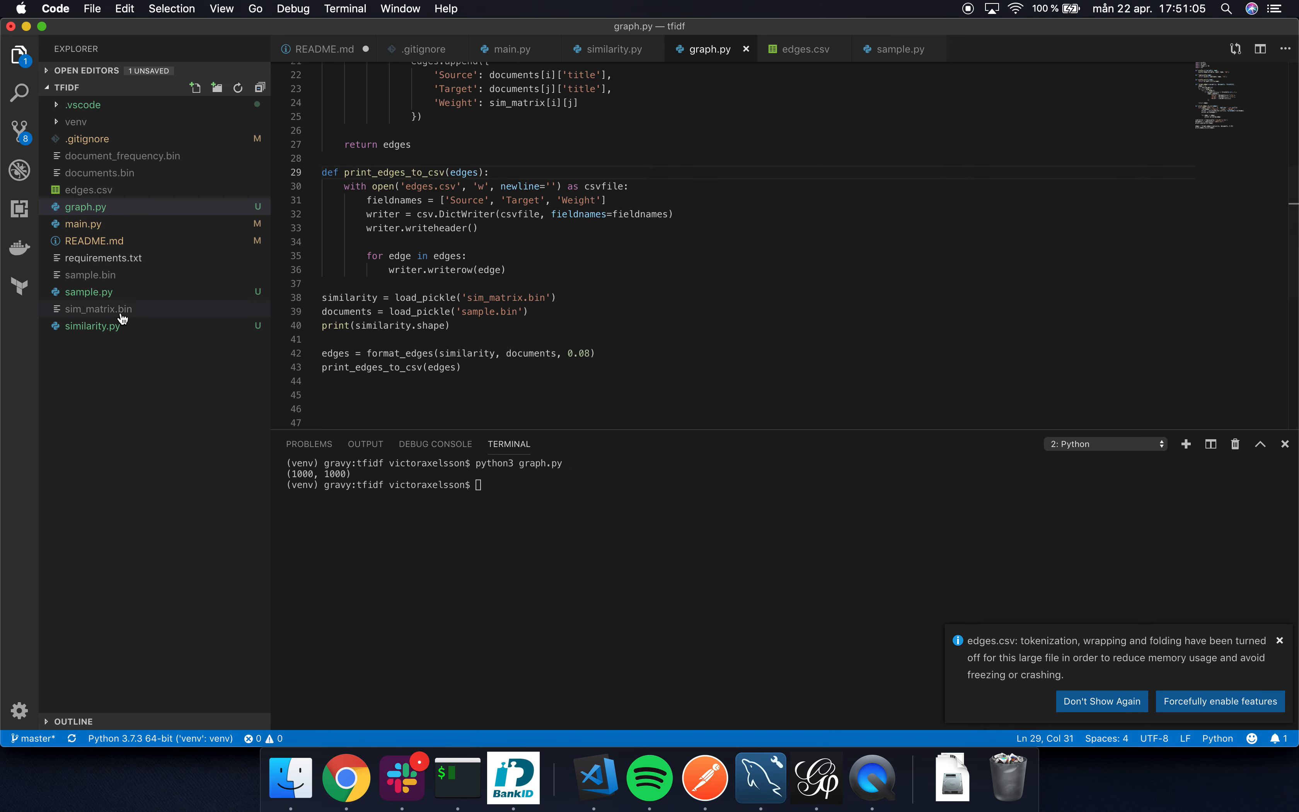
left_click(122, 328)
left_click(740, 268)
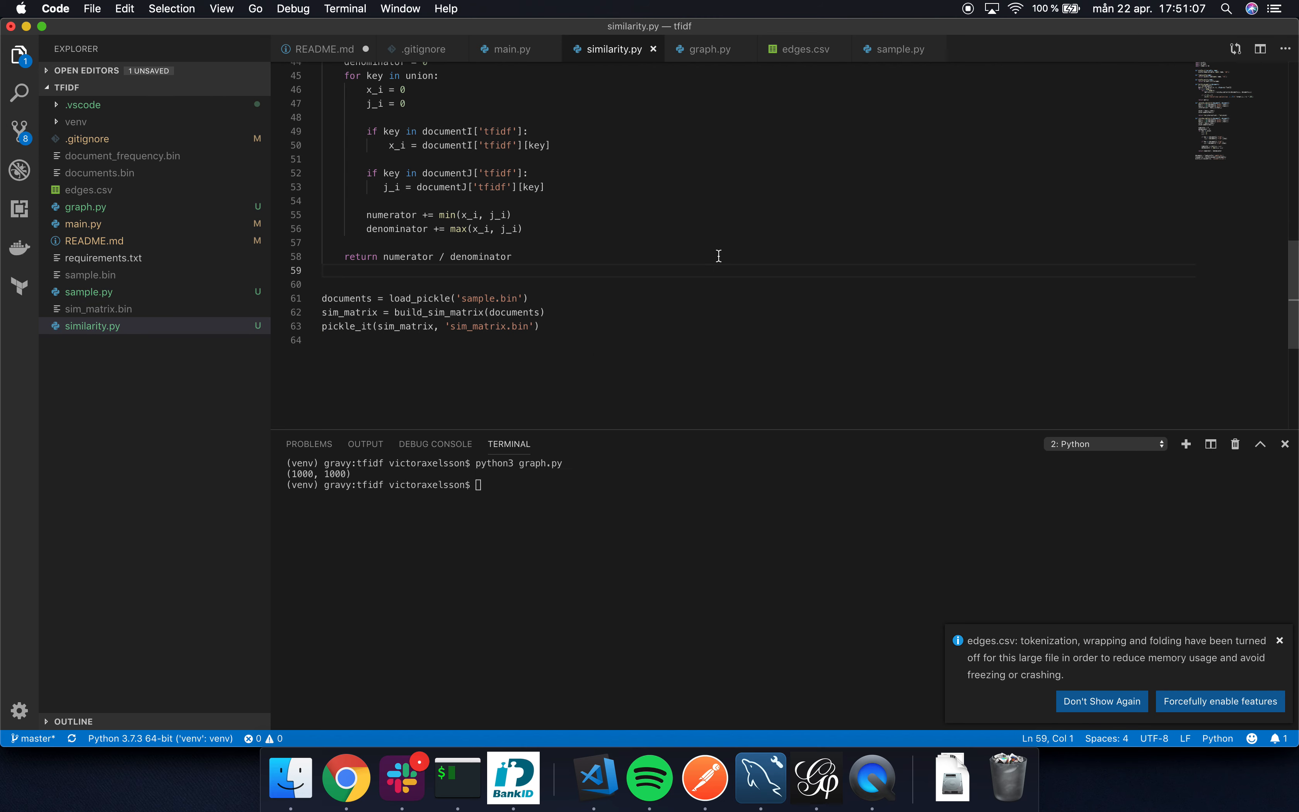
left_click(692, 234)
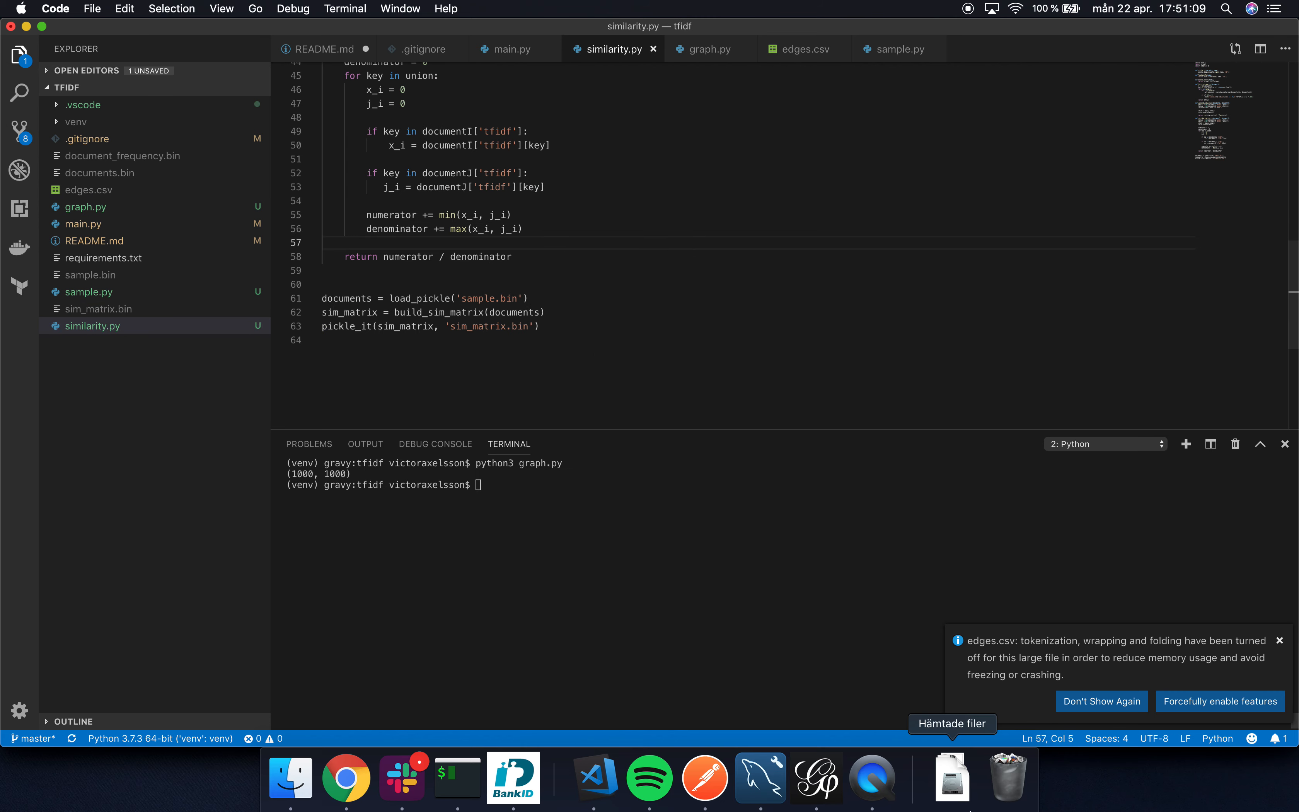
Switch back to Gephi and examine the branch running from "Still Beautiful" through "Beautiful" to "Awake".
left_click(842, 788)
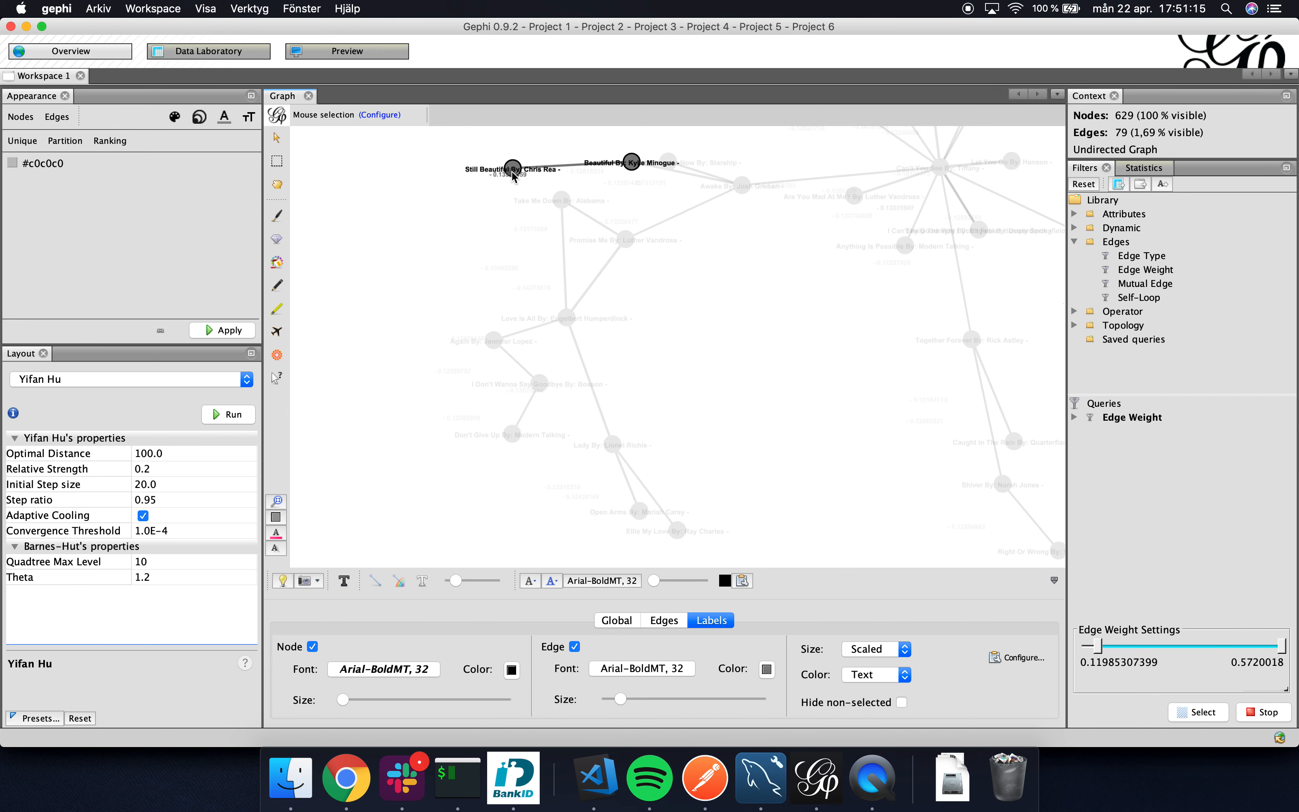
scroll(542, 191, "up", 5)
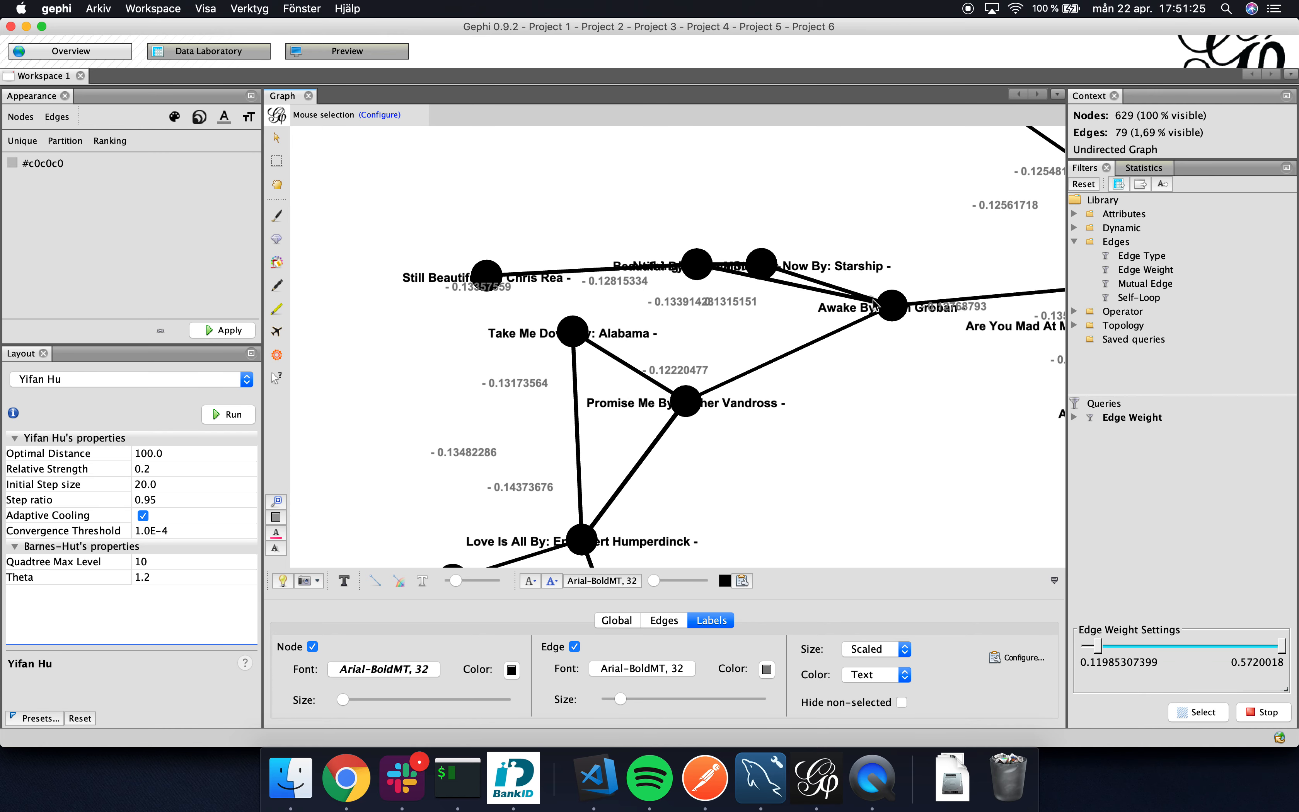
scroll(875, 327, "down", 5)
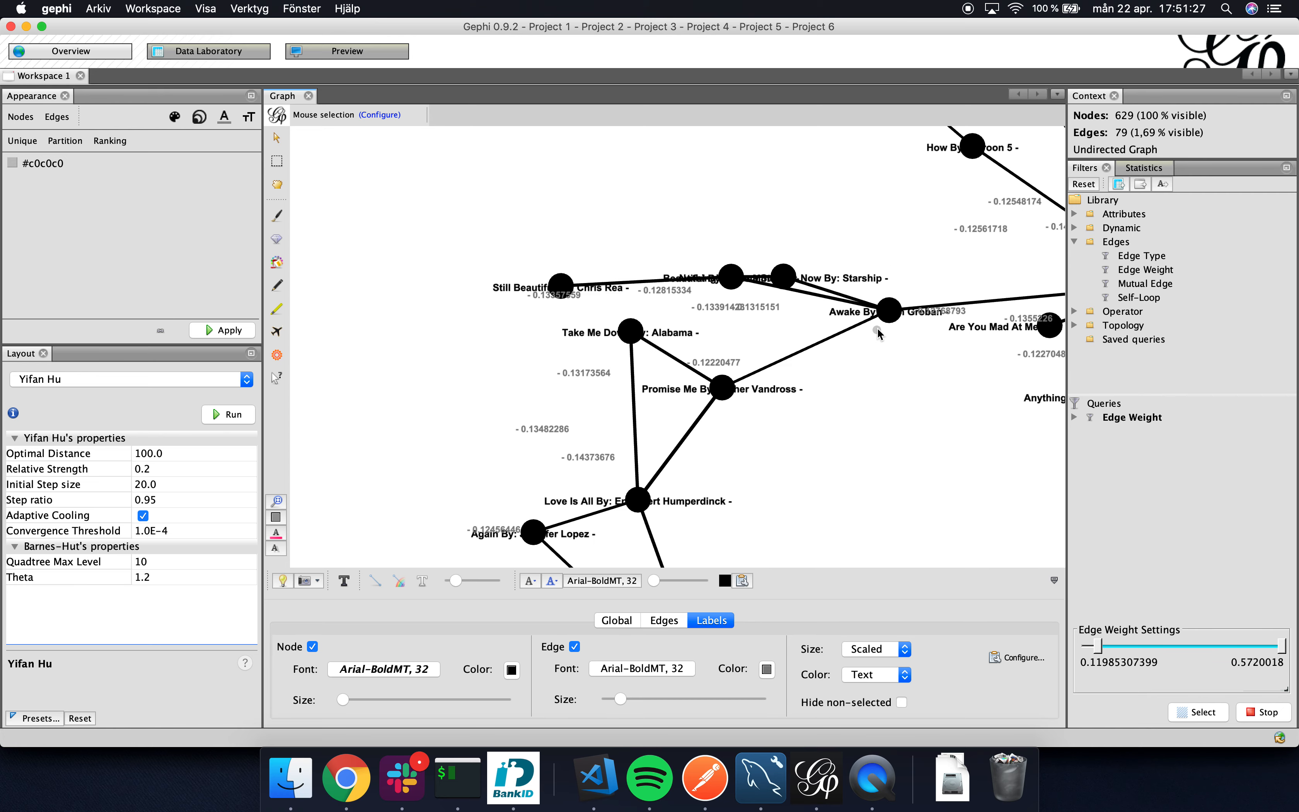
left_click_drag(876, 329, 805, 336)
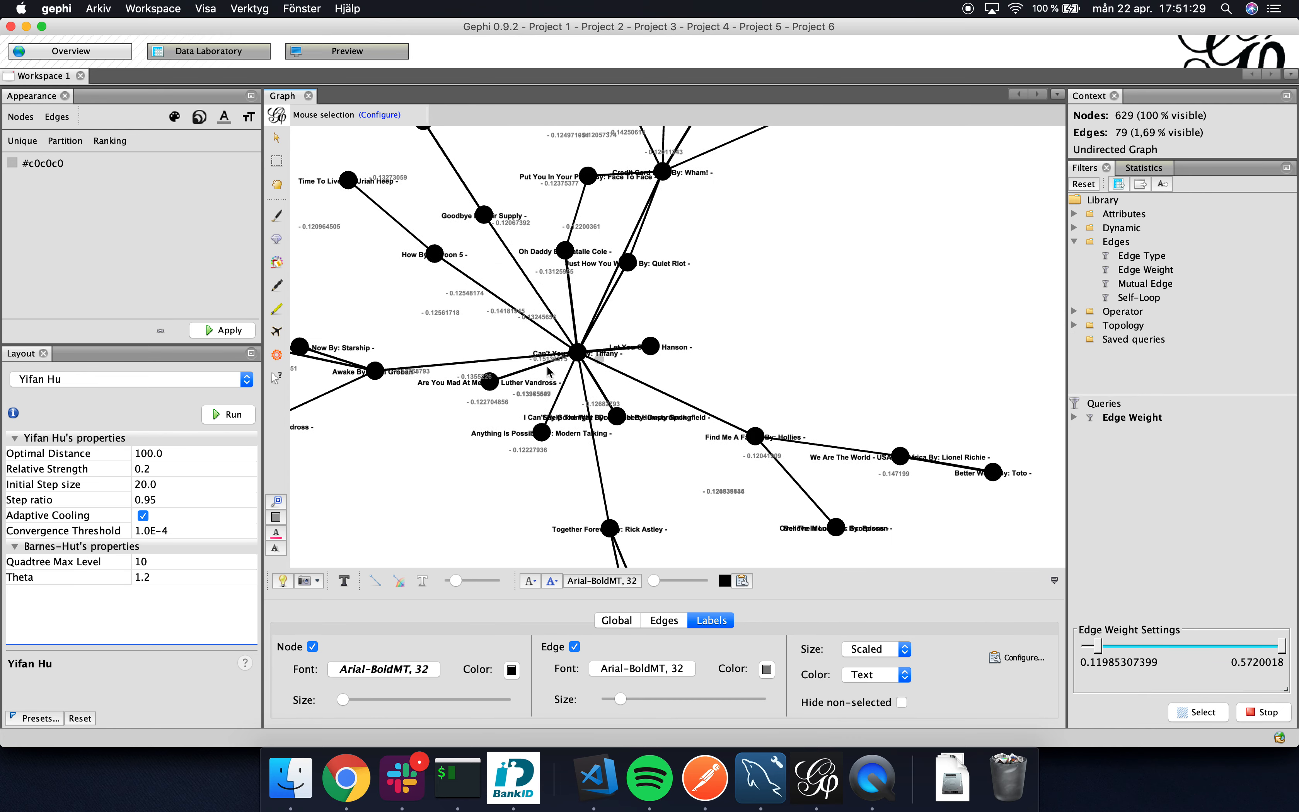
Examine the central song "Can't You See" with its directly connected songs and their edge weights.
scroll(580, 352, "up", 3)
scroll(581, 353, "up", 2)
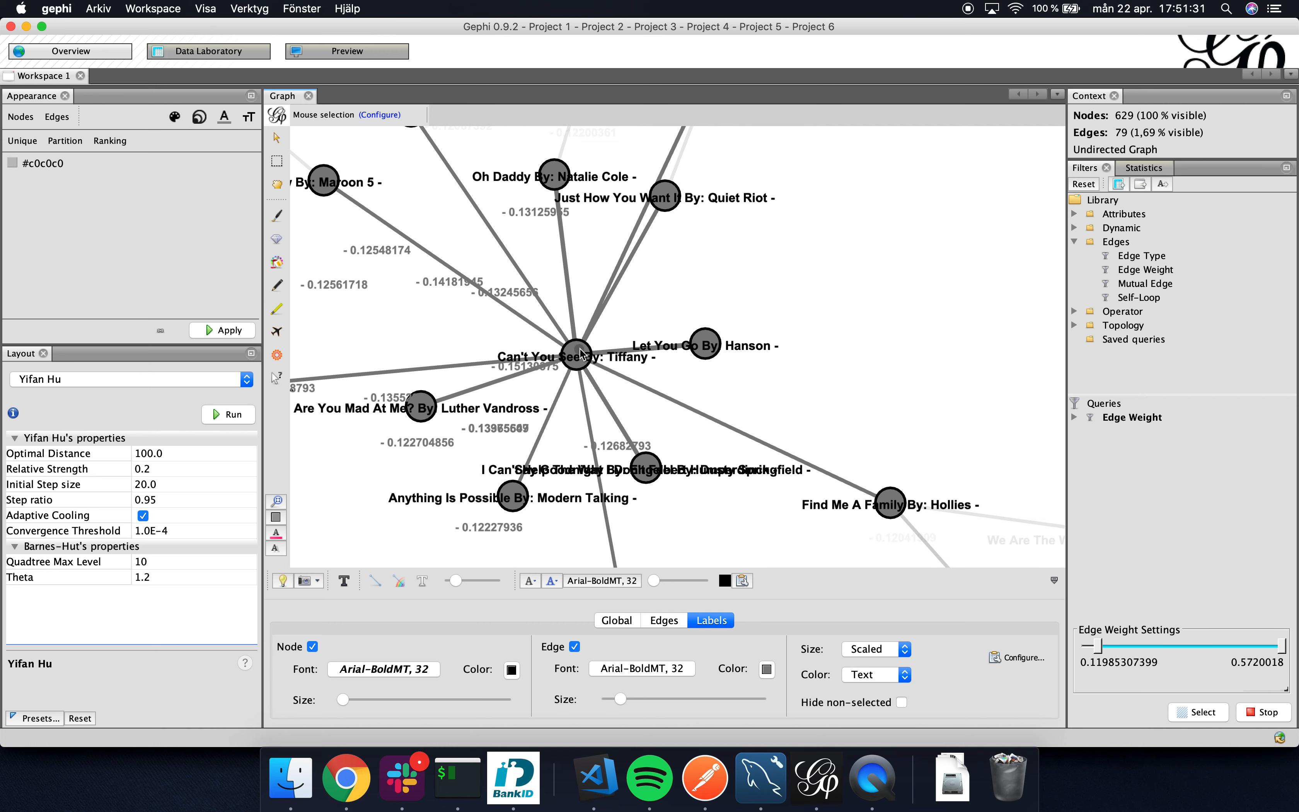
left_click_drag(574, 358, 592, 360)
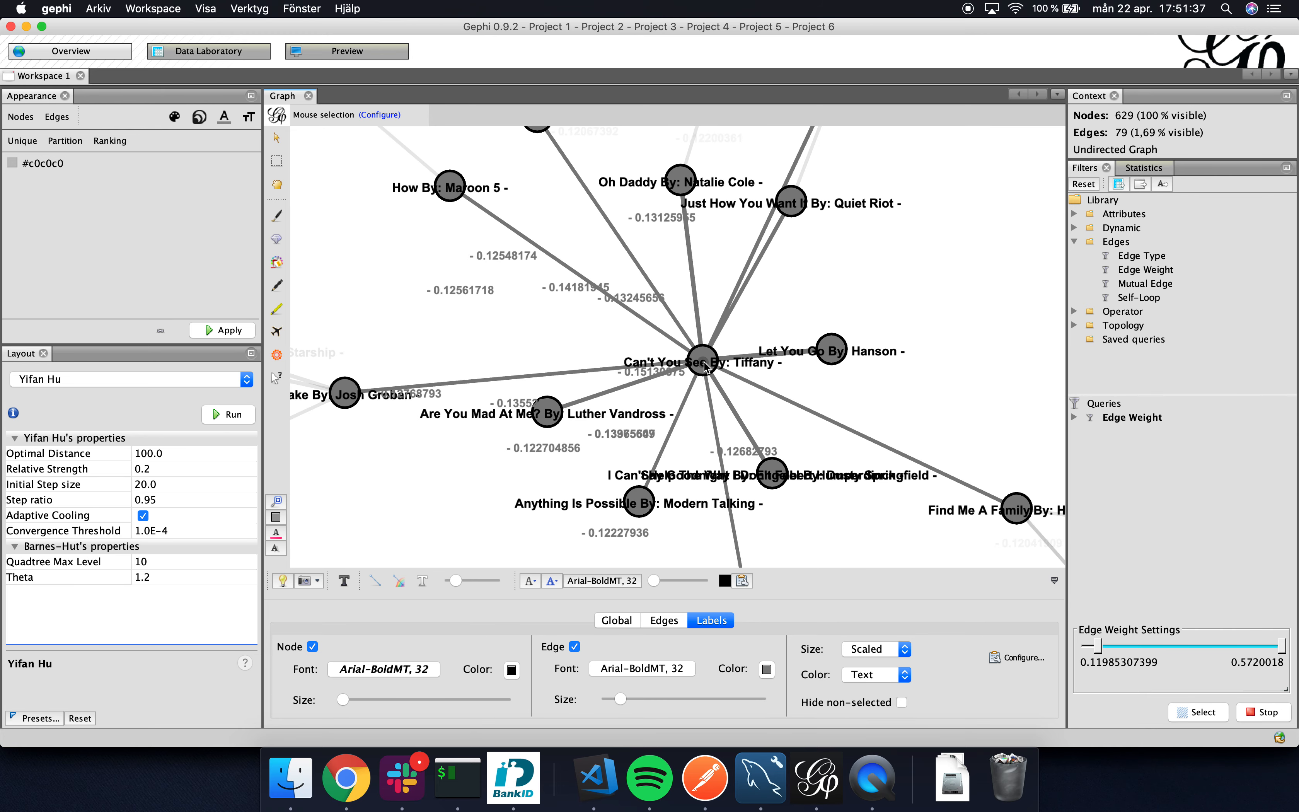
scroll(705, 367, "down", 2)
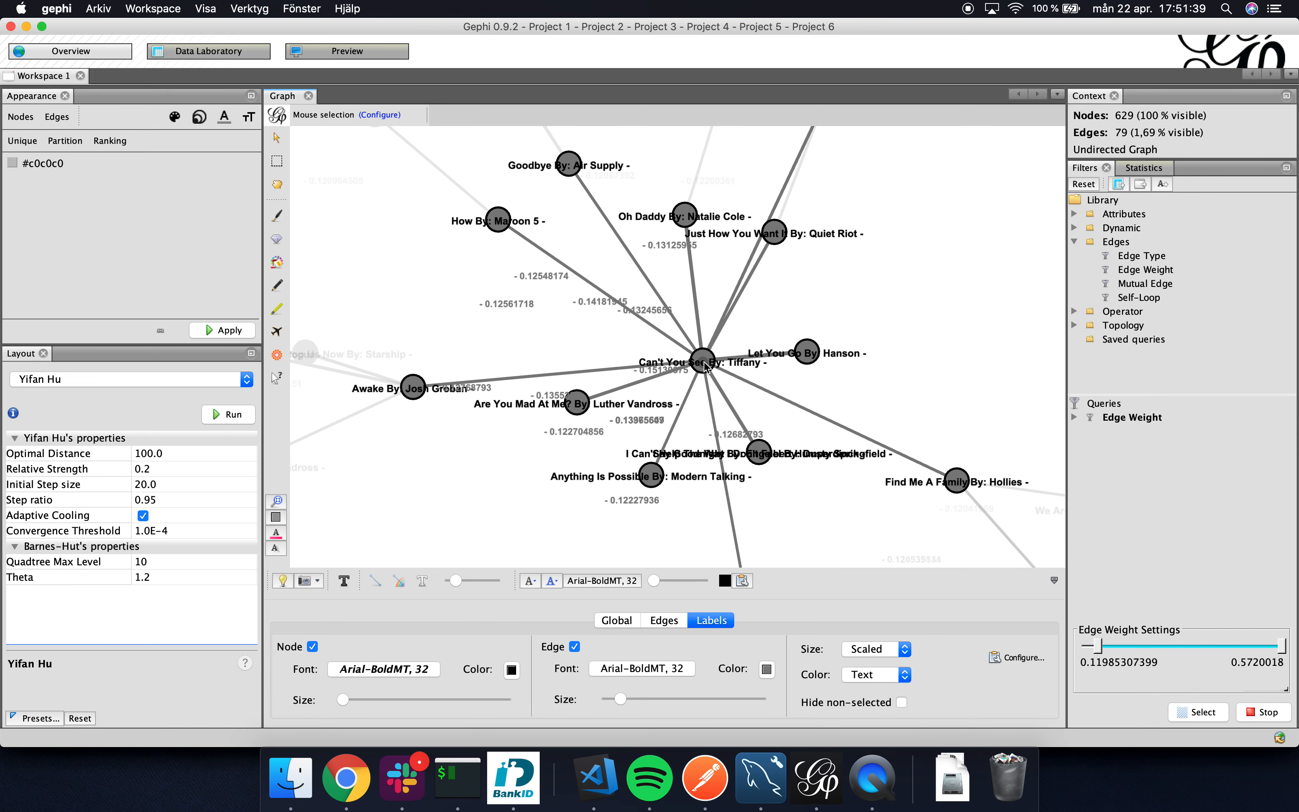
scroll(705, 367, "down", 2)
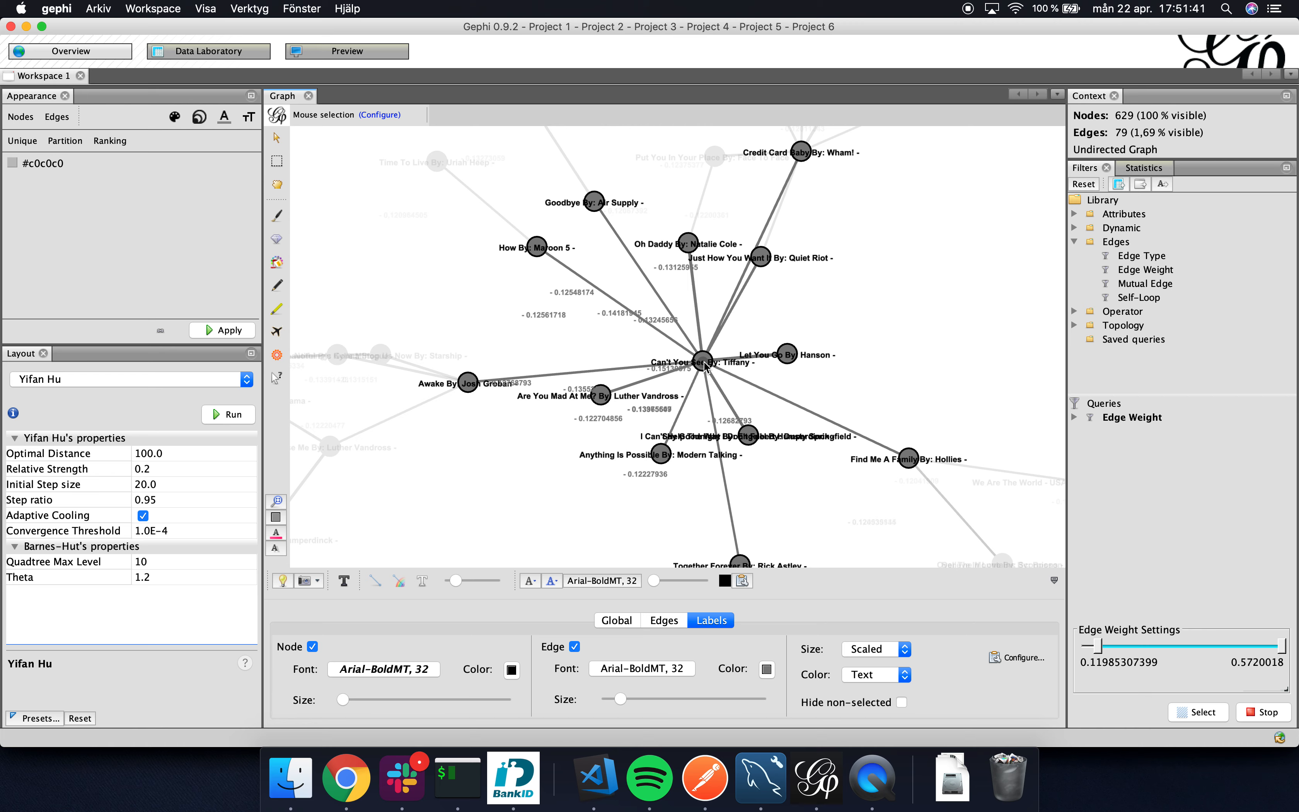
scroll(704, 367, "up", 1)
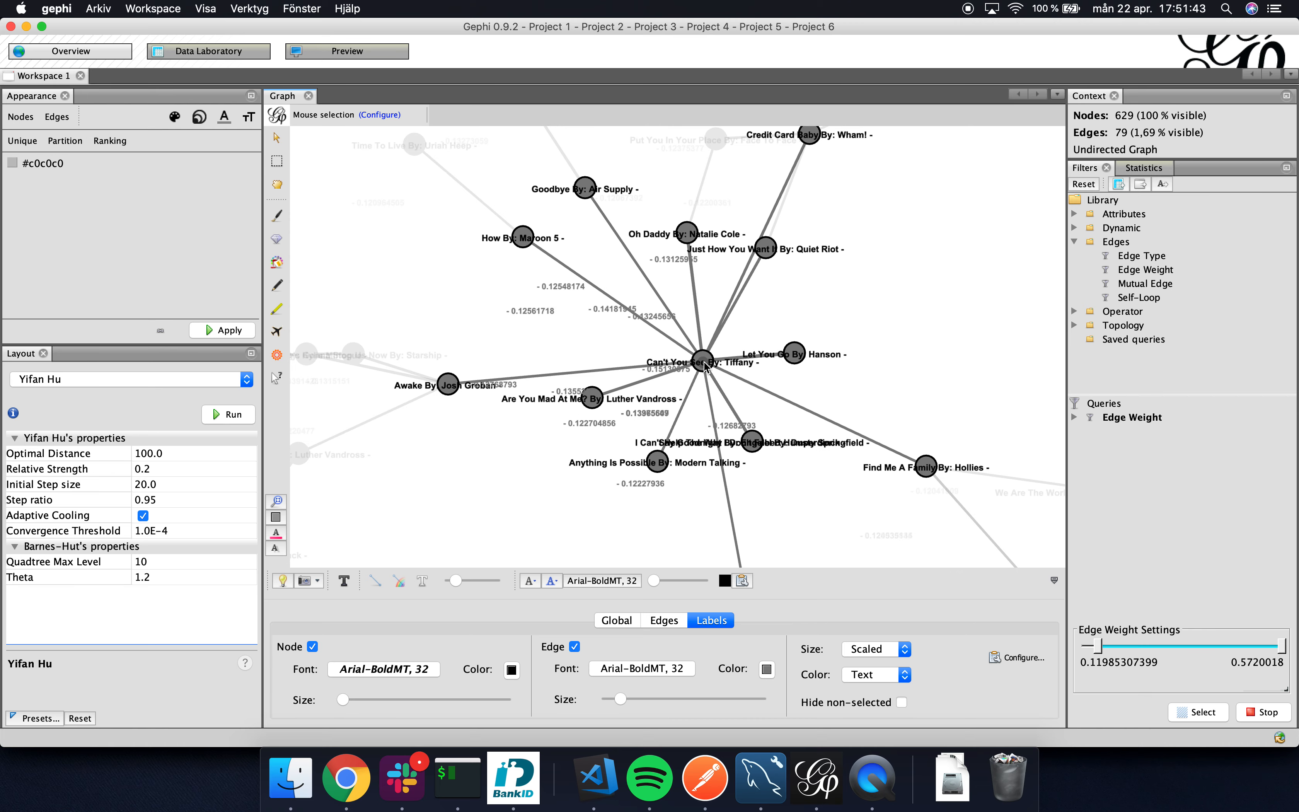
scroll(705, 367, "down", 3)
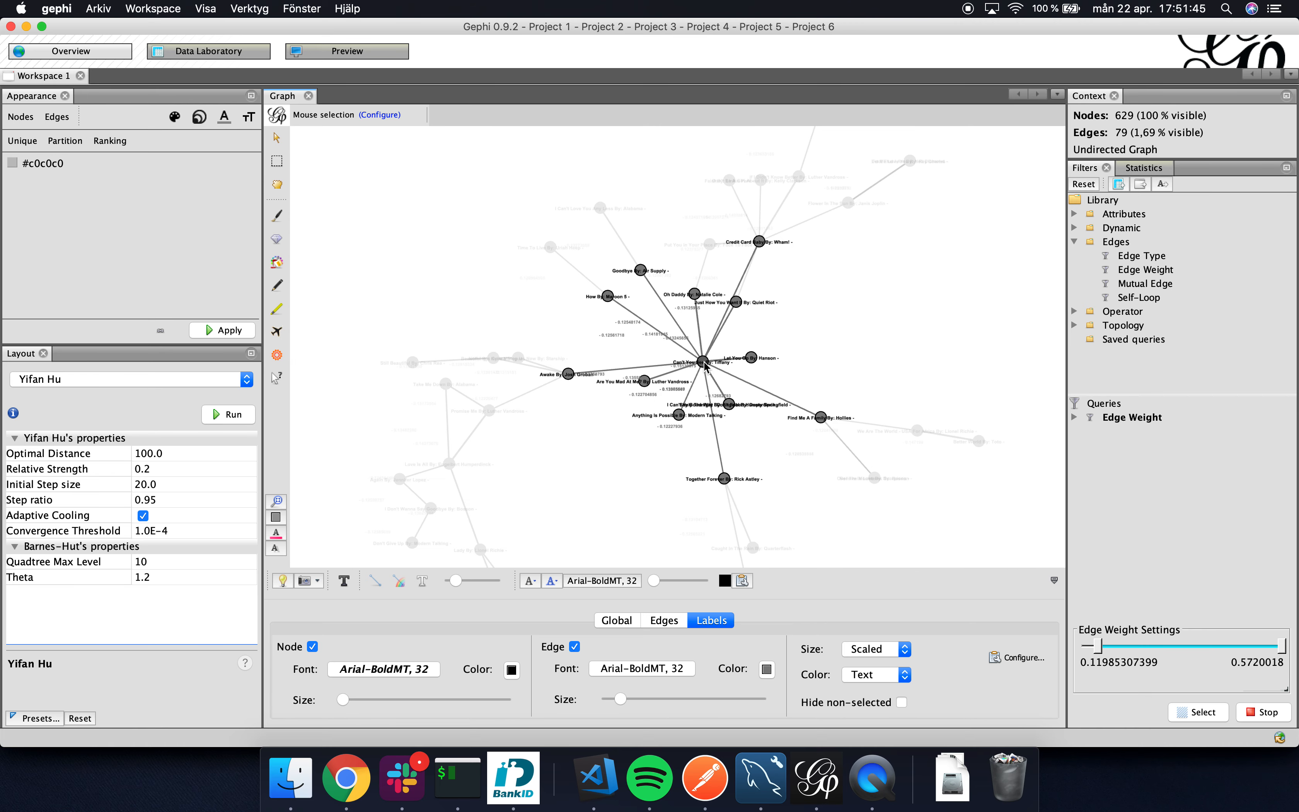
Examine the neighbours of "Credit Card Baby", following its branches to "Flower In The Sun" and "Soothe Me".
scroll(750, 264, "up", 3)
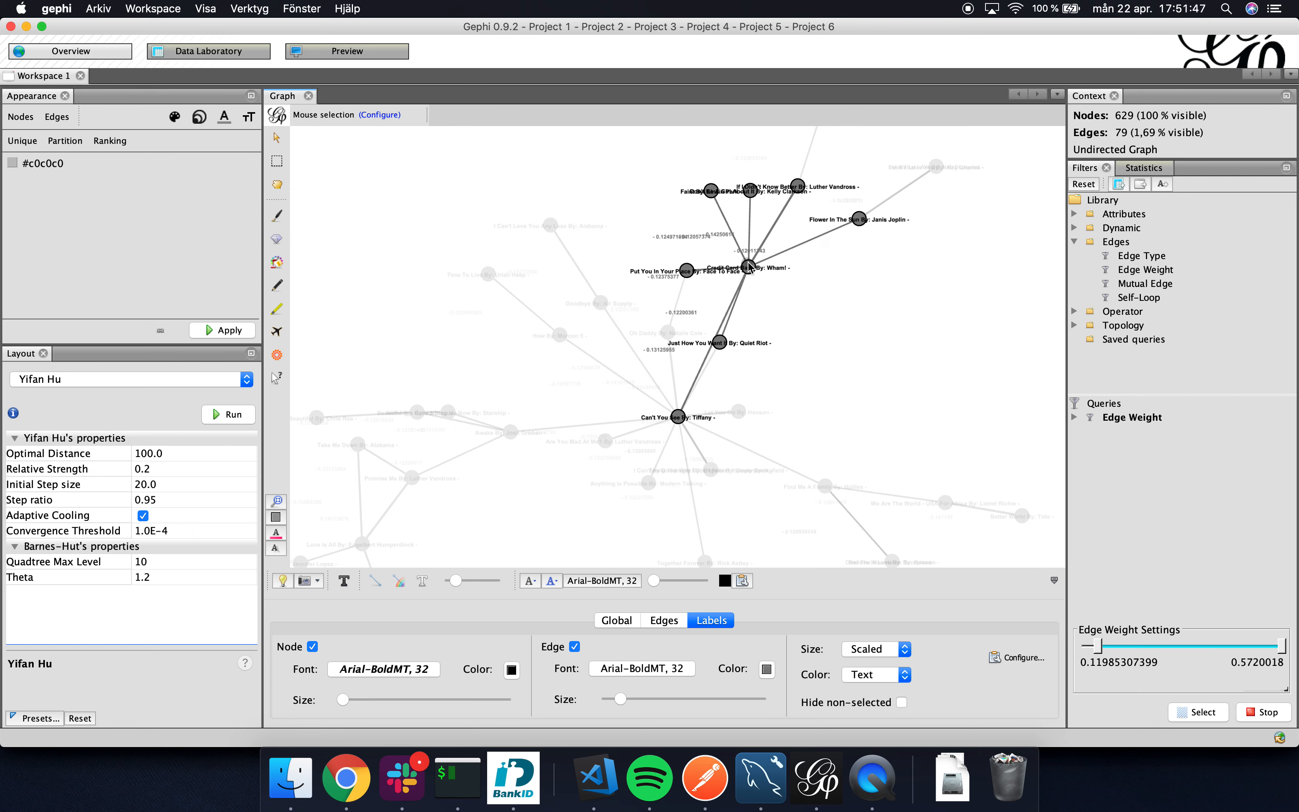
left_click_drag(761, 148, 744, 281)
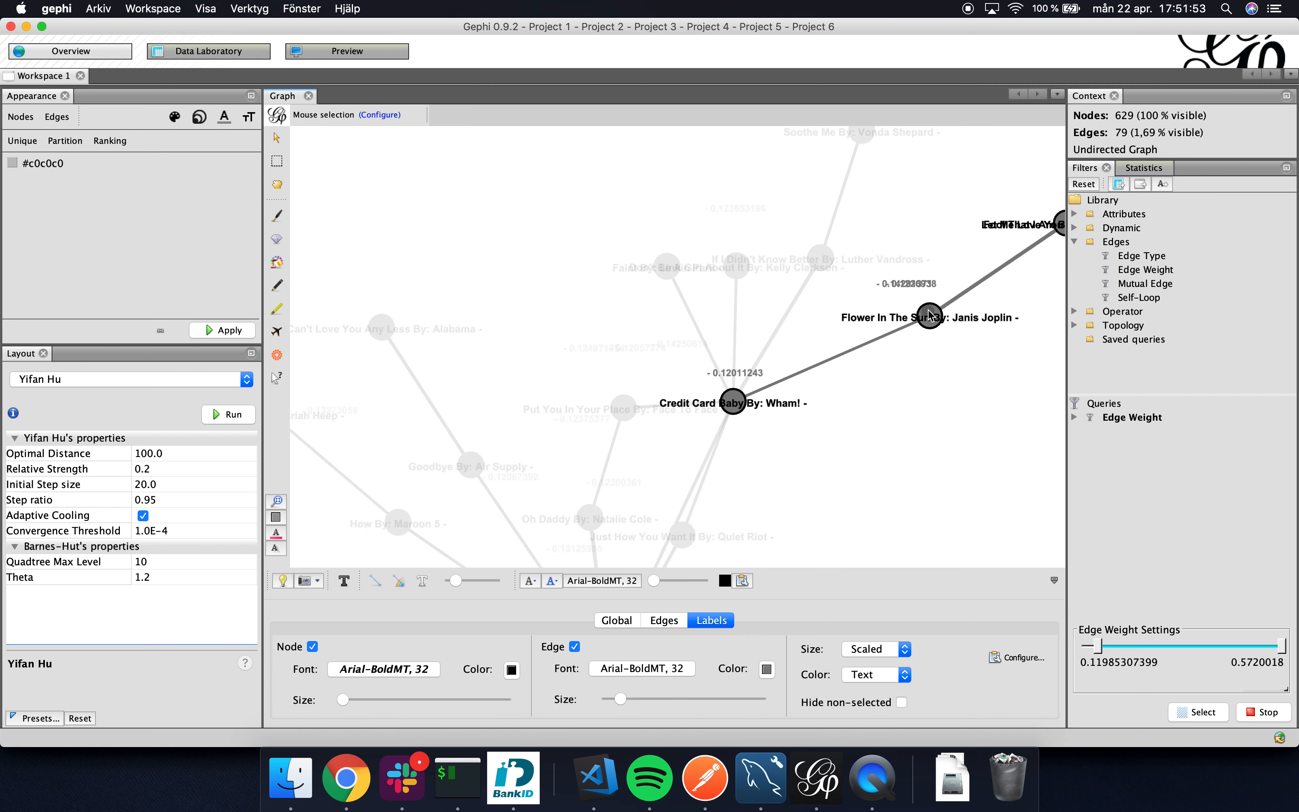
left_click_drag(929, 311, 866, 324)
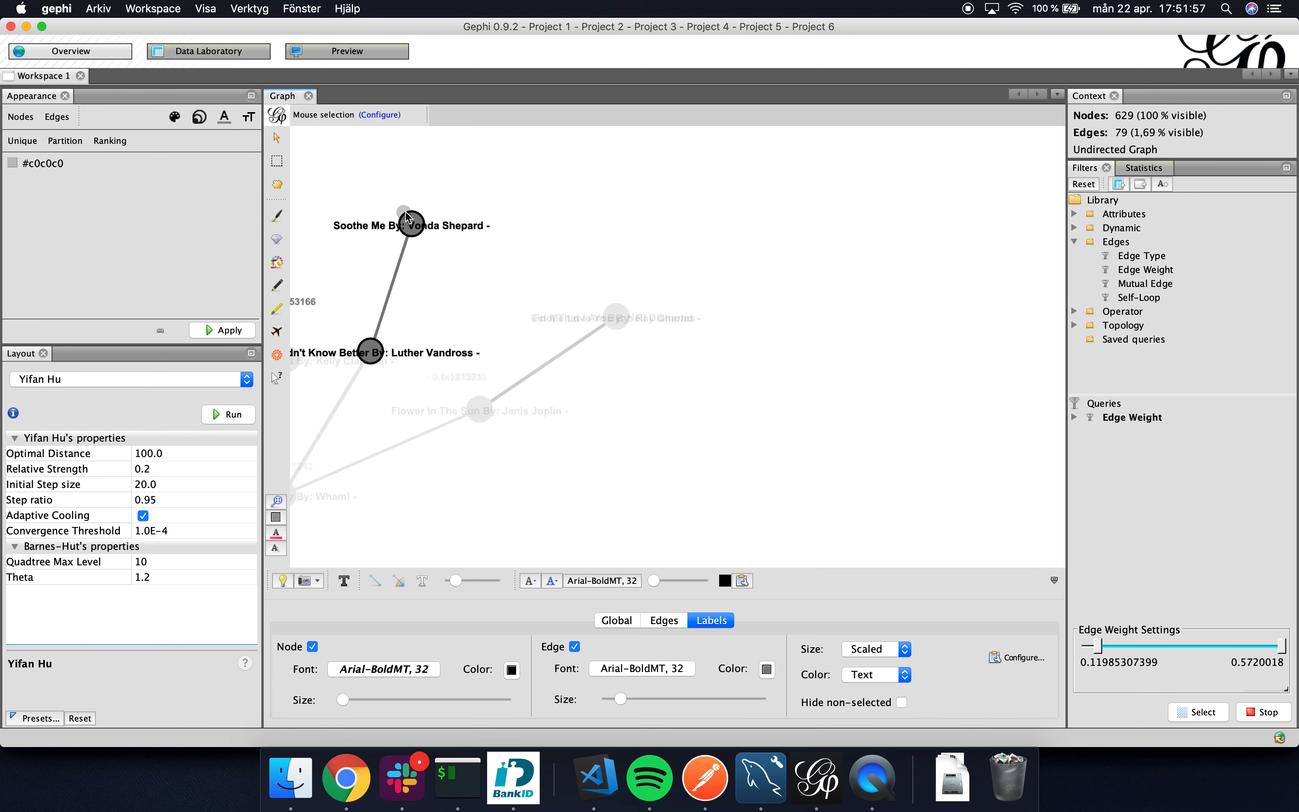
Examine the isolated pair "It Must Be You" and "Misunderstanding" outside the main cluster.
scroll(414, 222, "down", 5)
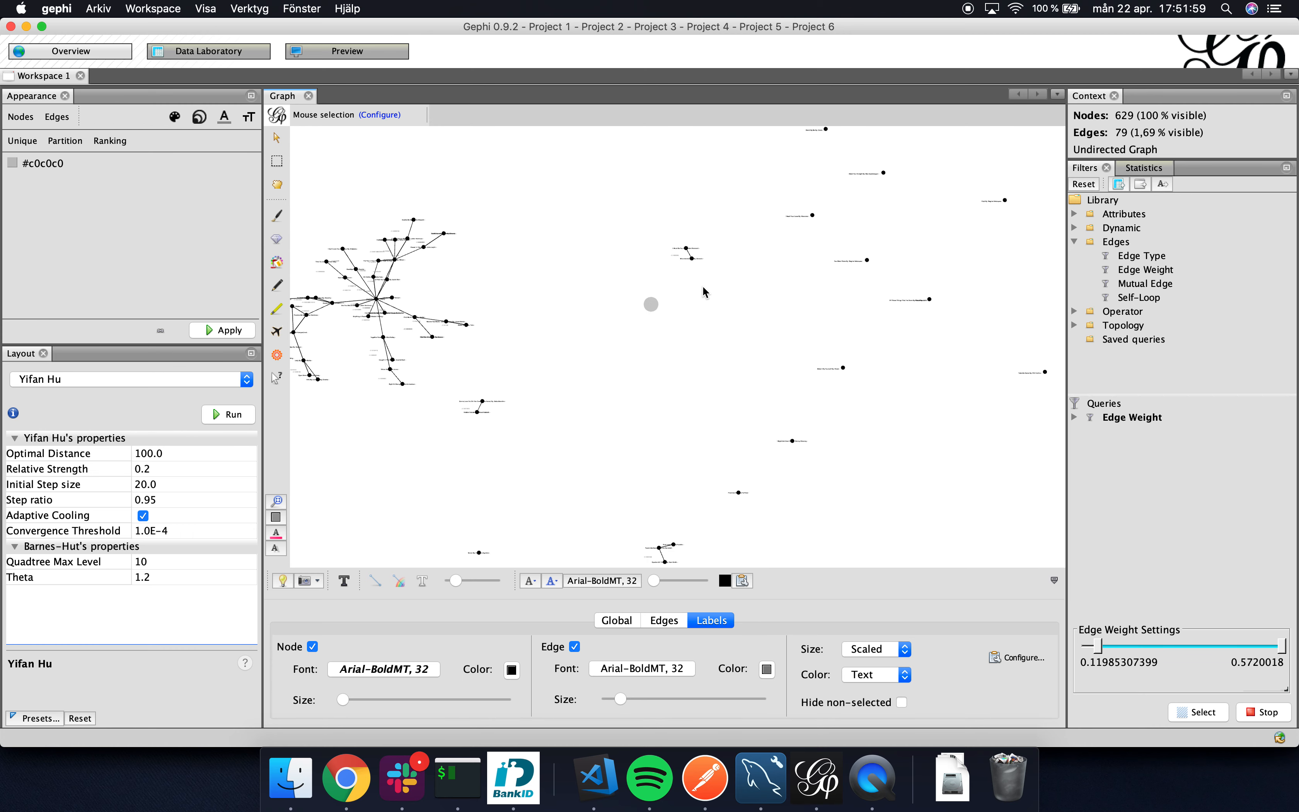
scroll(686, 252, "up", 5)
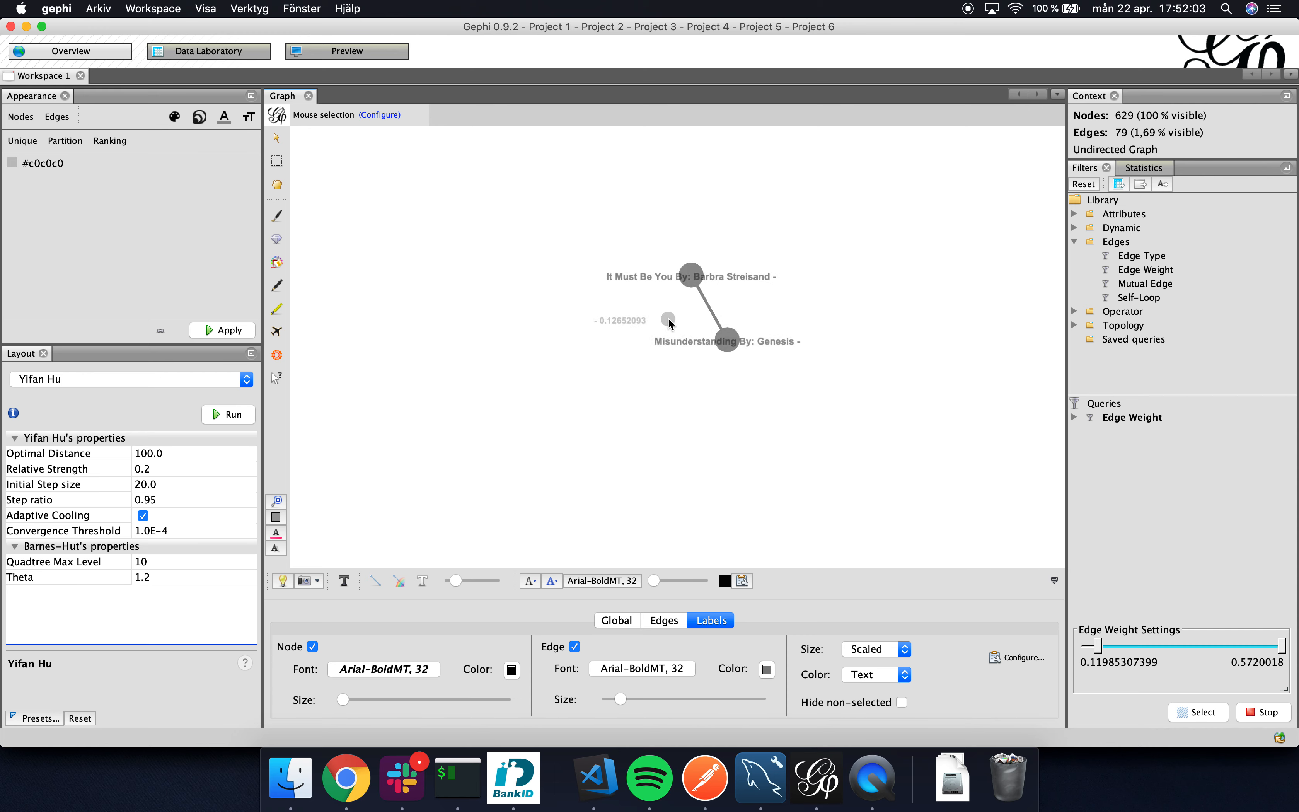
scroll(547, 392, "down", 2)
scroll(547, 391, "down", 6)
Examine the separate three-song component linking "First Love", "Feels Like Home" and "Spectre 007 Theme".
left_click_drag(478, 416, 507, 385)
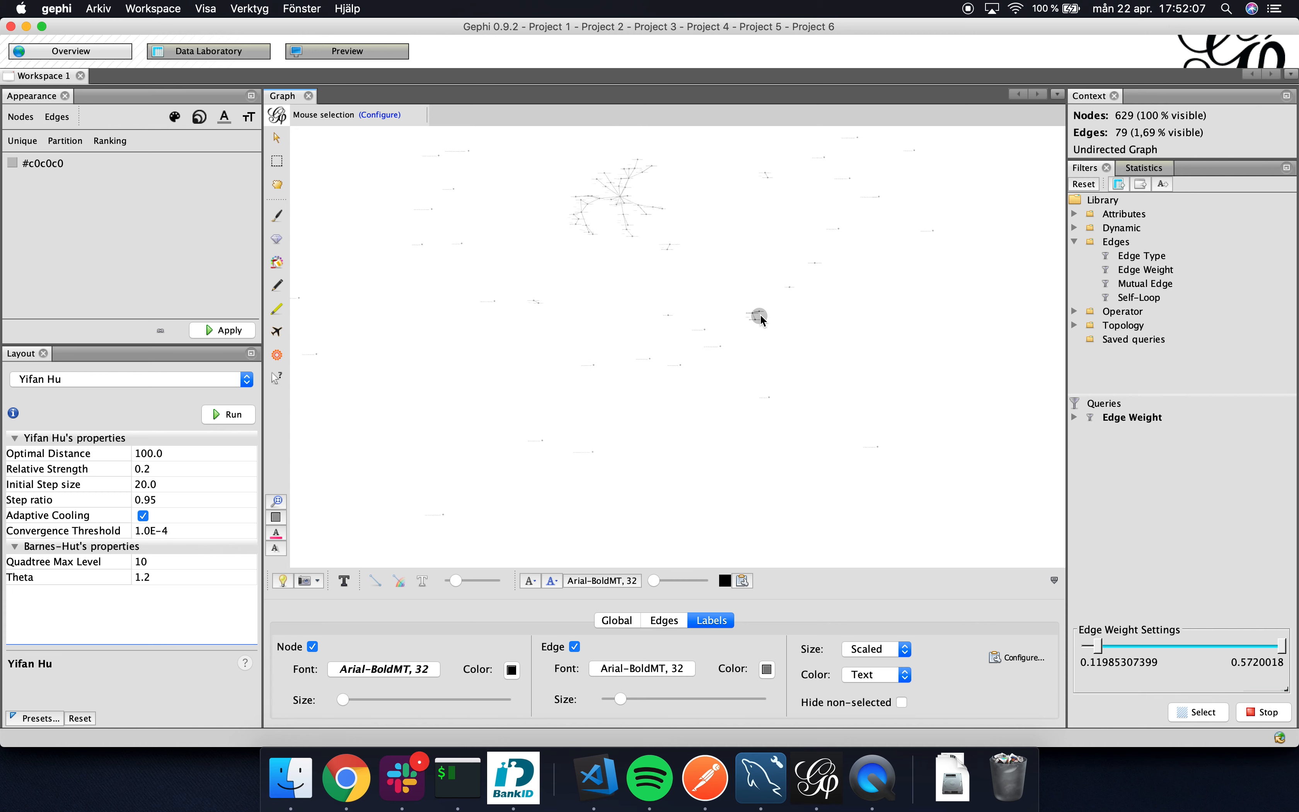
scroll(760, 314, "up", 5)
scroll(761, 316, "up", 2)
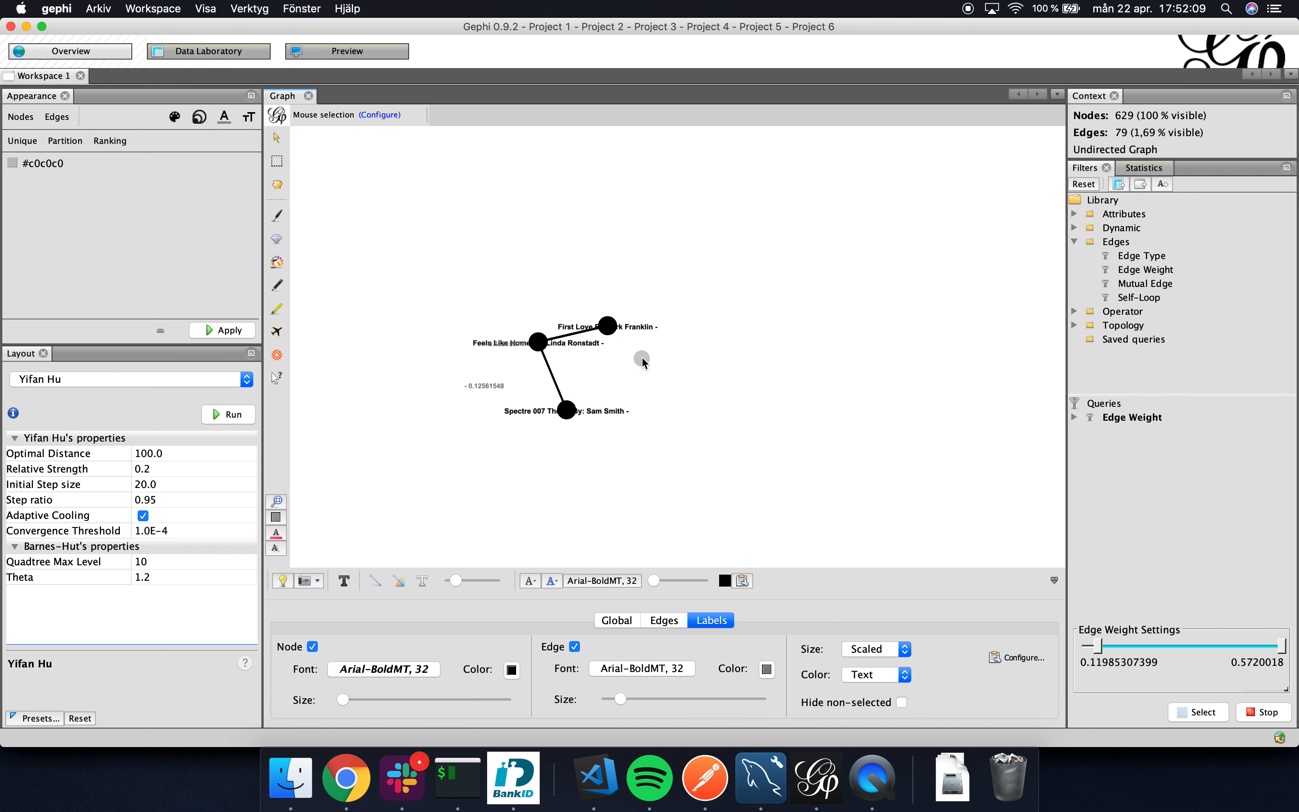
scroll(643, 361, "up", 2)
scroll(642, 358, "up", 1)
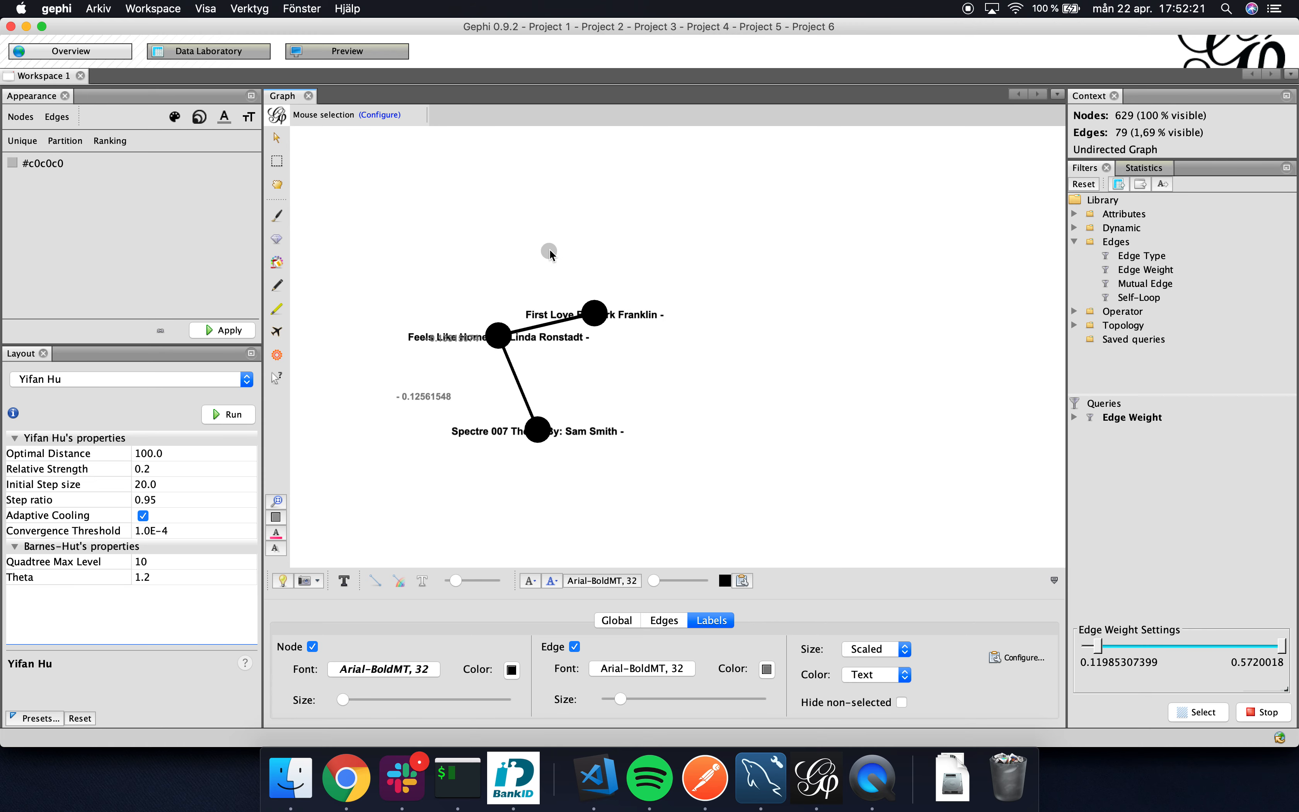
scroll(506, 266, "down", 10)
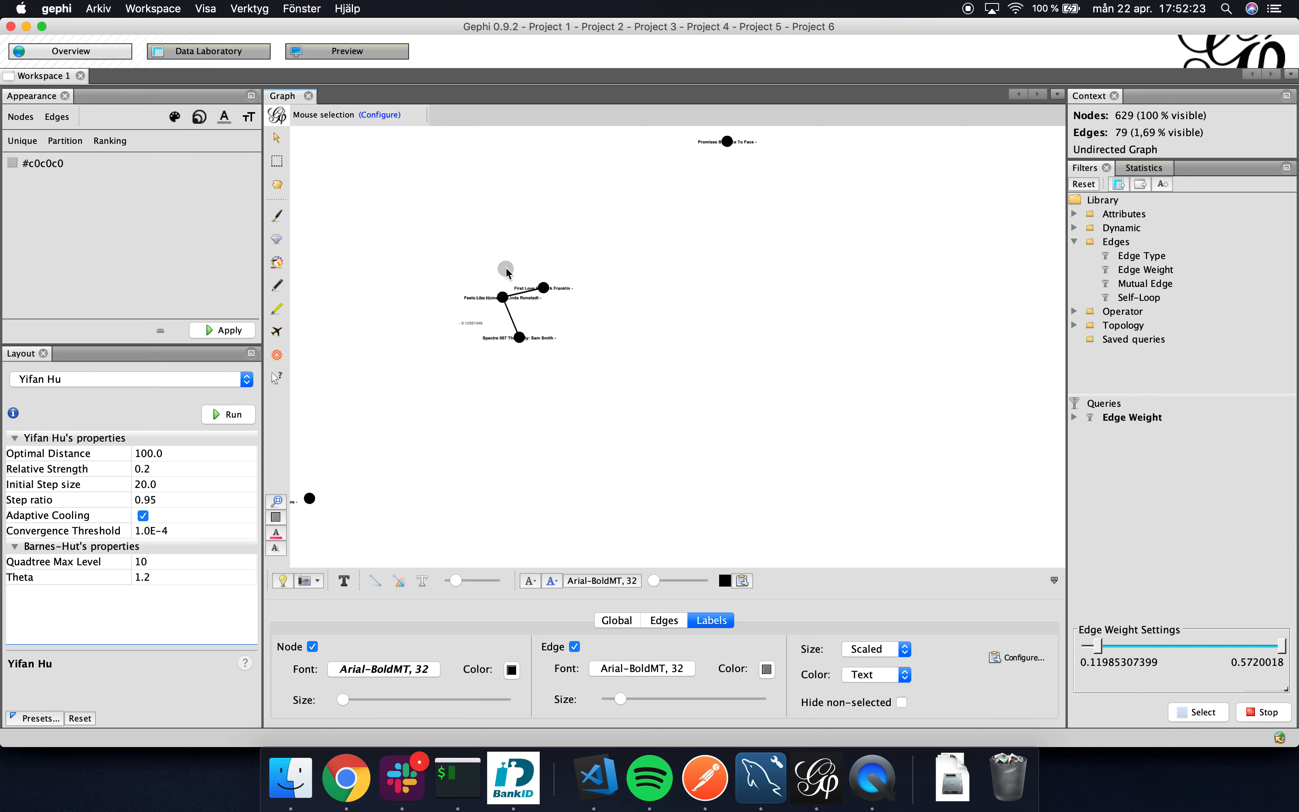
Return to the main cluster and examine the connections around "Lady" in its lower branch.
scroll(441, 272, "down", 3)
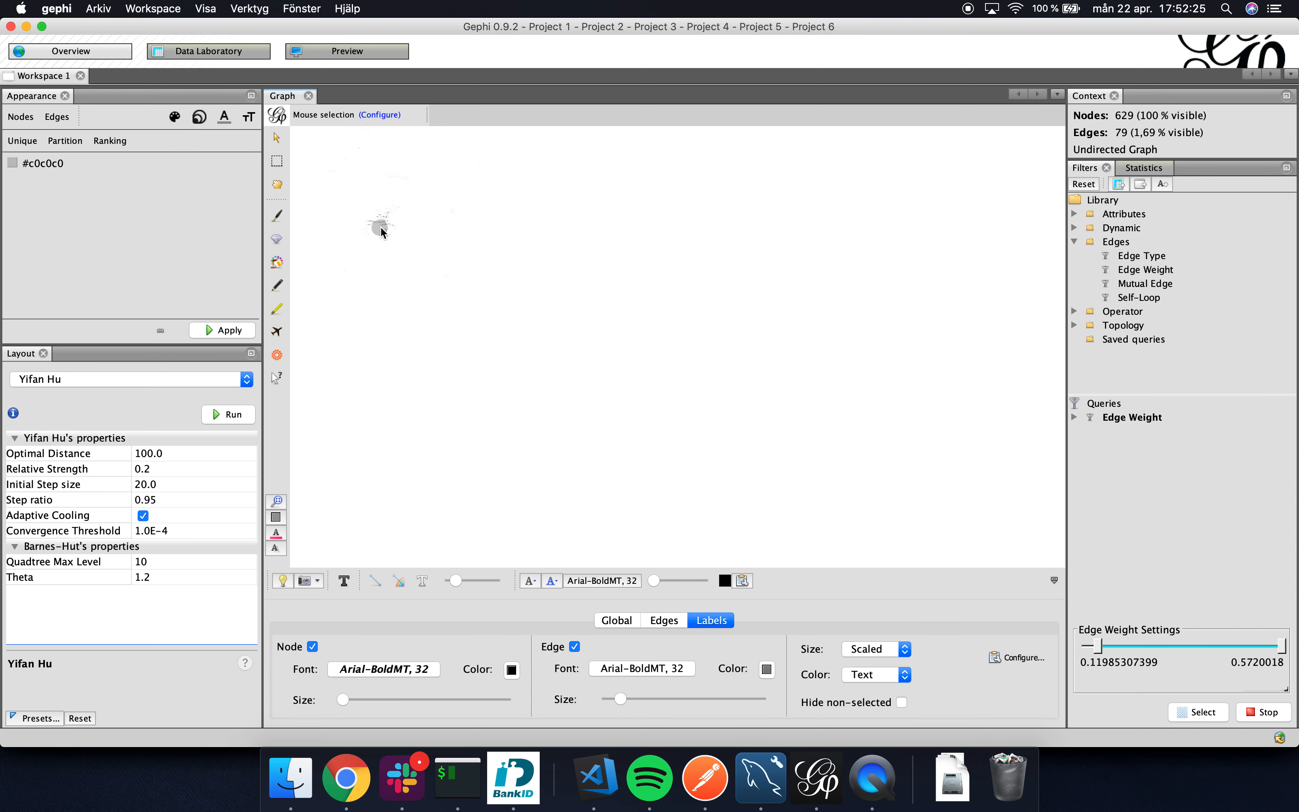
scroll(365, 205, "up", 10)
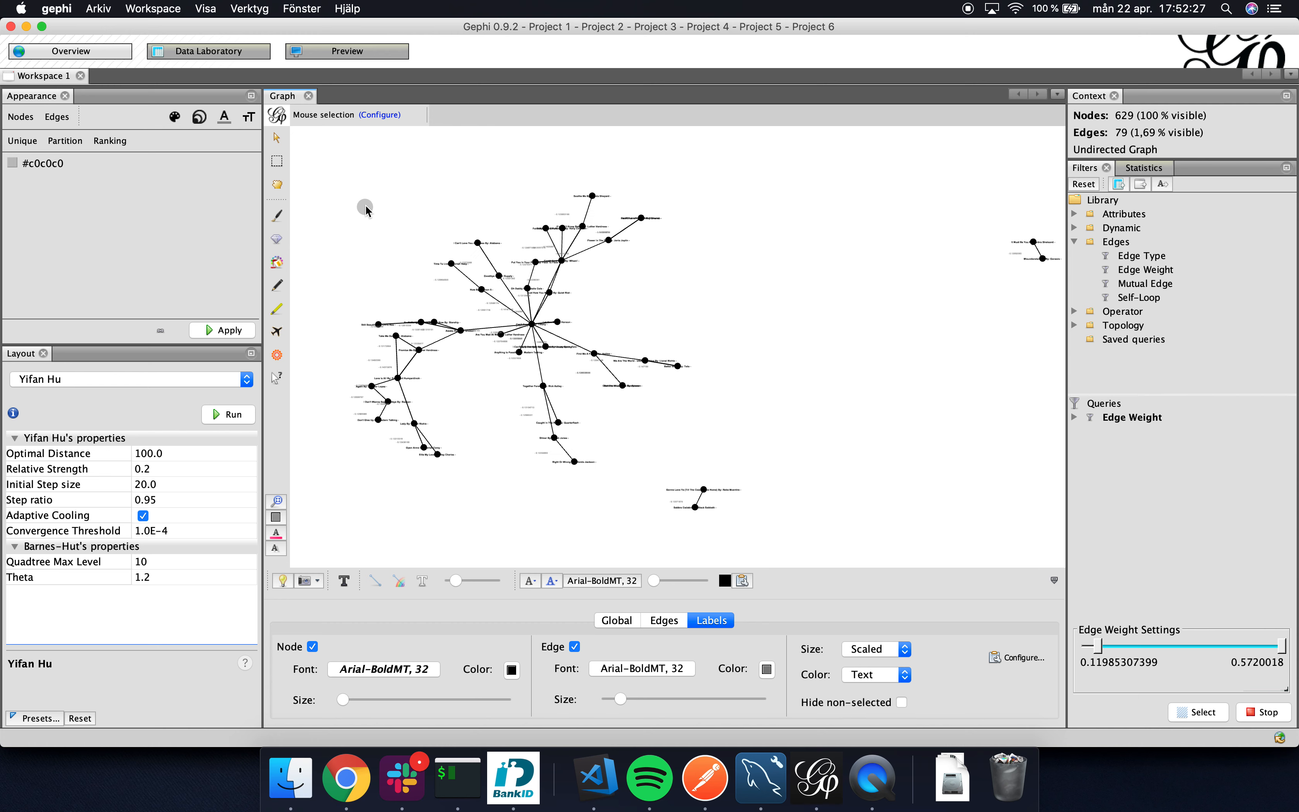
scroll(386, 244, "down", 2)
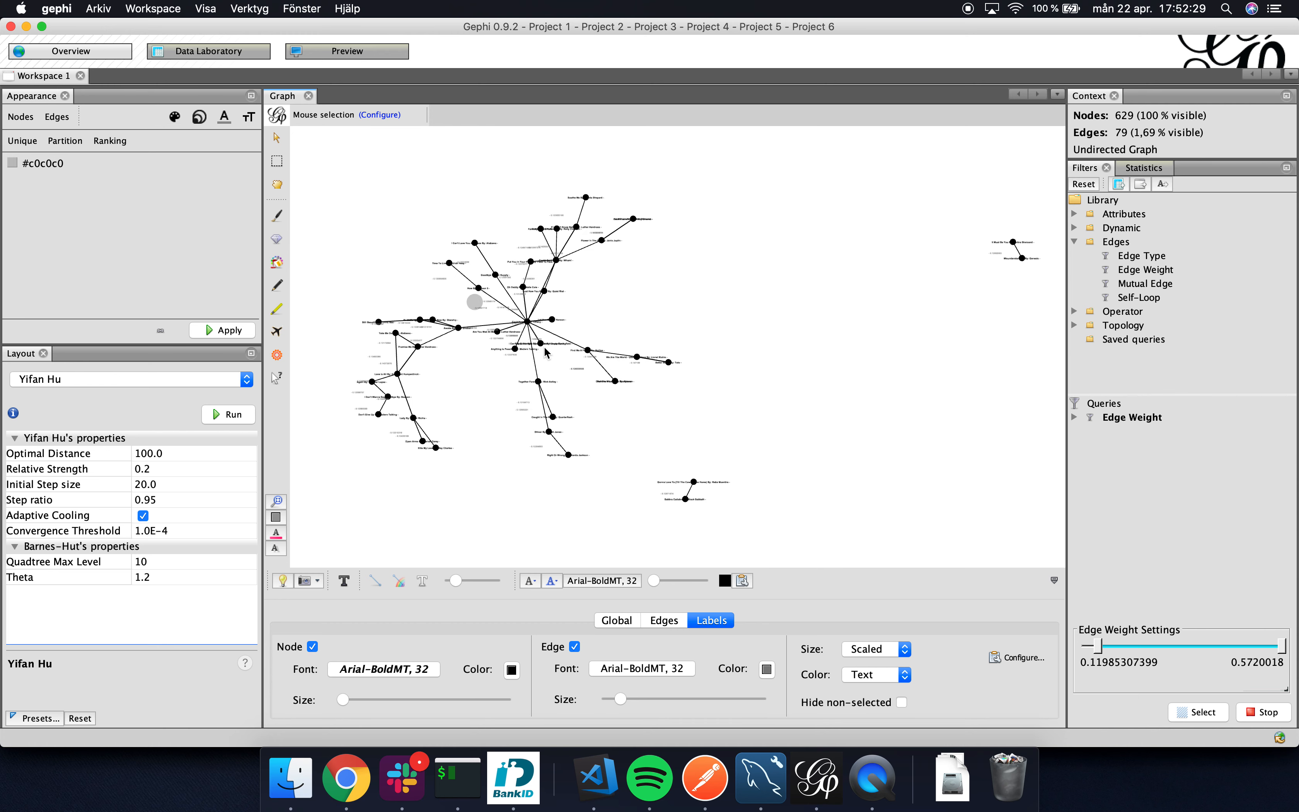
scroll(528, 325, "up", 5)
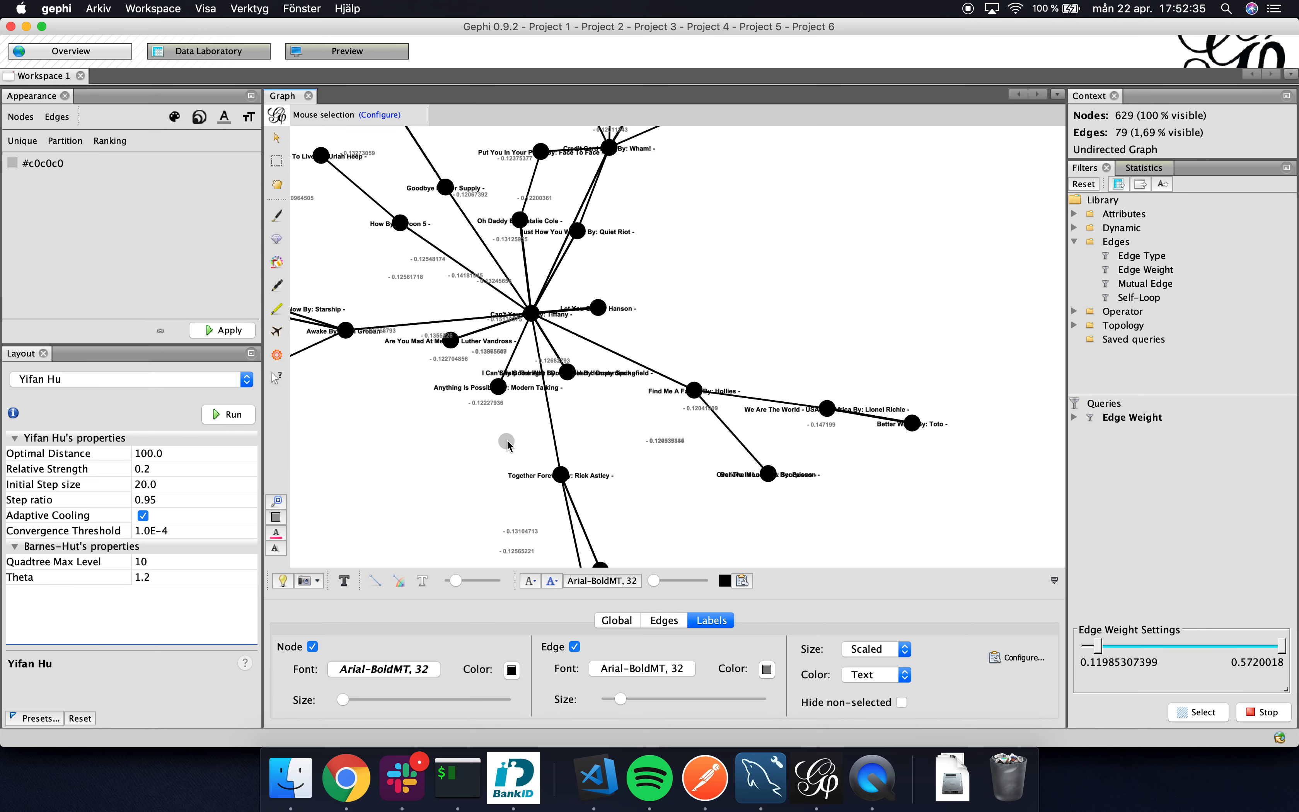
left_click_drag(449, 428, 497, 409)
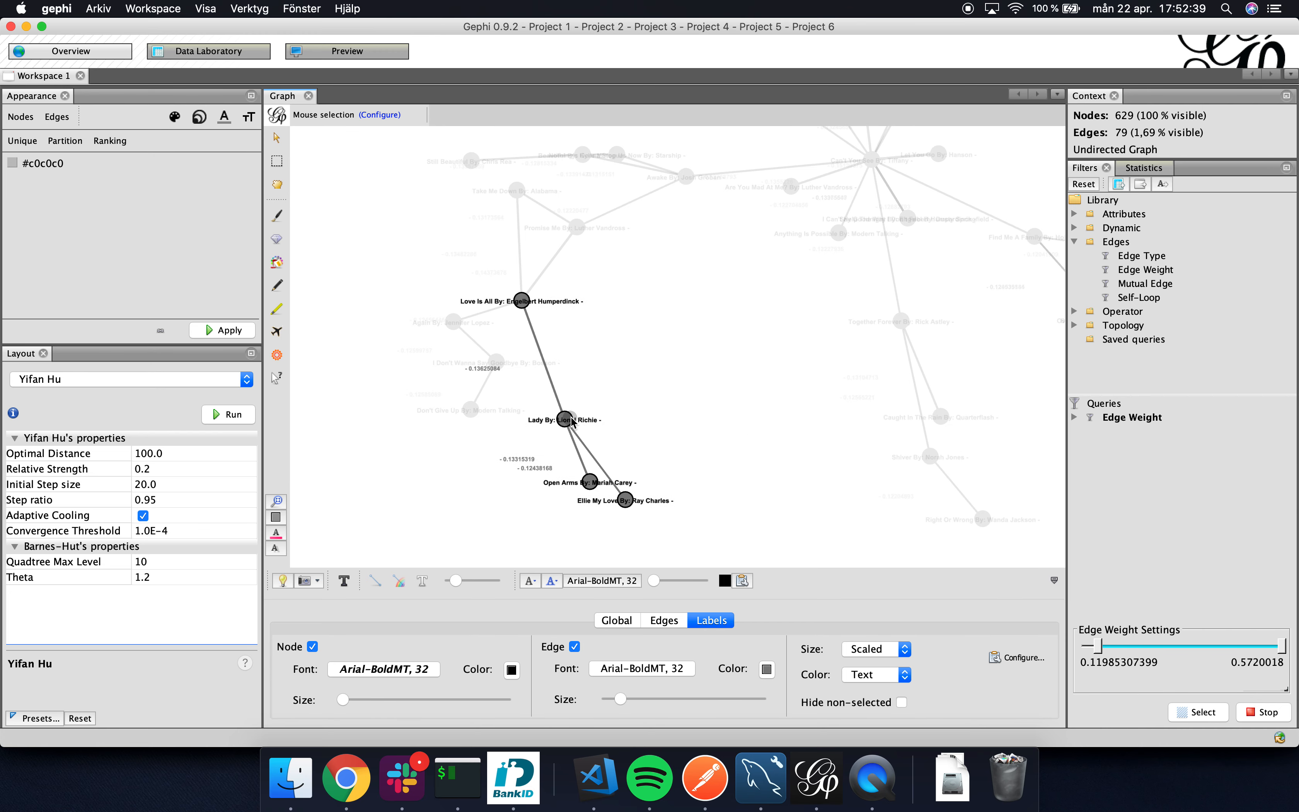
Examine the neighbours of "I Don't Wanna Say Goodbye" in the side branch below "Love Is All".
scroll(571, 419, "up", 3)
scroll(571, 418, "down", 2)
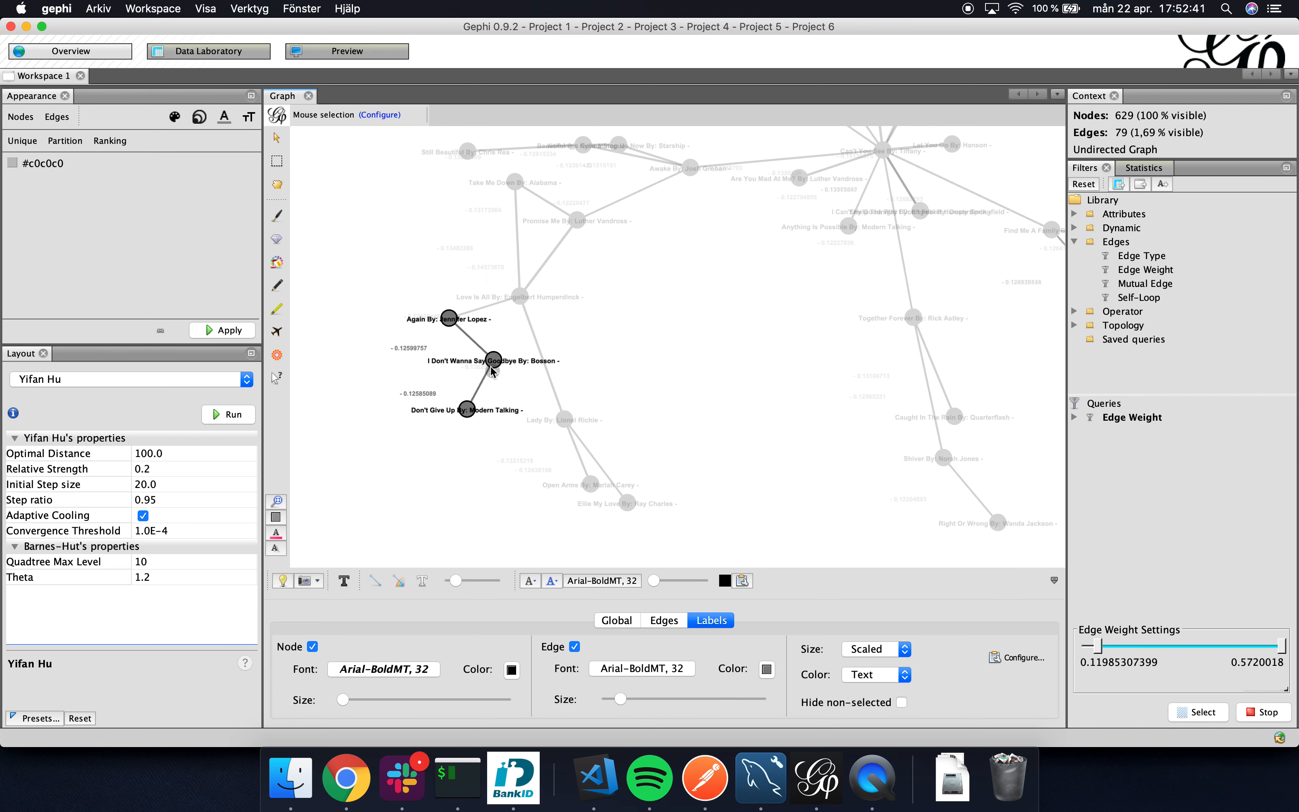
scroll(489, 362, "up", 3)
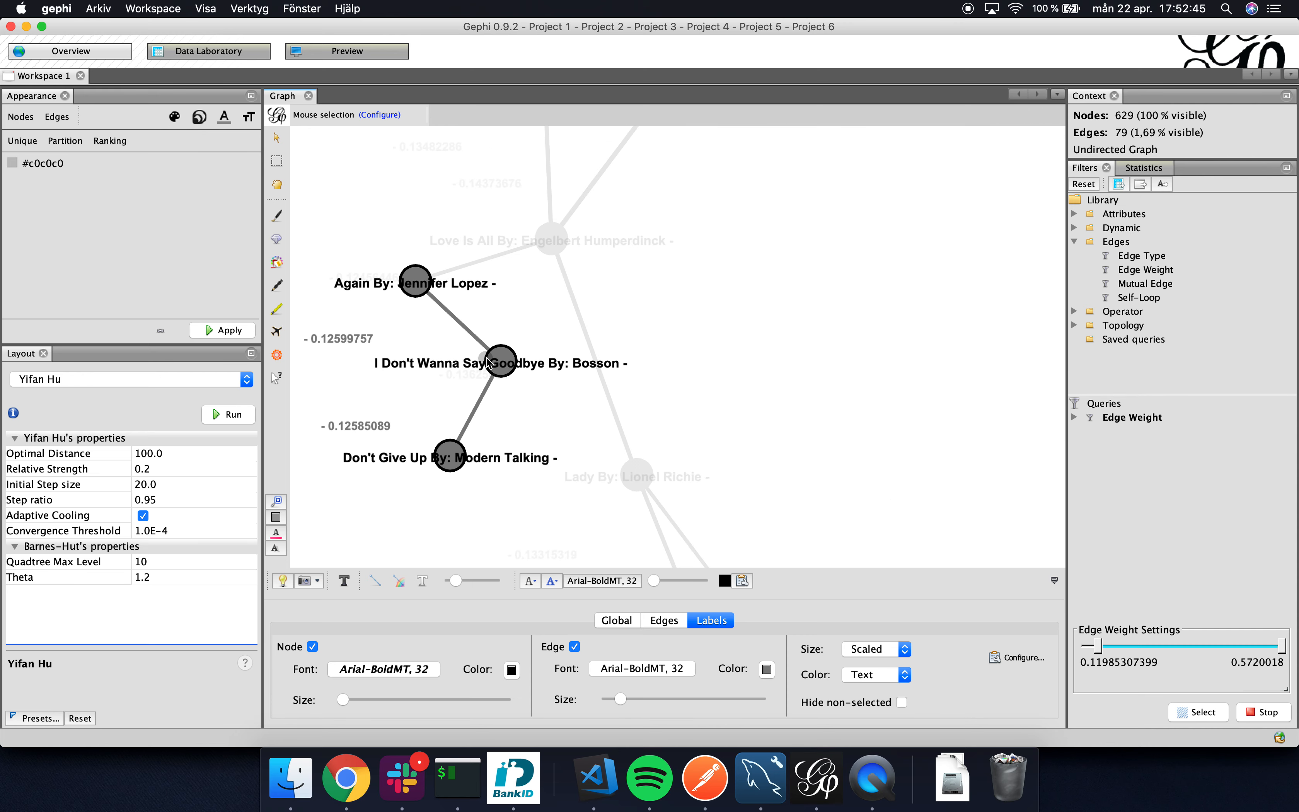
scroll(803, 398, "down", 3)
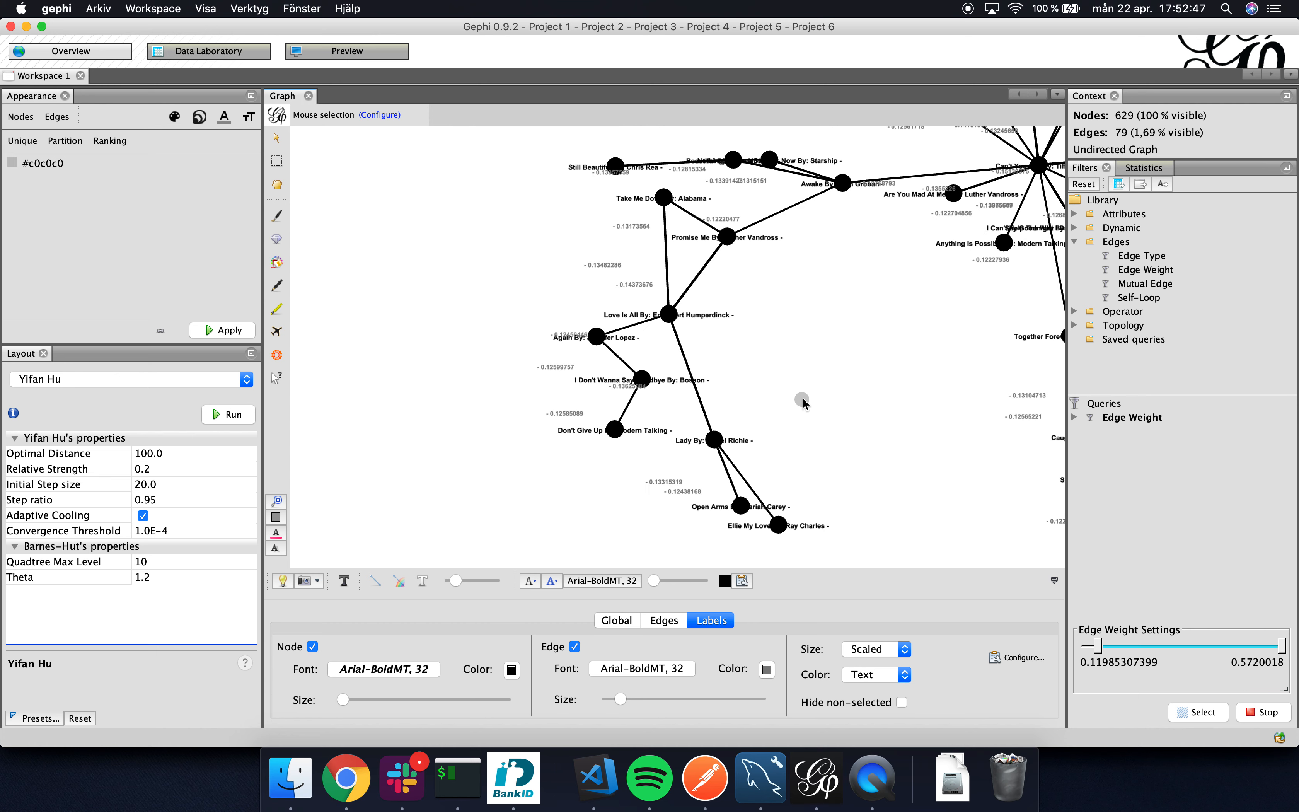
Return to an overview of the whole main song cluster and examine how its branches spread from the central hub.
scroll(803, 398, "down", 1)
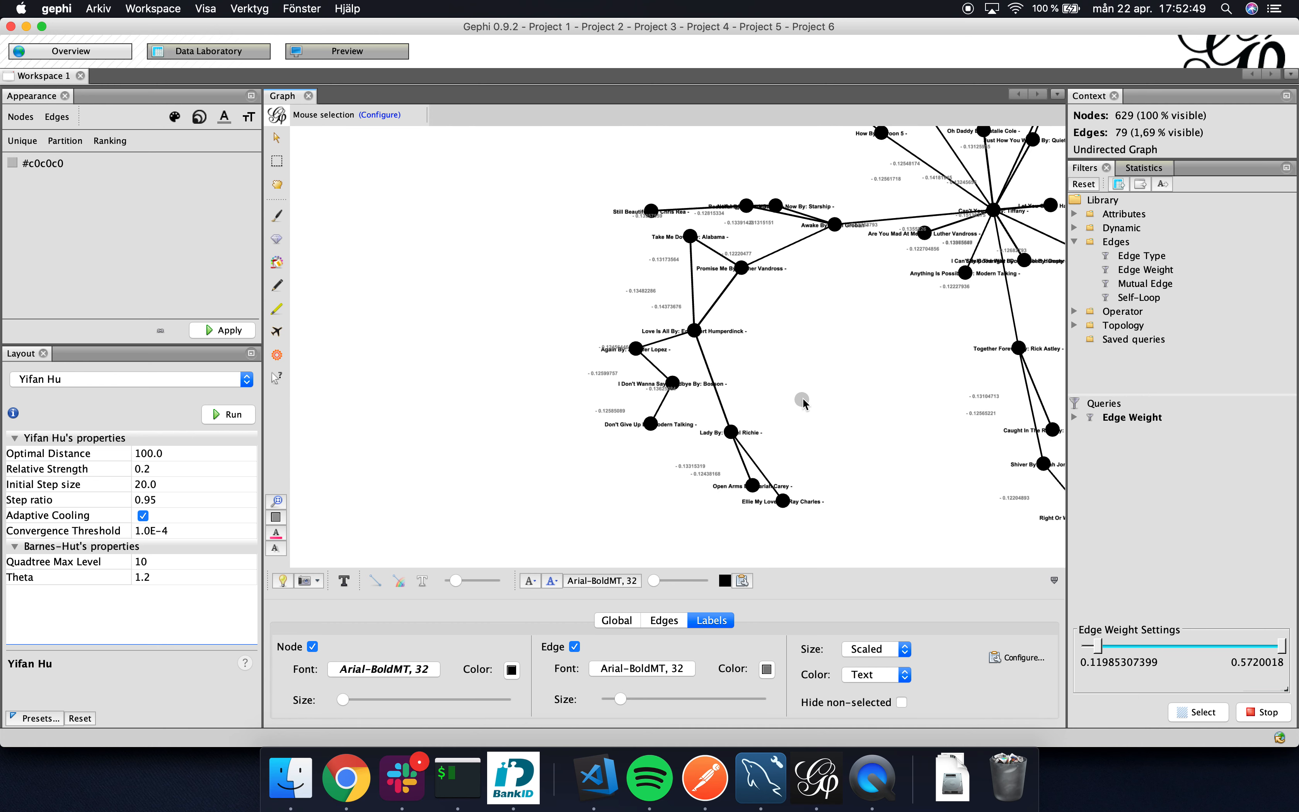
left_click_drag(803, 398, 748, 437)
scroll(735, 393, "up", 2)
scroll(735, 393, "down", 2)
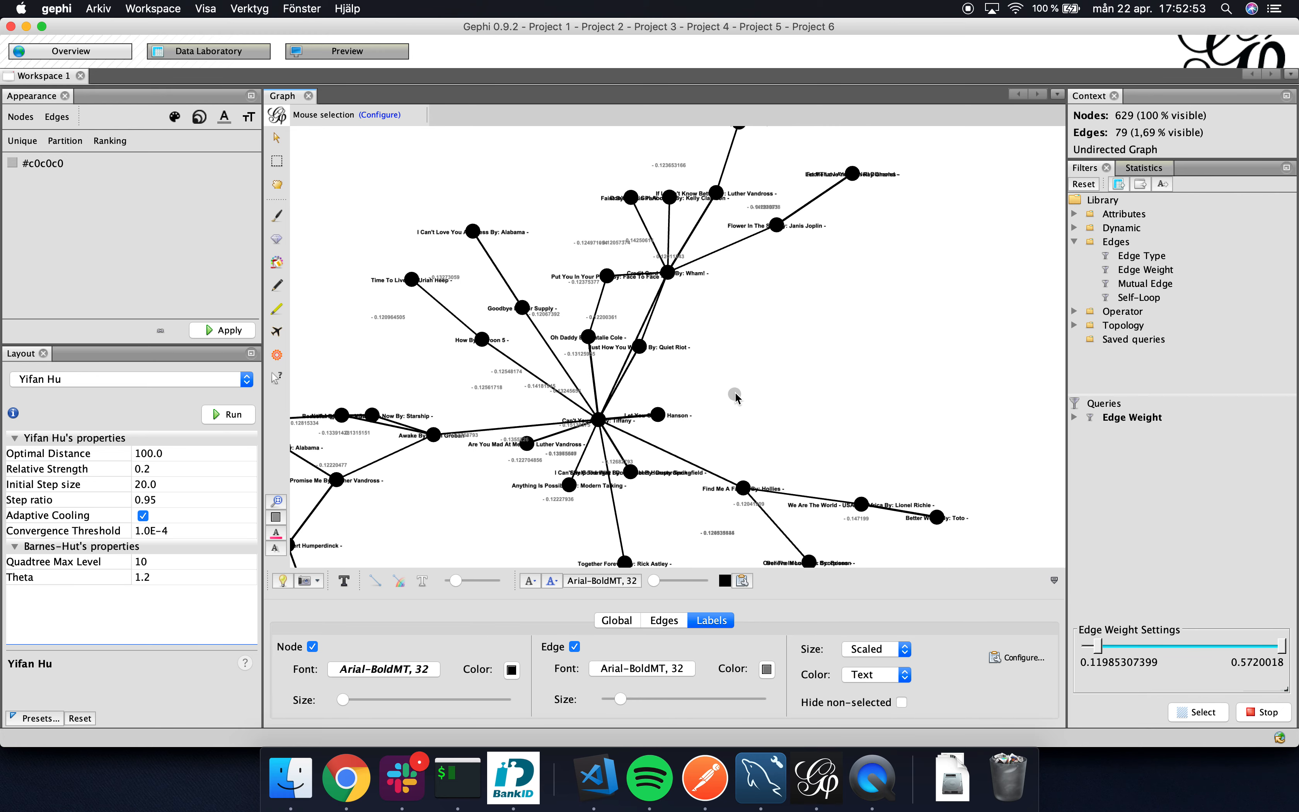
scroll(736, 393, "down", 2)
left_click_drag(753, 348, 745, 332)
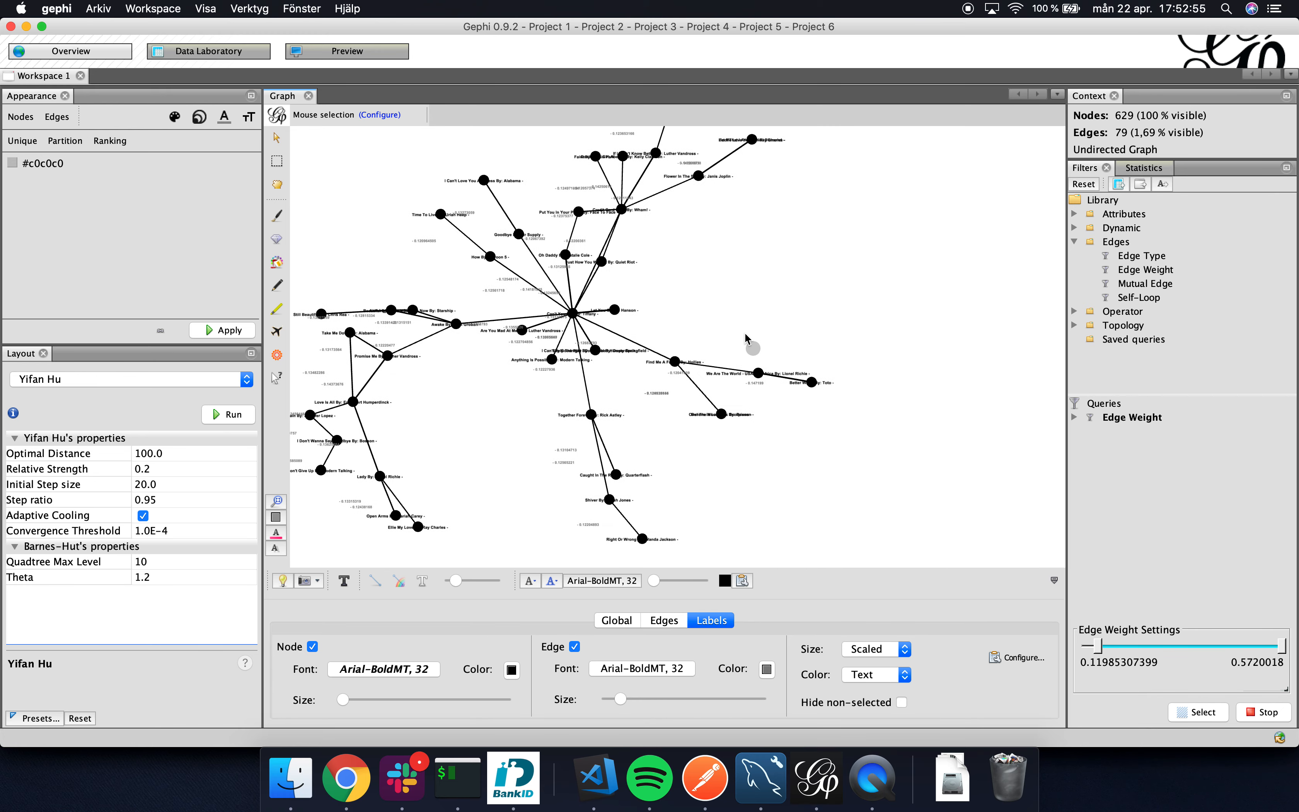
scroll(746, 333, "down", 3)
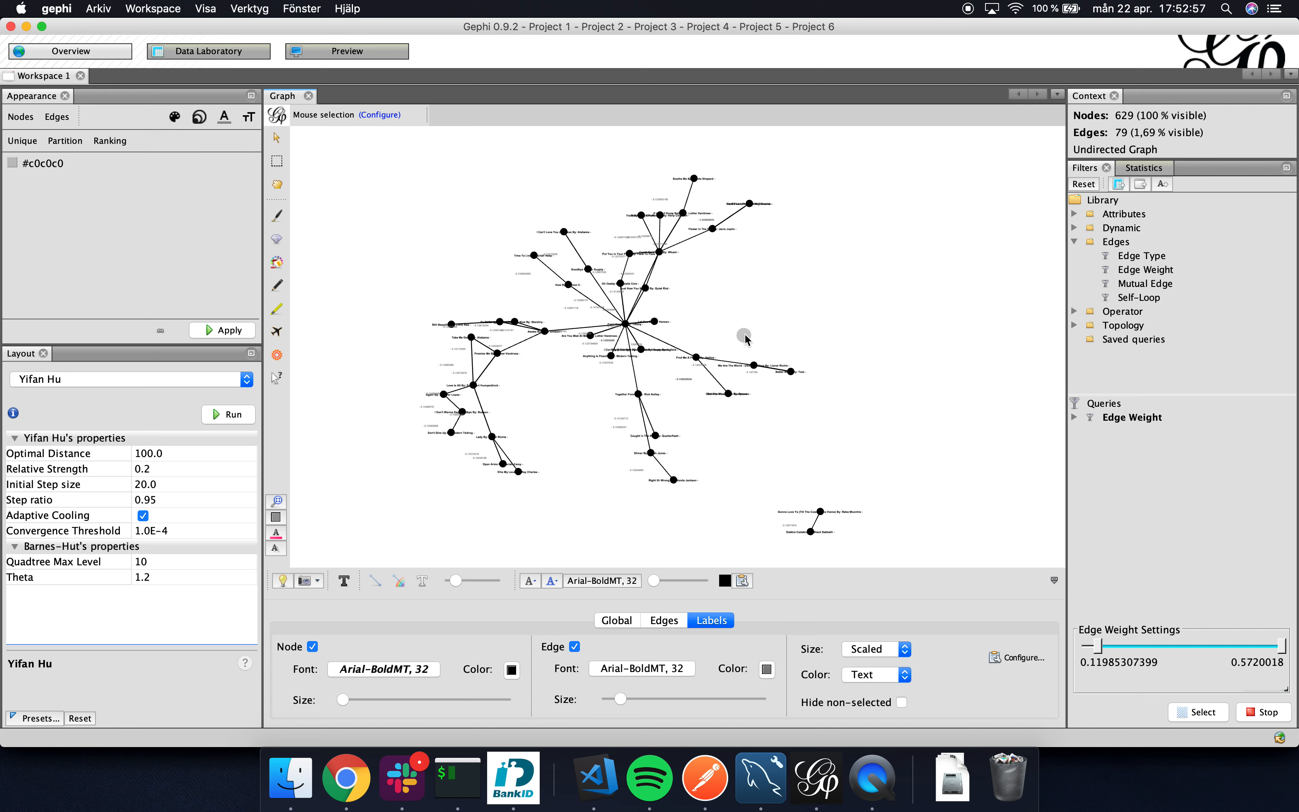